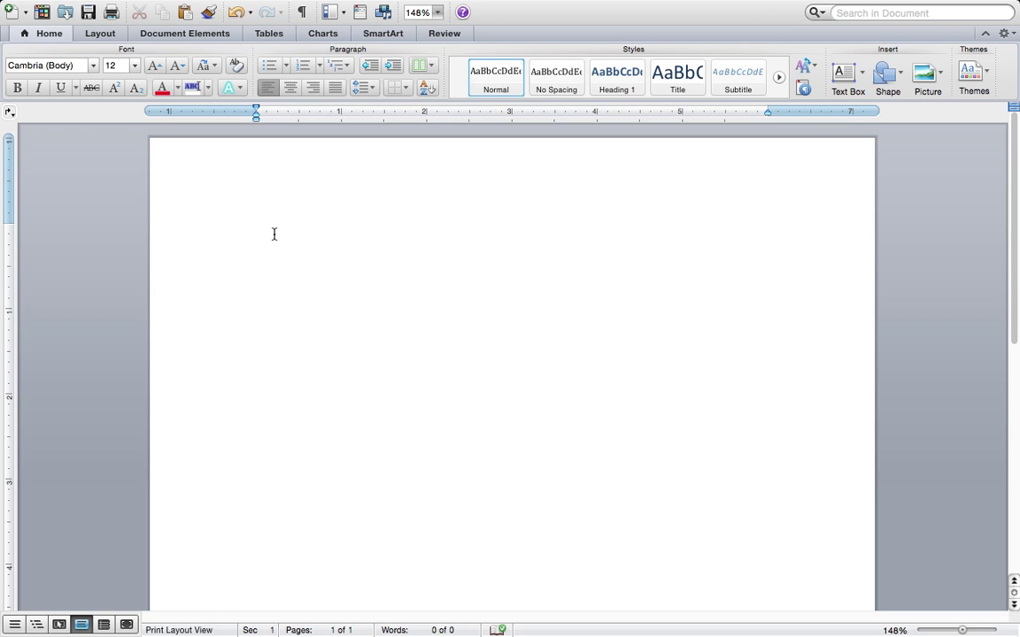
- Type the headings Abstract, Introduction, Materials and Methods and Results on separate lines
type("Abstract")
key("Return")
type("Introduction  Materials and")
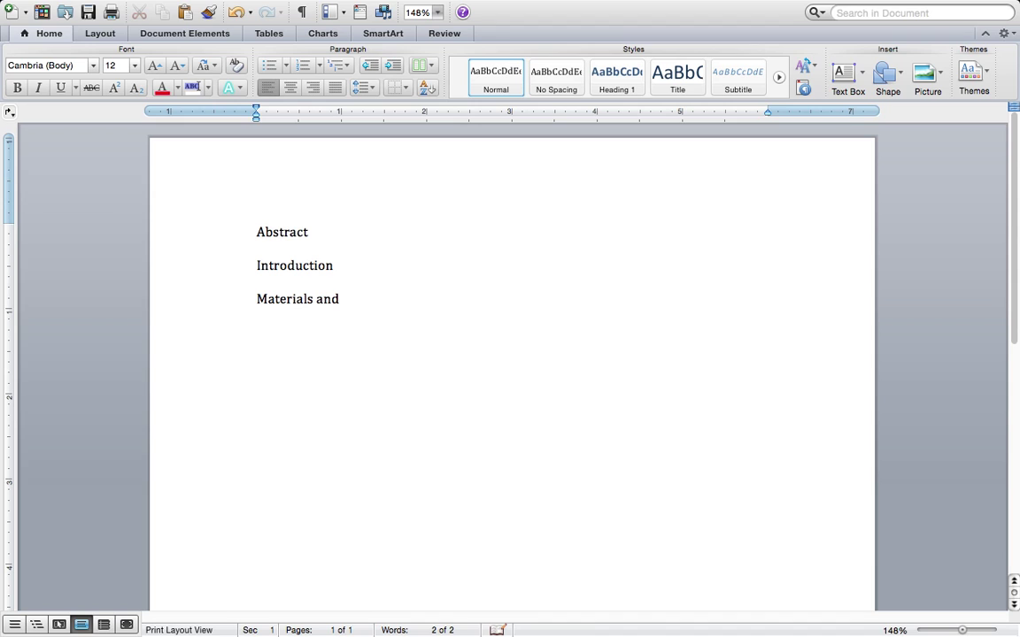
type(" Methods  ")
type("Results")
key("Return")
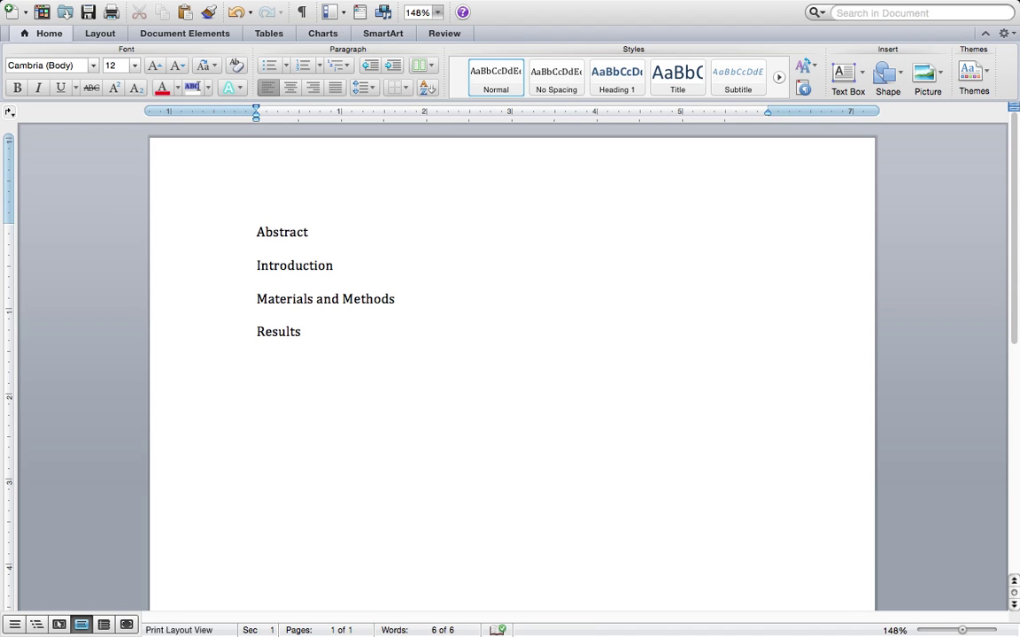
- Add the placeholder sentence 'This is the space where I would write the abstract…' under Abstract
left_click(319, 231)
key("Return")
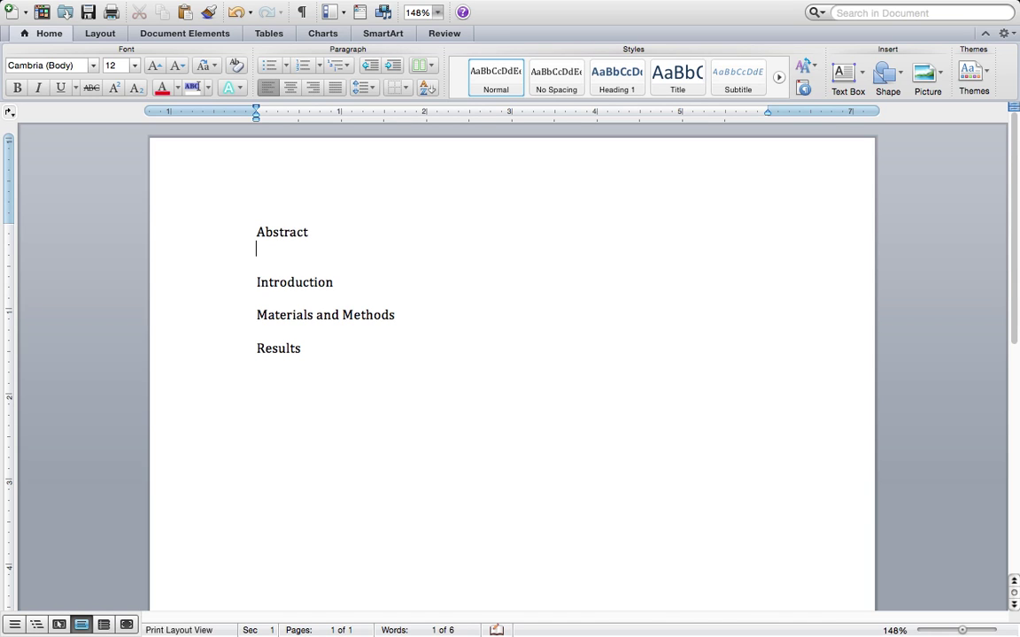
type("This is the spa")
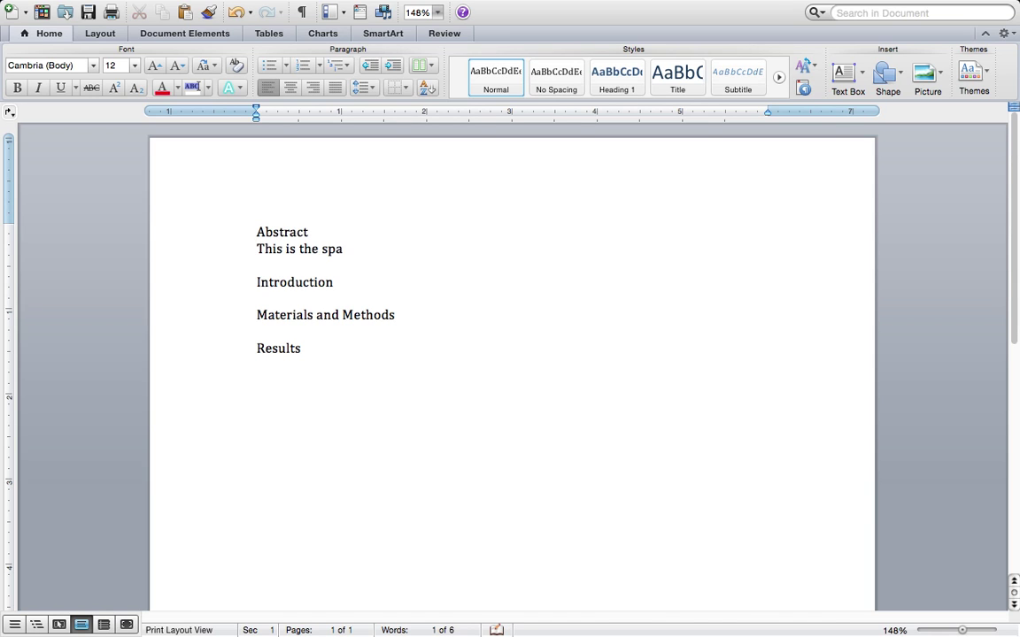
type("ce where I would ")
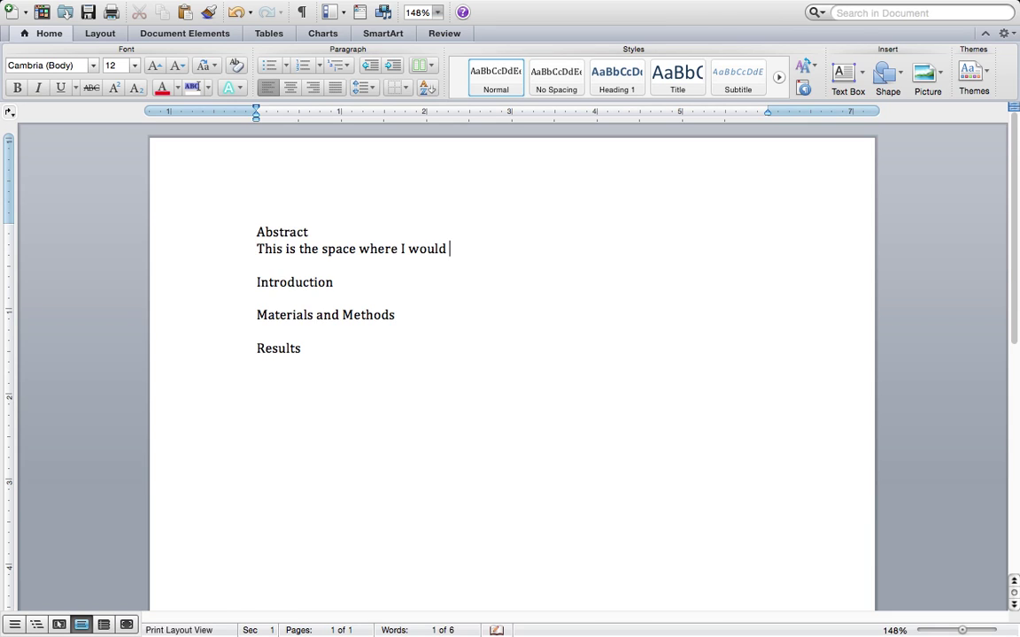
type("write the abstract")
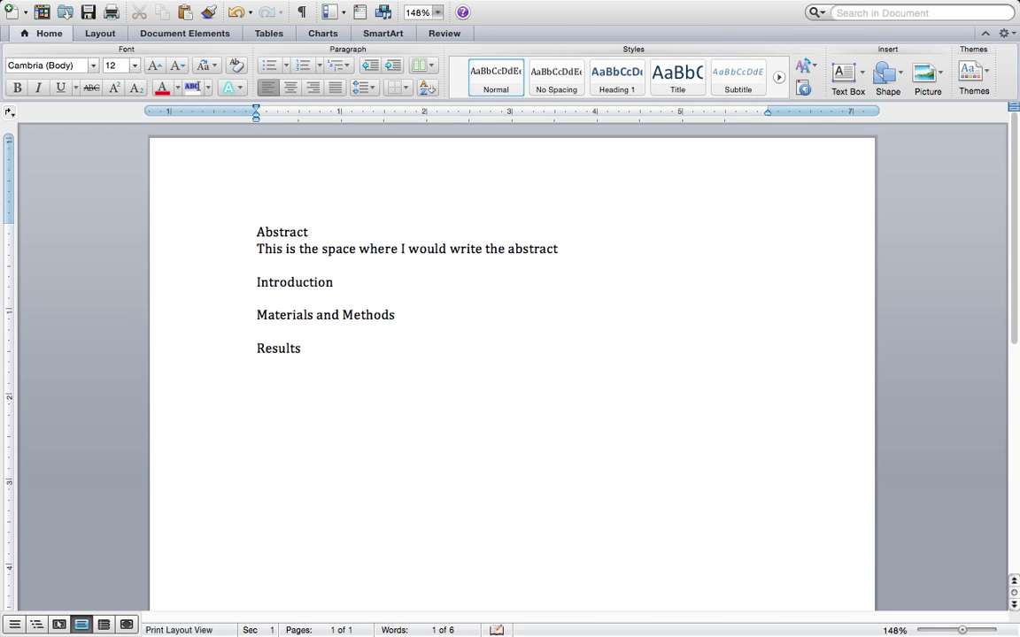
type(", and it would inc")
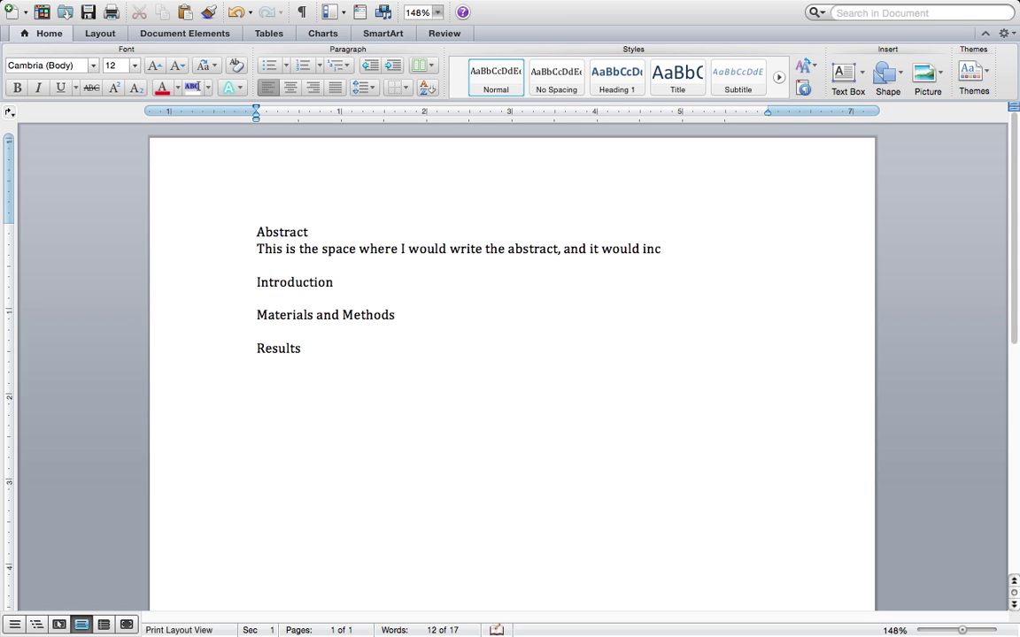
type("lude m")
key("BackSpace")
type("all of the ")
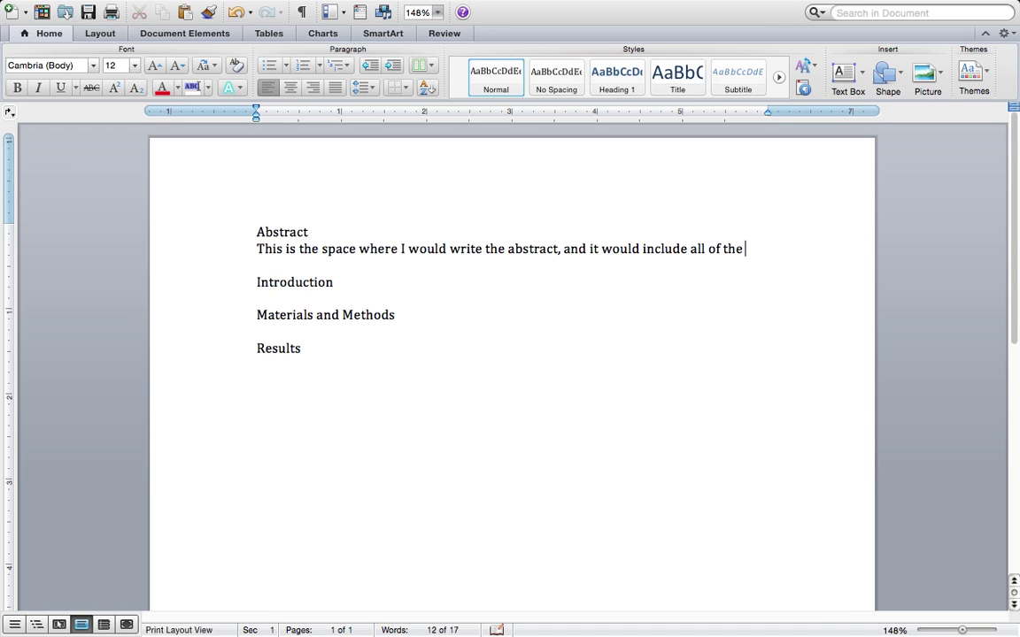
type("correct information.")
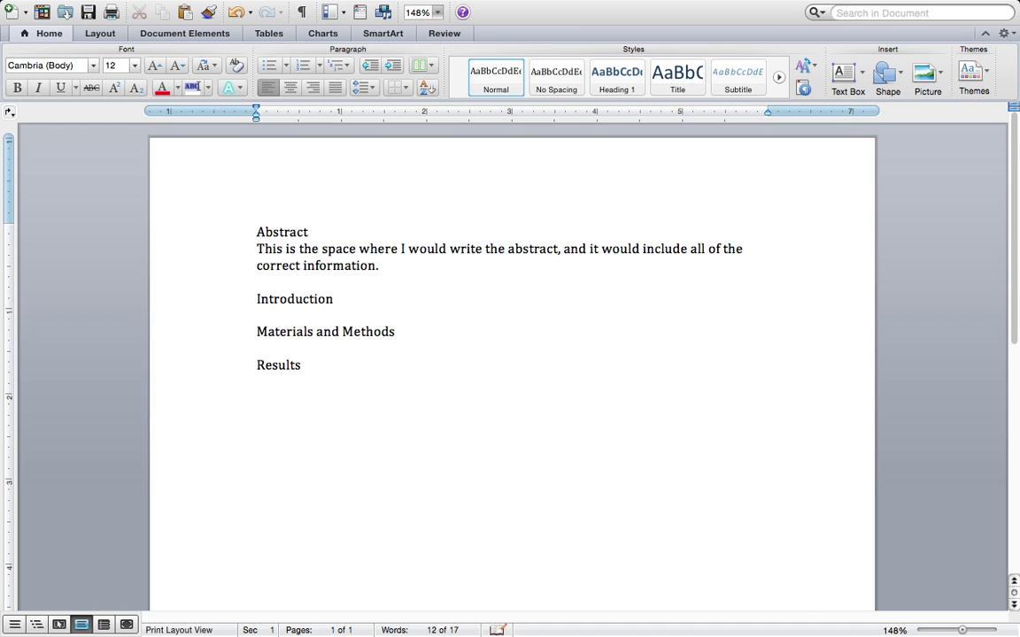
- Paste the abstract sentence under Introduction, changing 'abstract' to 'intro'
triple_click(256, 248)
key("super+c")
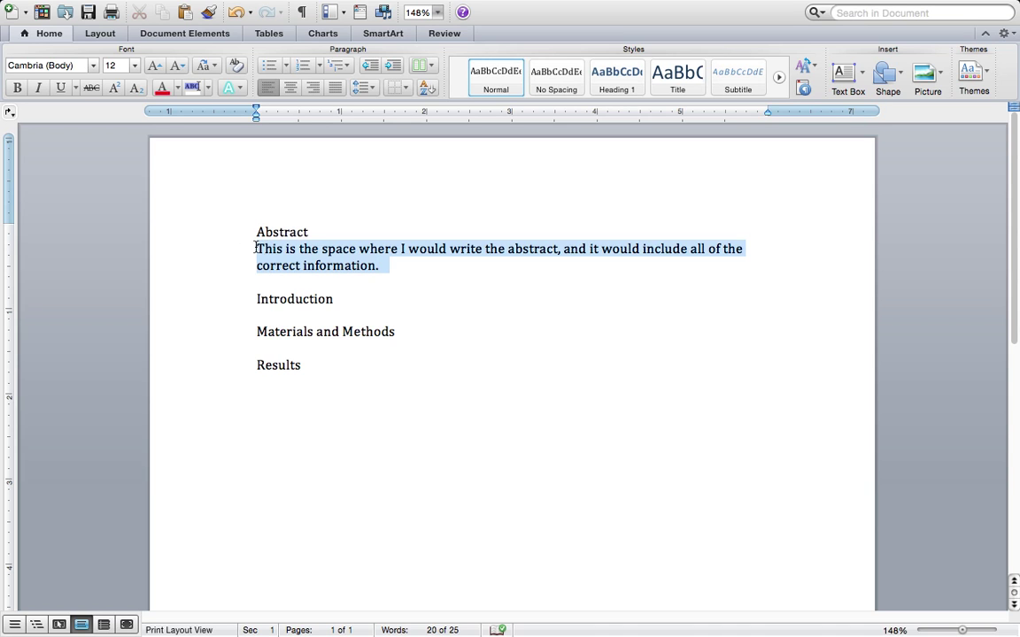
left_click(341, 300)
key("Return")
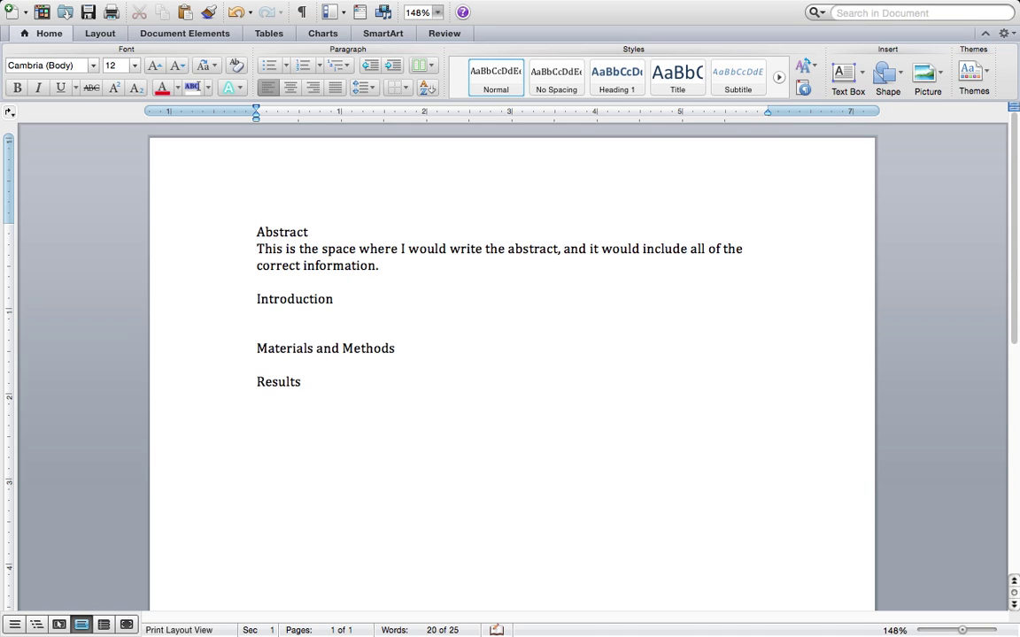
key("super+v")
double_click(531, 314)
type("intro")
- Paste the sentence under Materials and Methods with 'M&M' and tidy the blank lines
left_click(453, 380)
key("Return")
key("super+v")
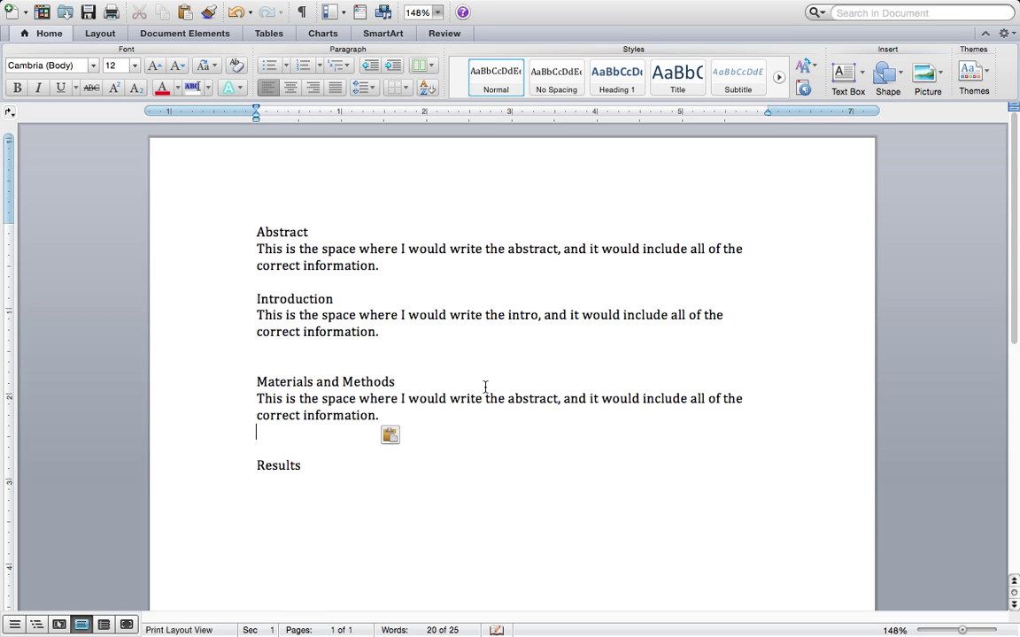
double_click(531, 398)
type("M&M")
left_click(304, 359)
key("BackSpace")
key("BackSpace")
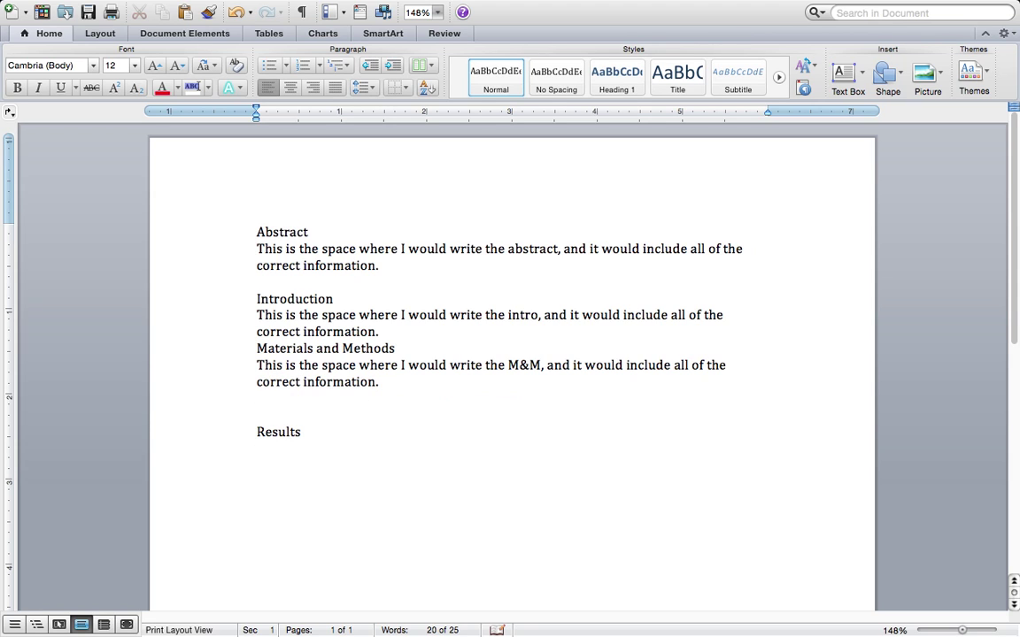
key("Return")
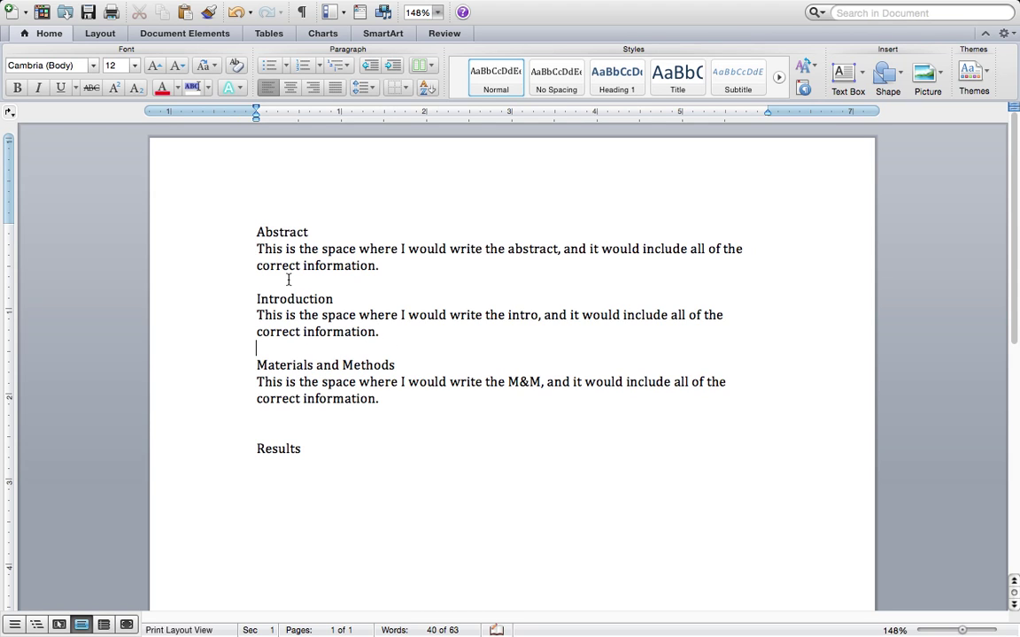
- Remove the extra blank line and add the sentence under Results, changing 'abstract' to 'results'
left_click(303, 416)
left_click(302, 443)
left_click(290, 432)
key("BackSpace")
left_click(317, 434)
key("super+v")
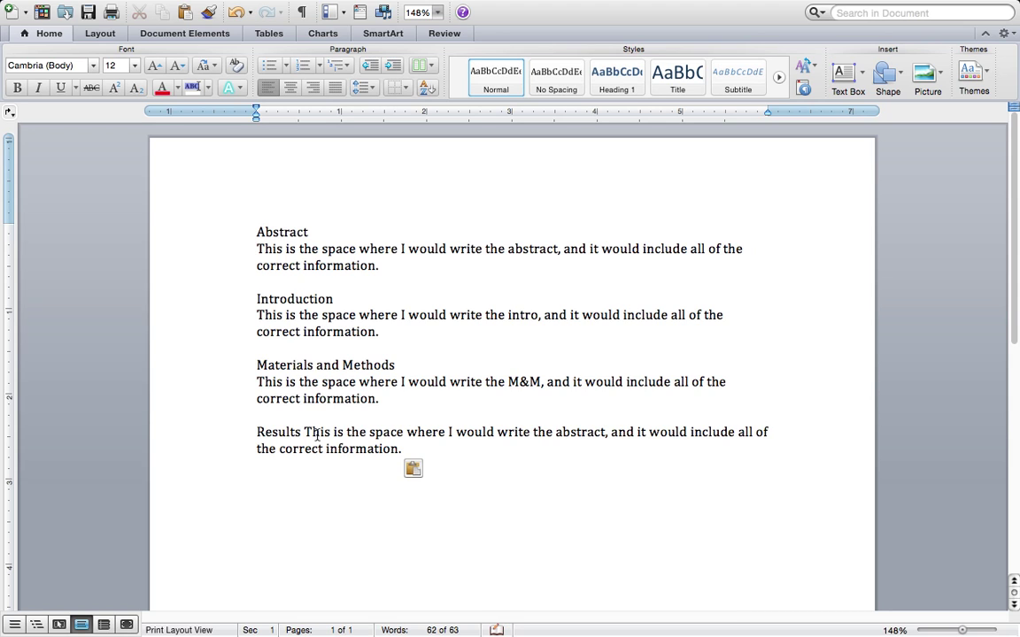
left_click(304, 432)
key("Return")
double_click(530, 448)
type("results")
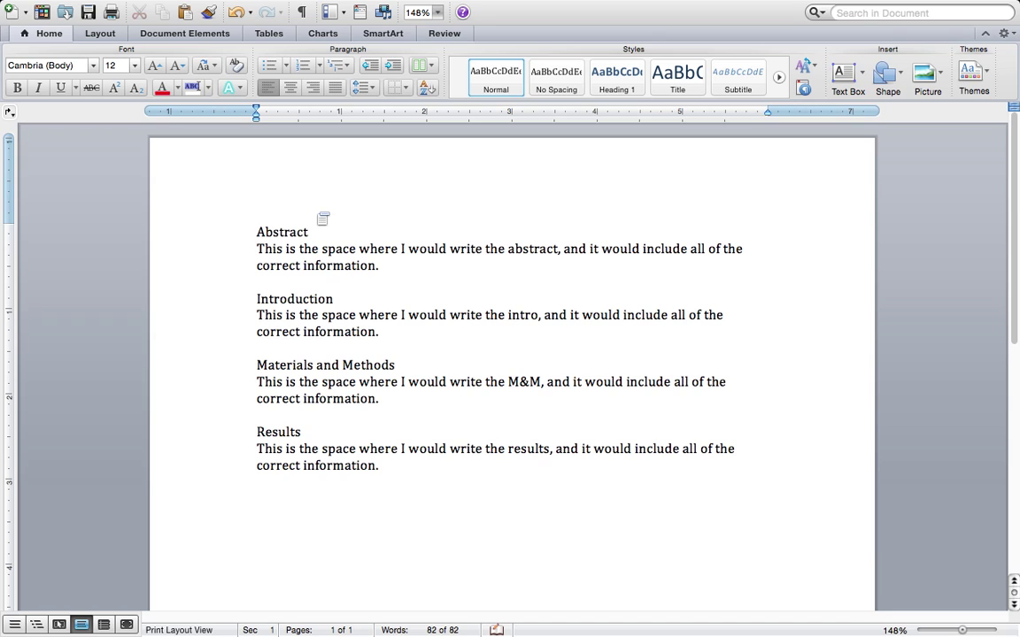
- Select each heading and the abstract paragraph in turn to review them
double_click(279, 231)
double_click(282, 298)
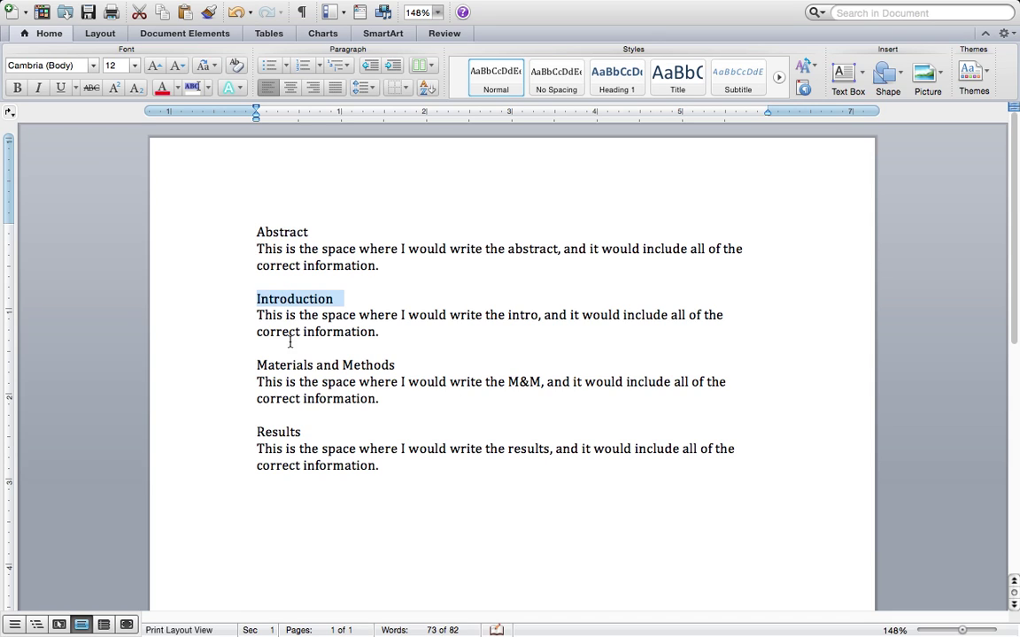
double_click(289, 367)
left_click(283, 432)
double_click(283, 433)
left_click_drag(256, 248, 379, 264)
left_click(379, 264)
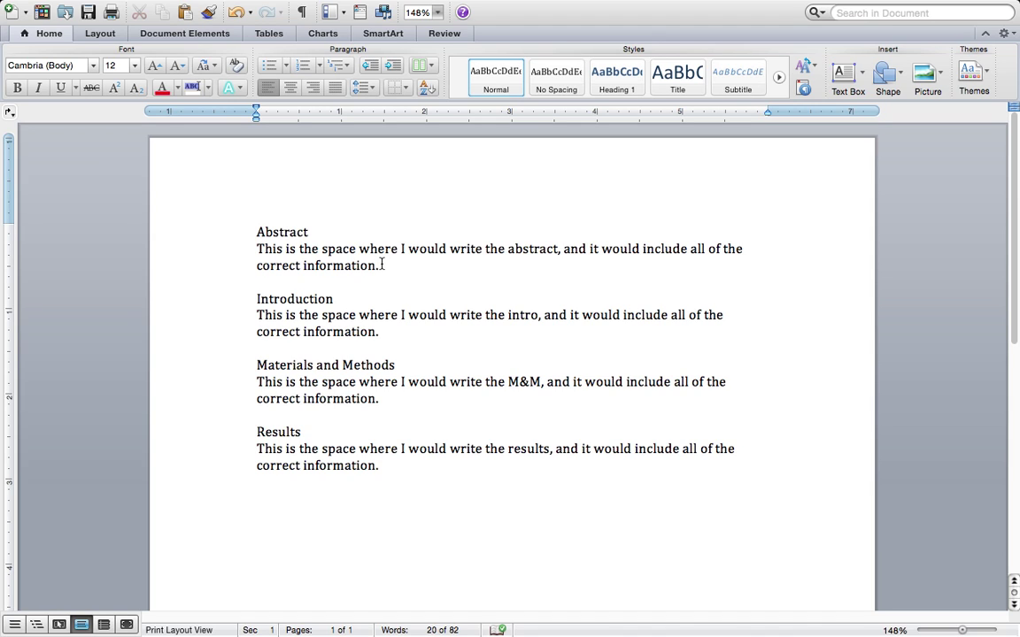
- Select each of the four headings in turn
double_click(266, 232)
left_click(276, 303)
double_click(276, 304)
left_click_drag(259, 364, 394, 362)
double_click(265, 432)
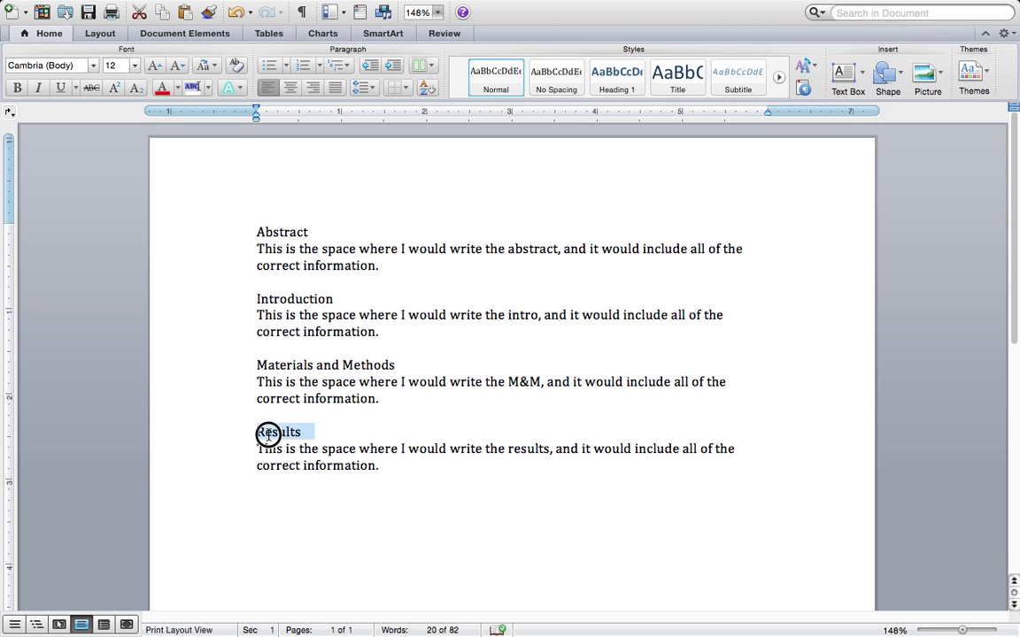
double_click(276, 299)
double_click(267, 230)
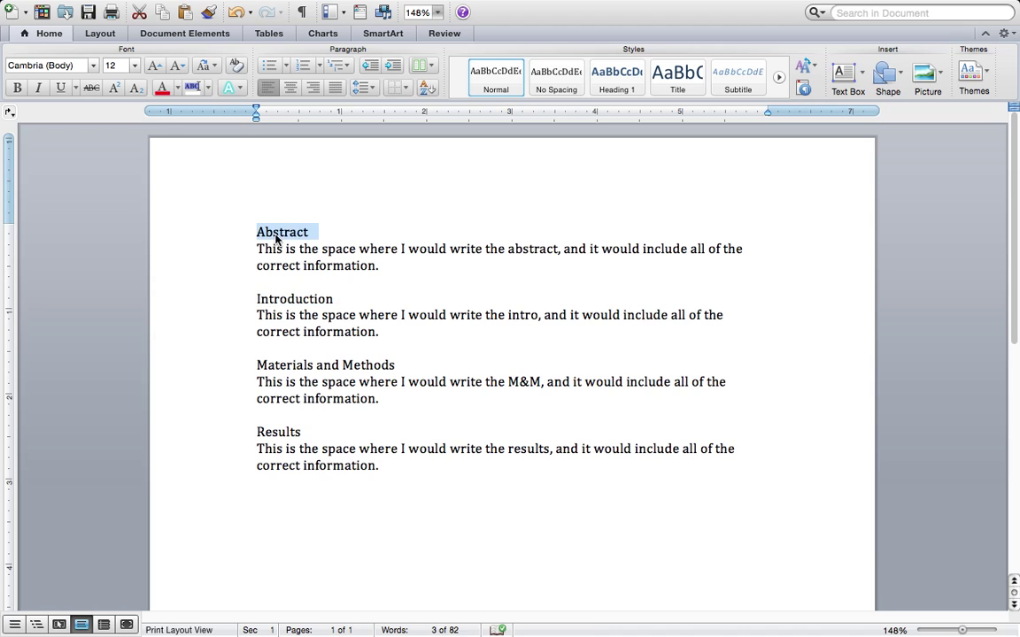
left_click(276, 241)
- Format the Abstract heading line as Times New Roman, 14 pt, bold
triple_click(272, 233)
left_click(73, 66)
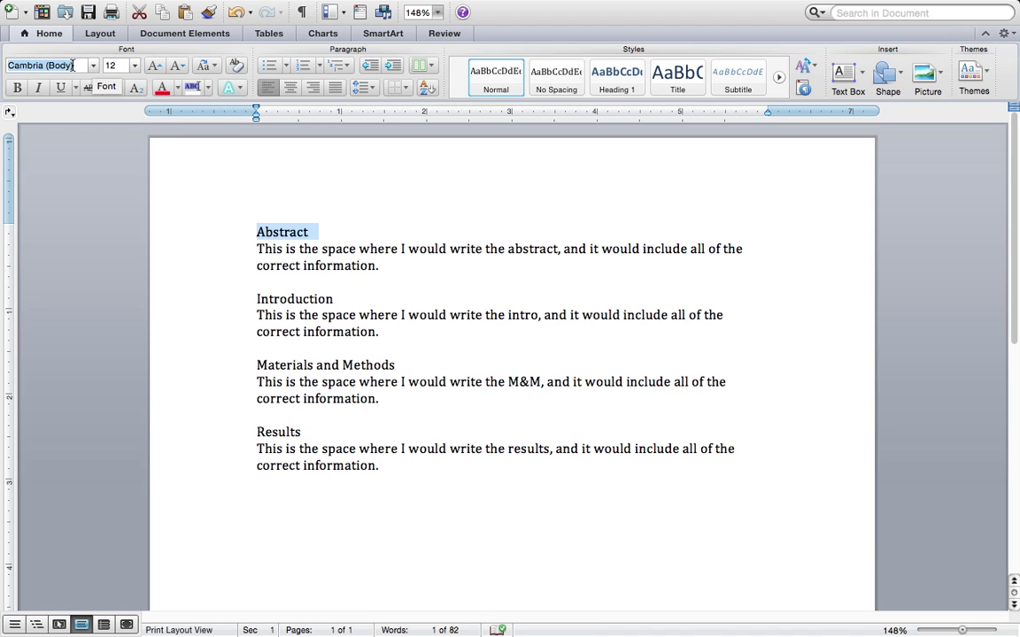
type("Times New Roman")
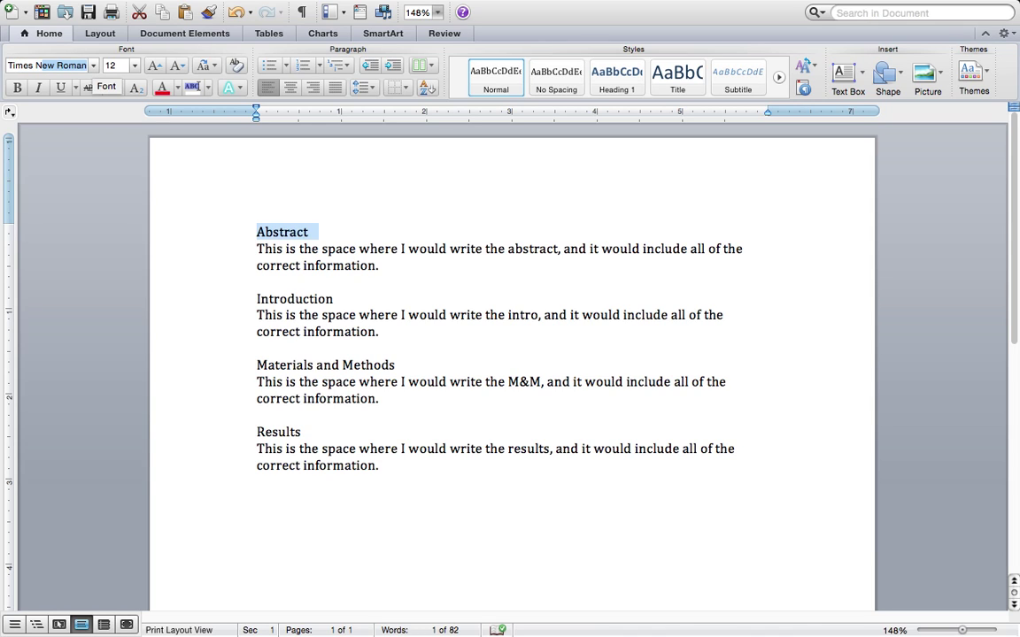
key("Return")
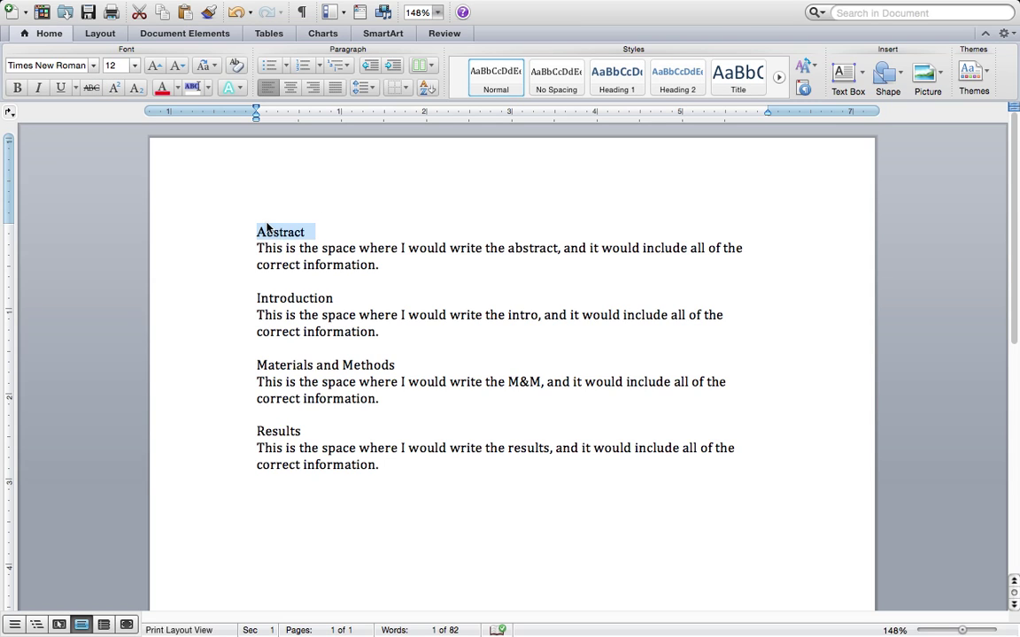
left_click(113, 65)
type("14")
key("Return")
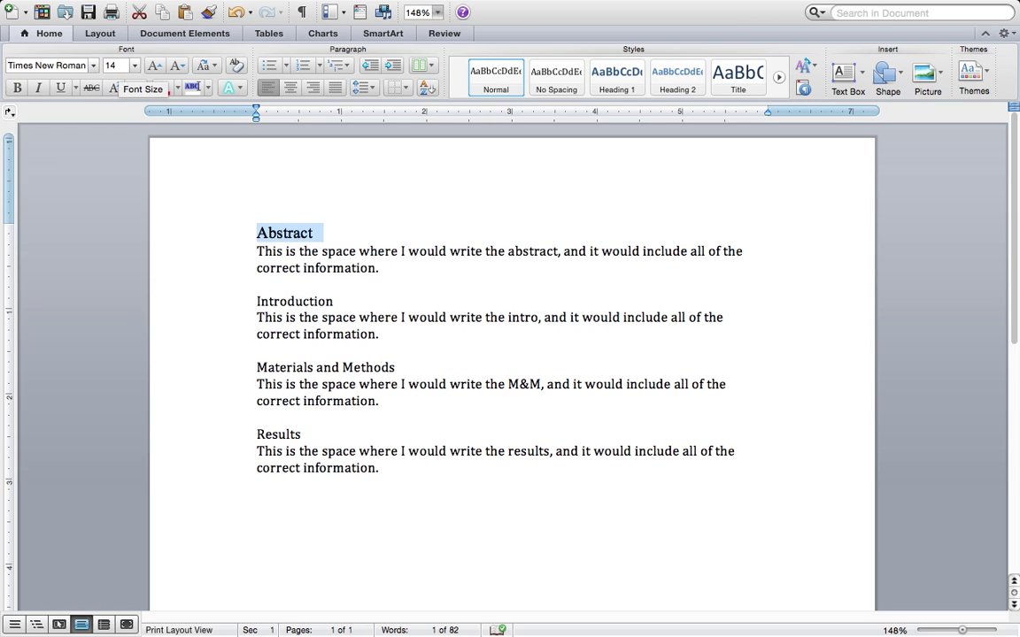
left_click(18, 87)
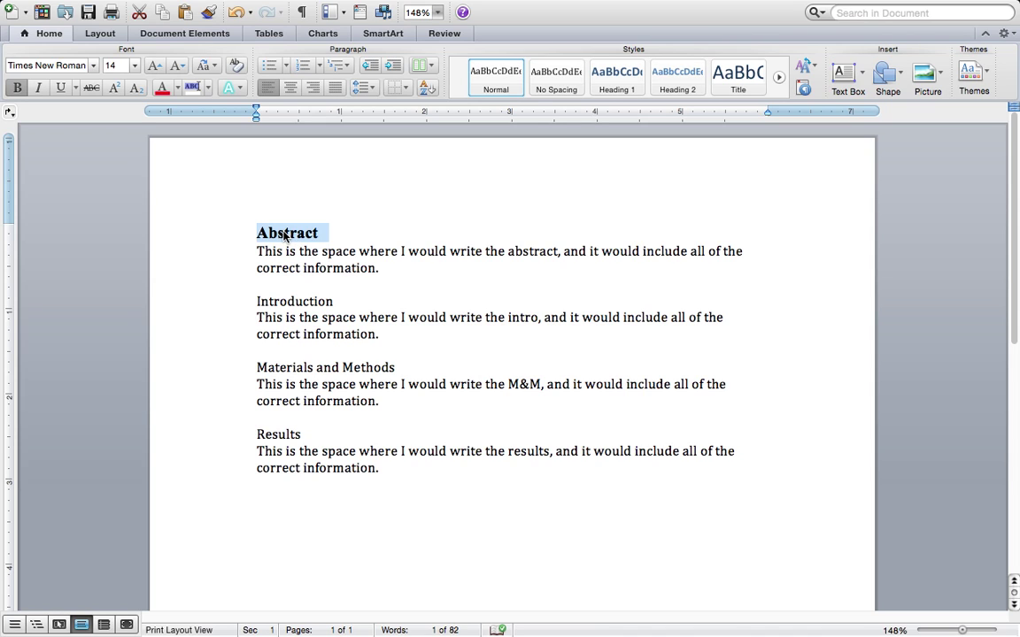
- Format the Introduction heading as Times New Roman, 14 pt, bold
triple_click(263, 300)
left_click(61, 65)
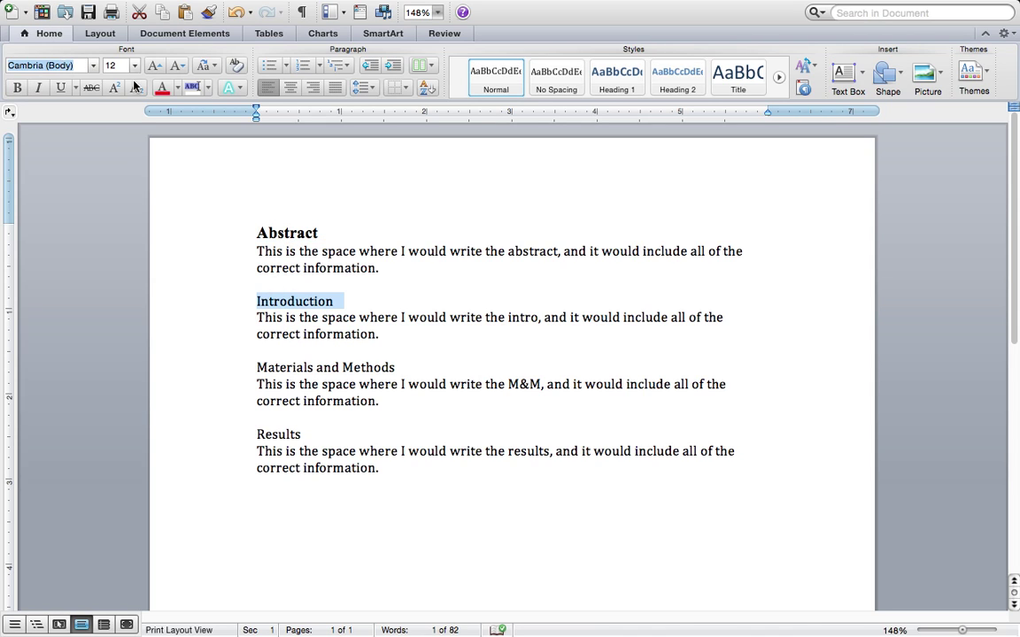
type("Times New Roman")
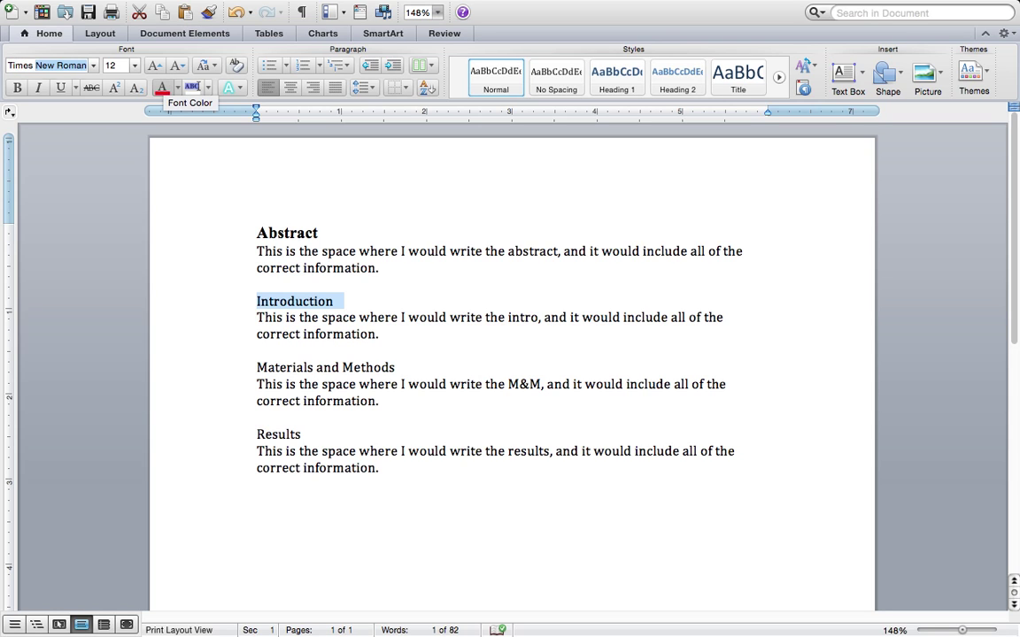
key("Return")
left_click(113, 65)
type("1")
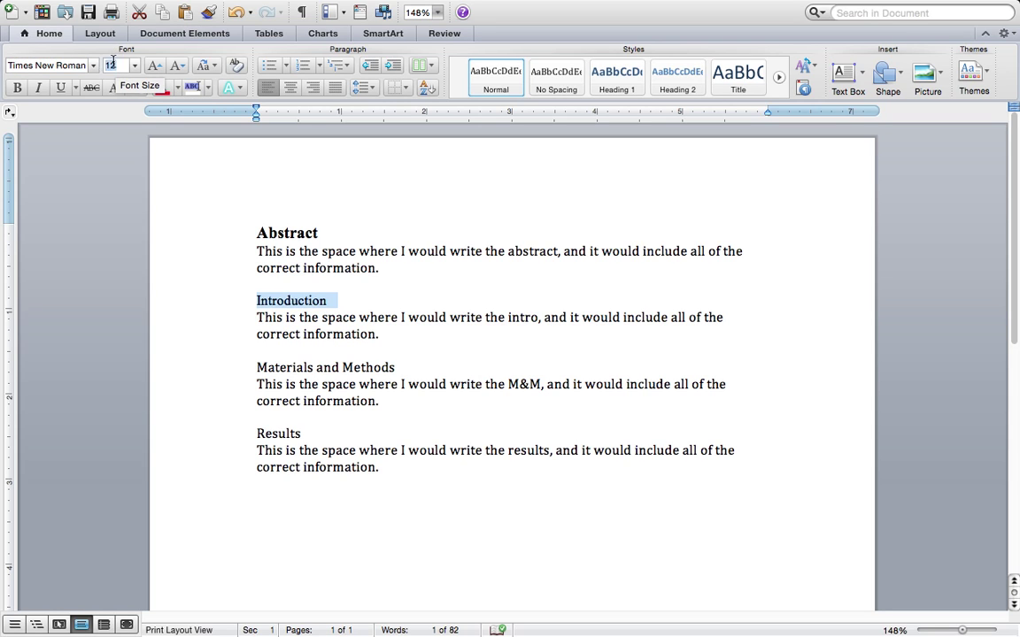
type("4")
key("Return")
left_click(17, 87)
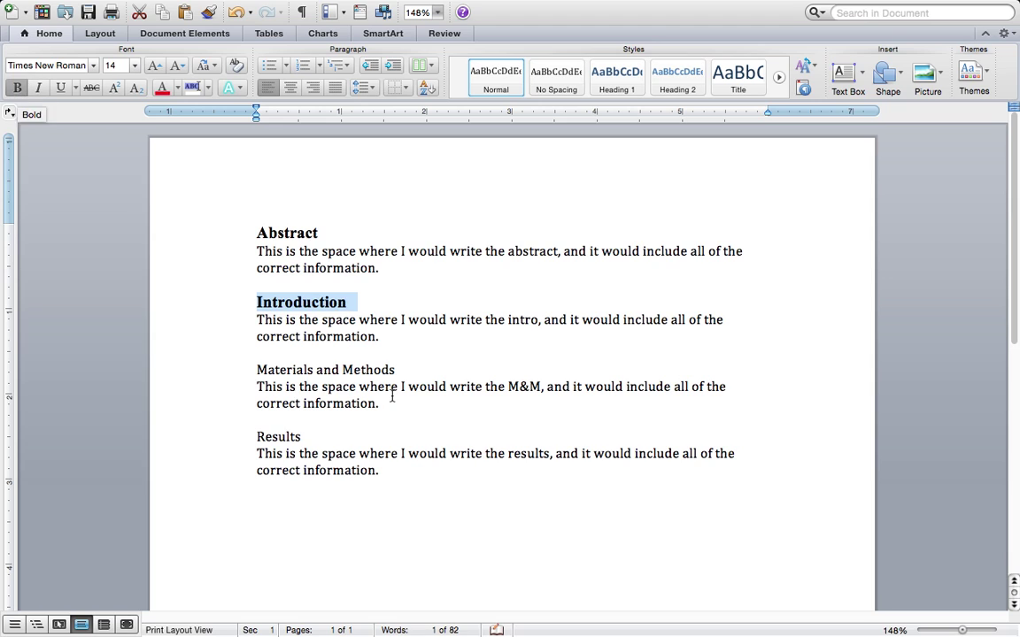
- Select the Materials and Methods heading, then reselect the Introduction line
double_click(283, 369)
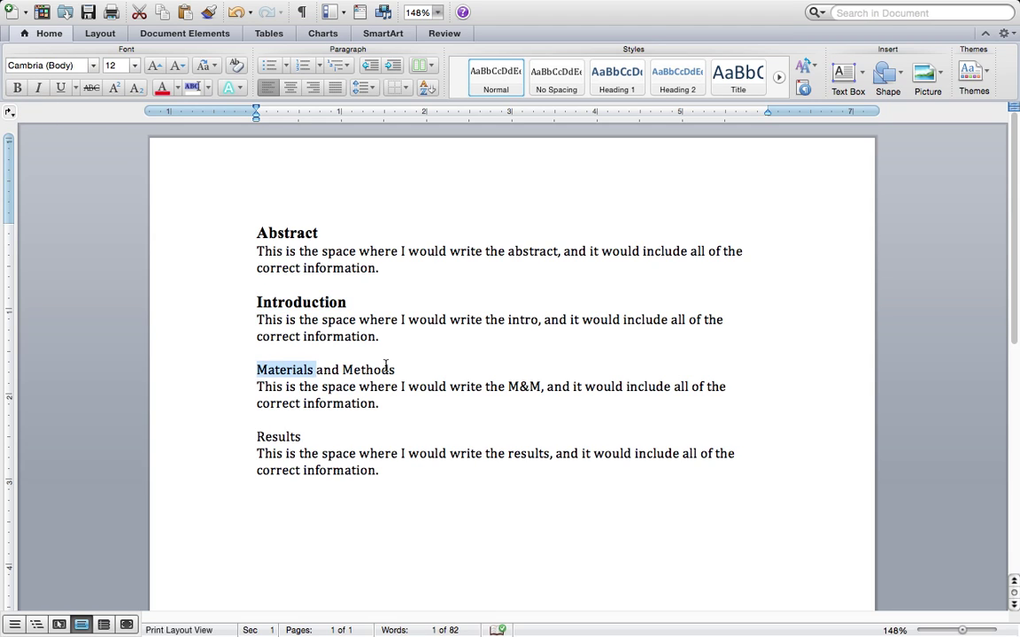
left_click(396, 369)
mouse_move(396, 368)
left_mouse_down()
mouse_move(220, 371)
mouse_move(387, 355)
mouse_move(402, 365)
left_mouse_up()
left_click(270, 363)
triple_click(313, 301)
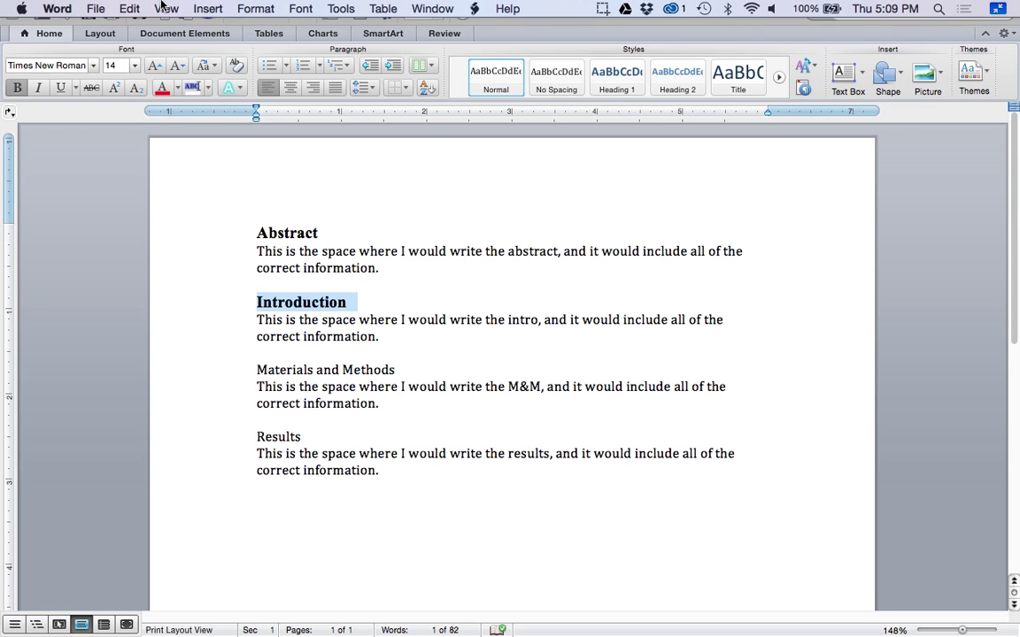
- Show the Styles pane from the toolbar and place the cursor after Abstract
left_click(162, 7)
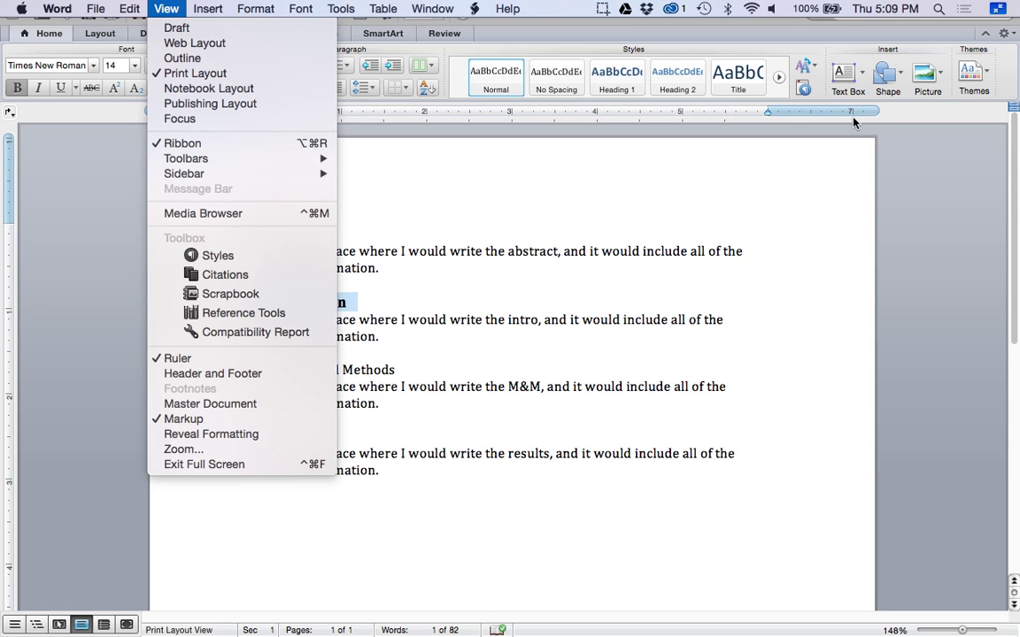
left_click(804, 89)
left_click(803, 88)
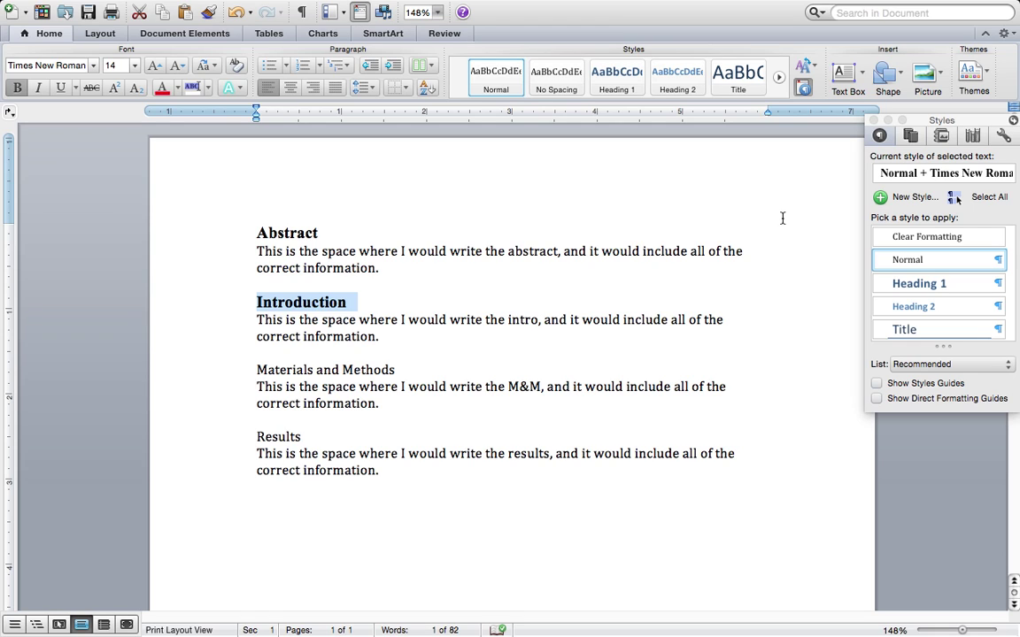
left_click(329, 230)
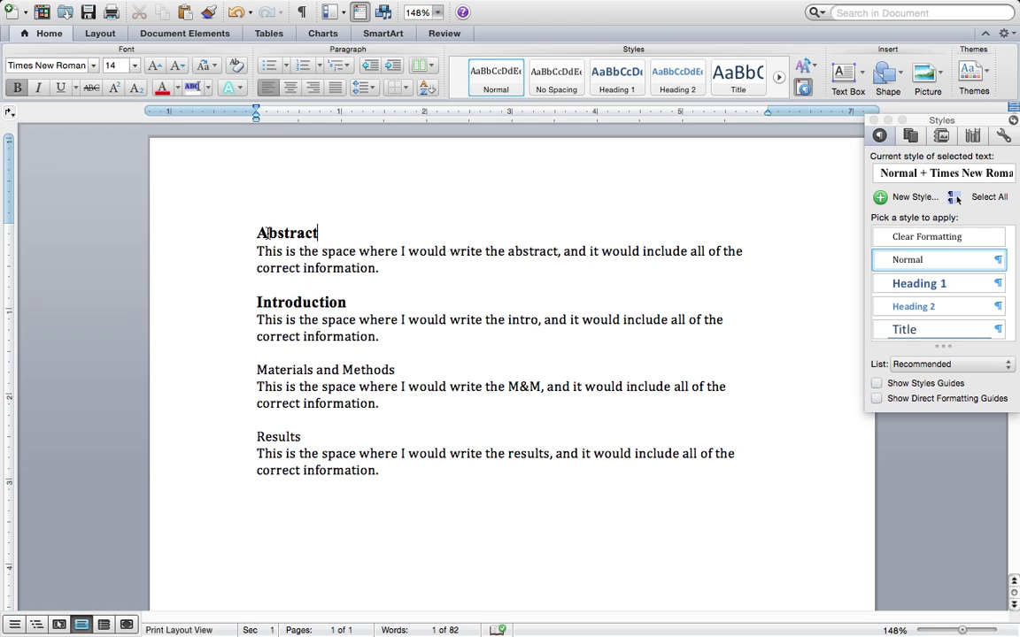
left_click(387, 267)
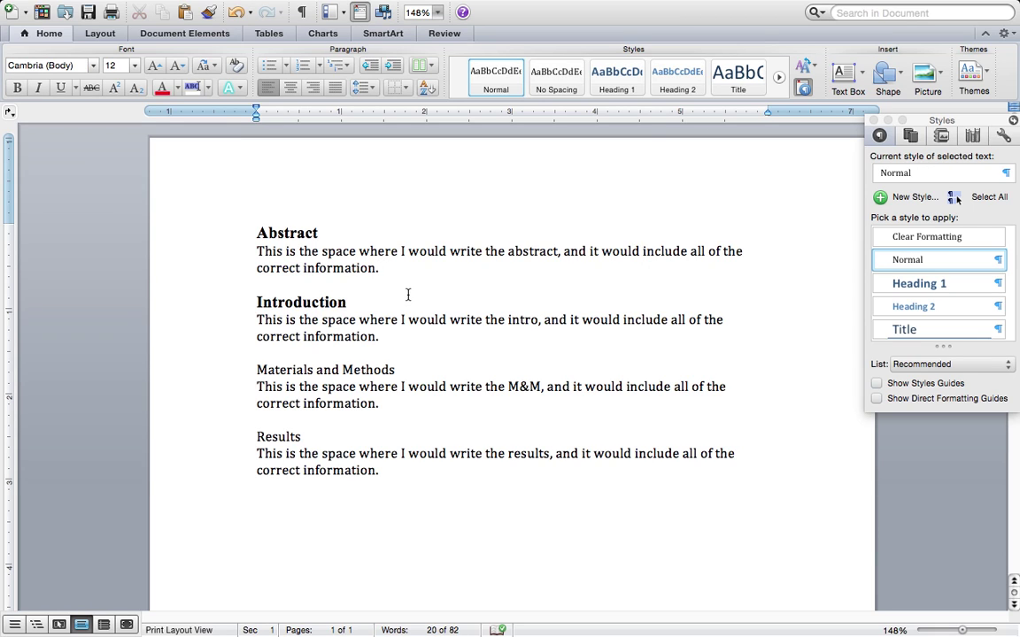
key("Left")
key("Right")
key("shift+alt+Left")
key("shift+alt+Left")
key("shift+alt+Left")
key("shift+alt+Left")
key("shift+alt+Left")
key("shift+alt+Left")
key("shift+alt+Left")
key("shift+alt+Left")
key("shift+alt+Left")
key("shift+alt+Left")
key("shift+alt+Left")
key("shift+alt+Left")
key("shift+alt+Left")
key("shift+alt+Left")
key("shift+alt+Left")
key("shift+alt+Left")
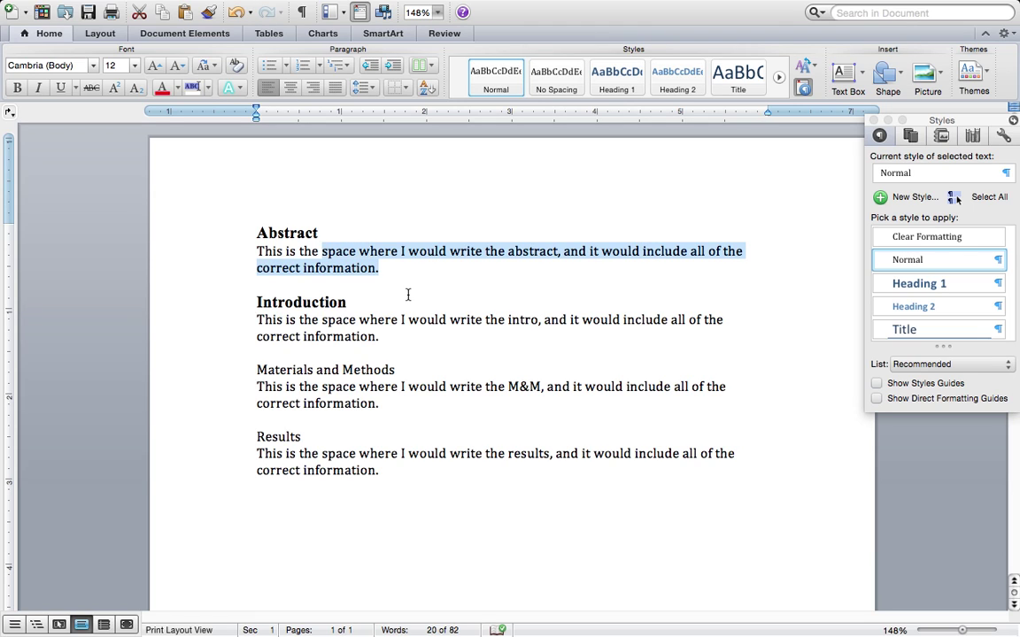
key("shift+alt+Left")
key("shift+alt+Left")
key("shift+alt+Left")
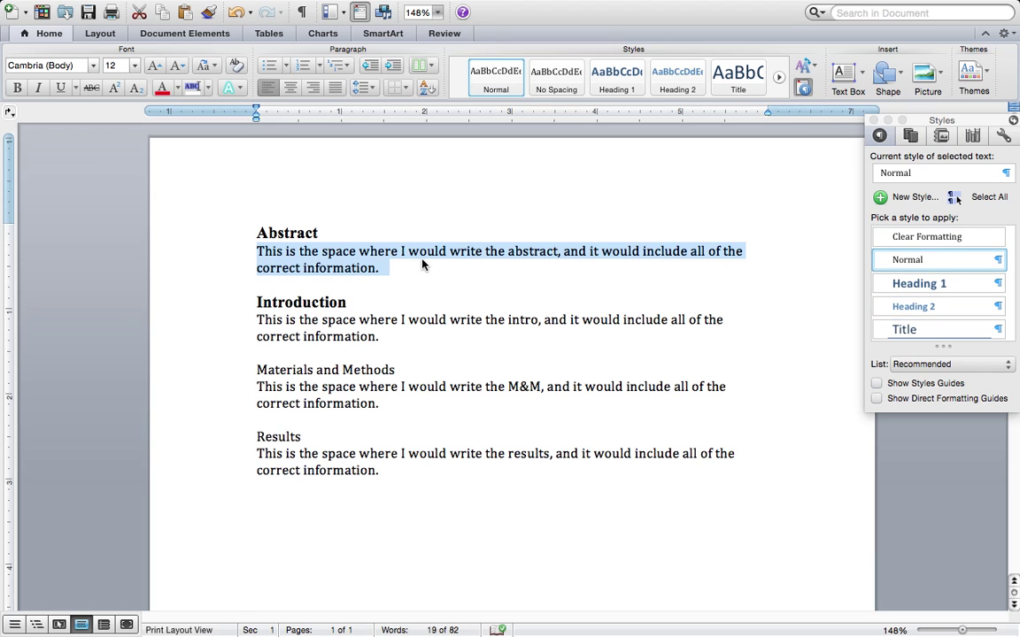
left_click(348, 239)
left_click_drag(258, 232, 359, 232)
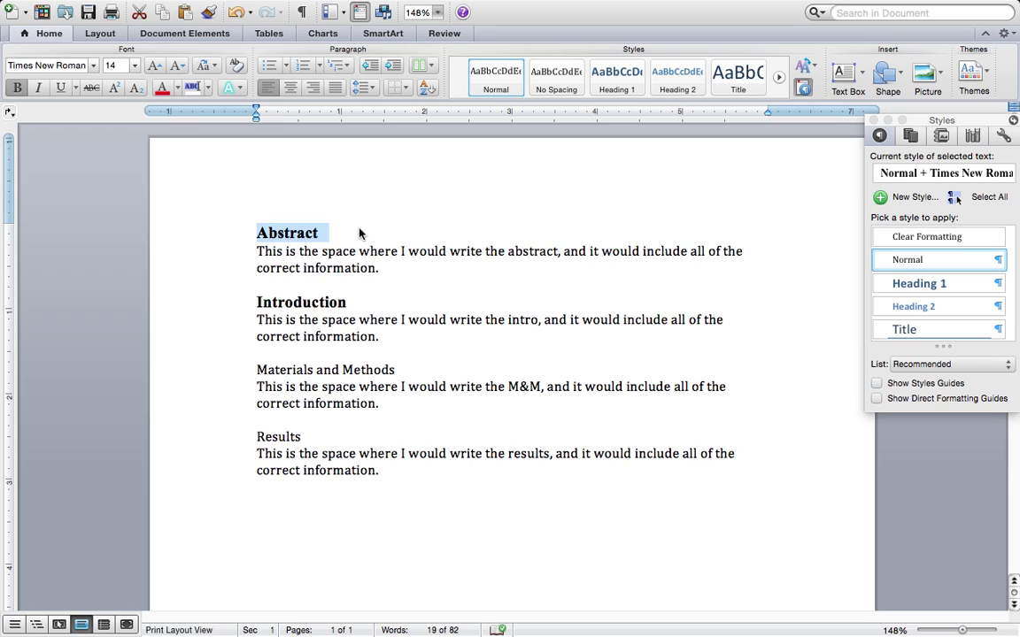
left_click(933, 285)
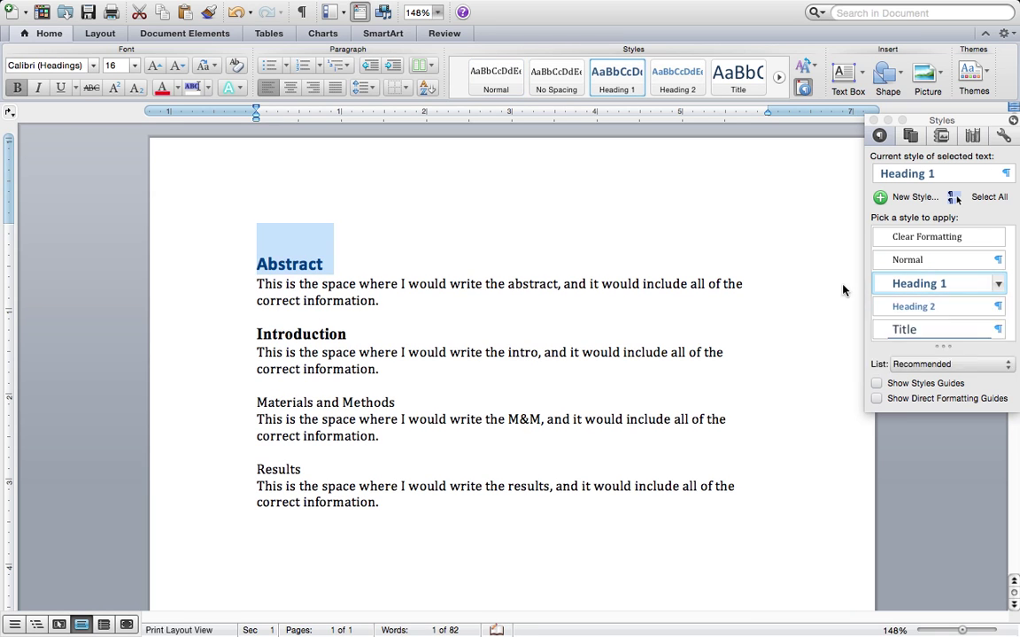
left_click(276, 262)
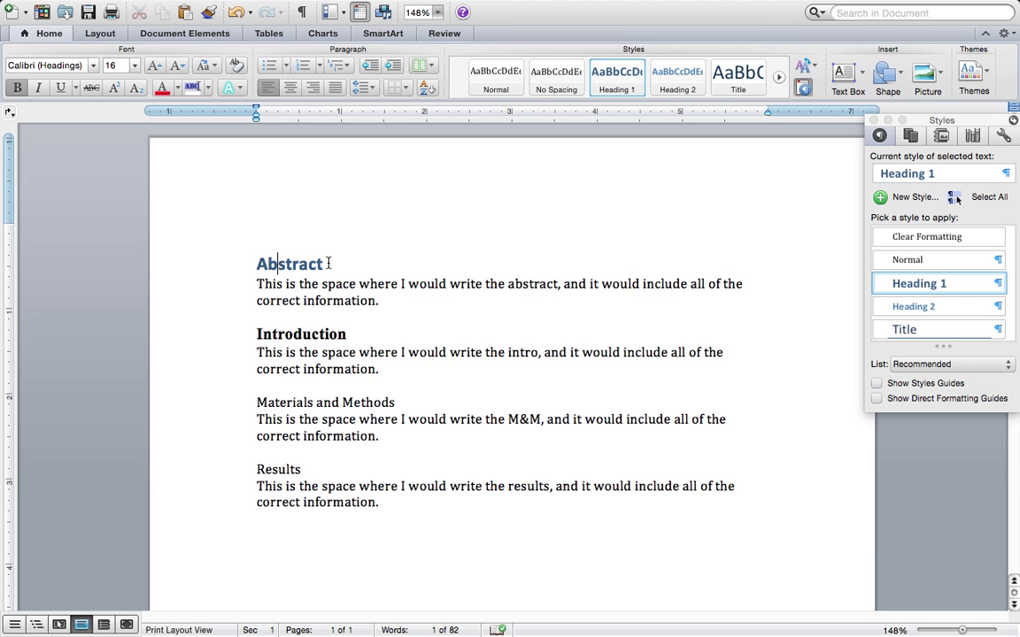
double_click(328, 263)
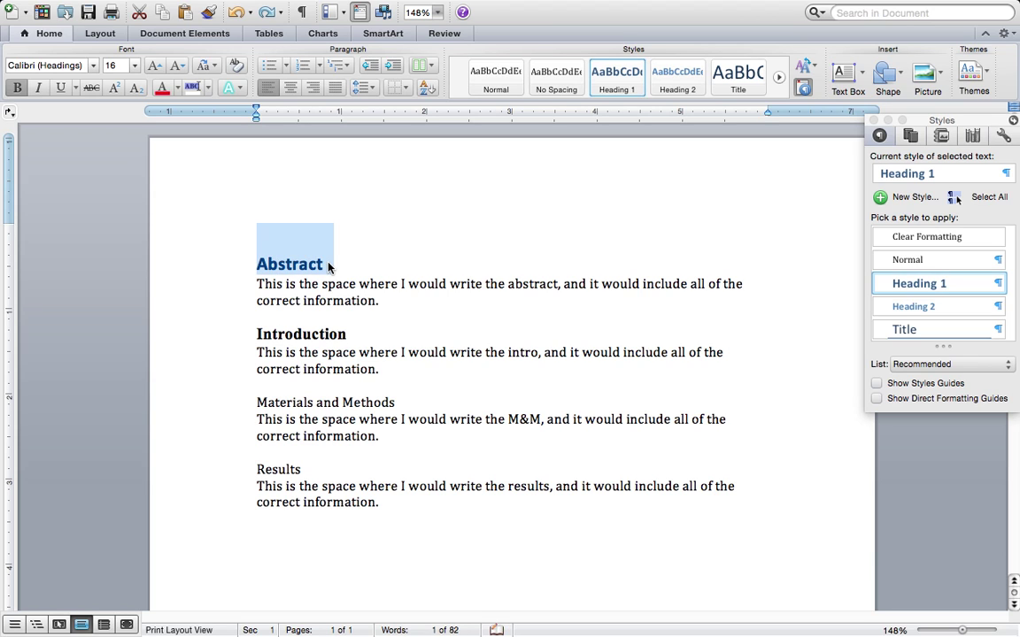
key("super+z")
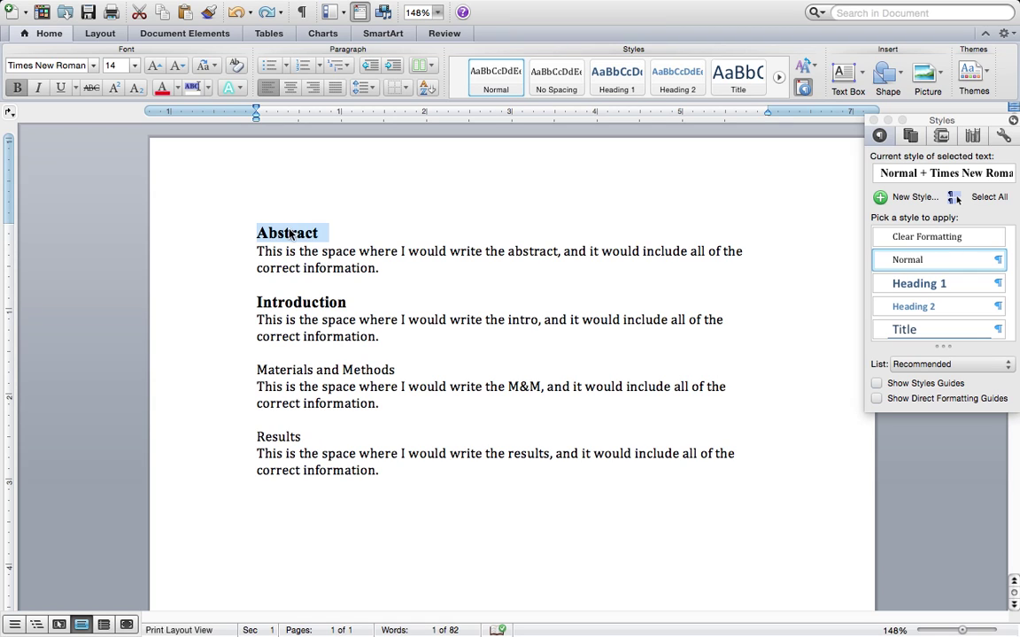
left_click(330, 230)
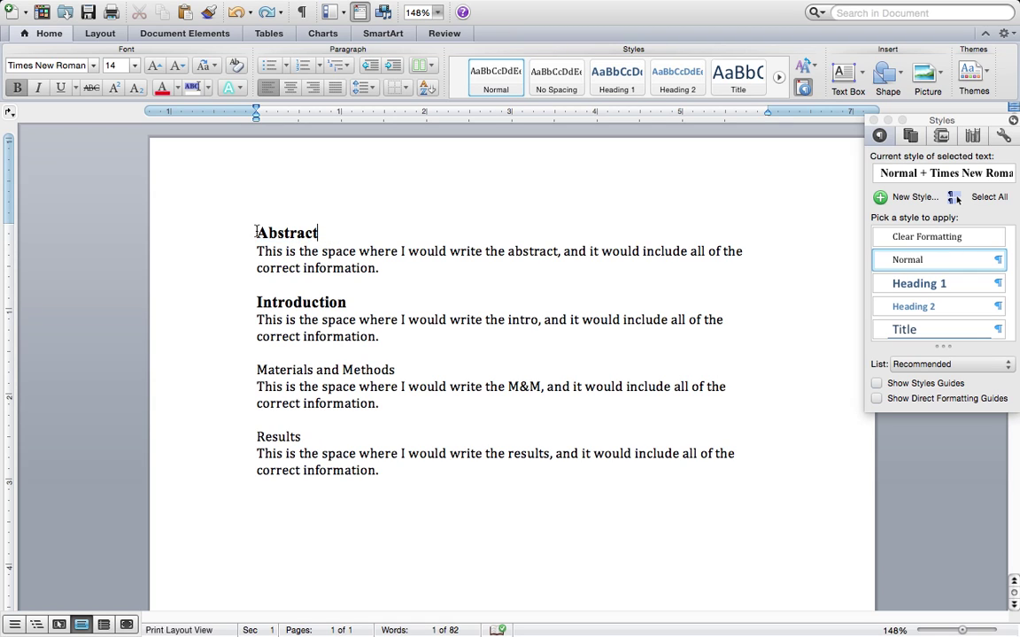
left_click_drag(255, 232, 321, 233)
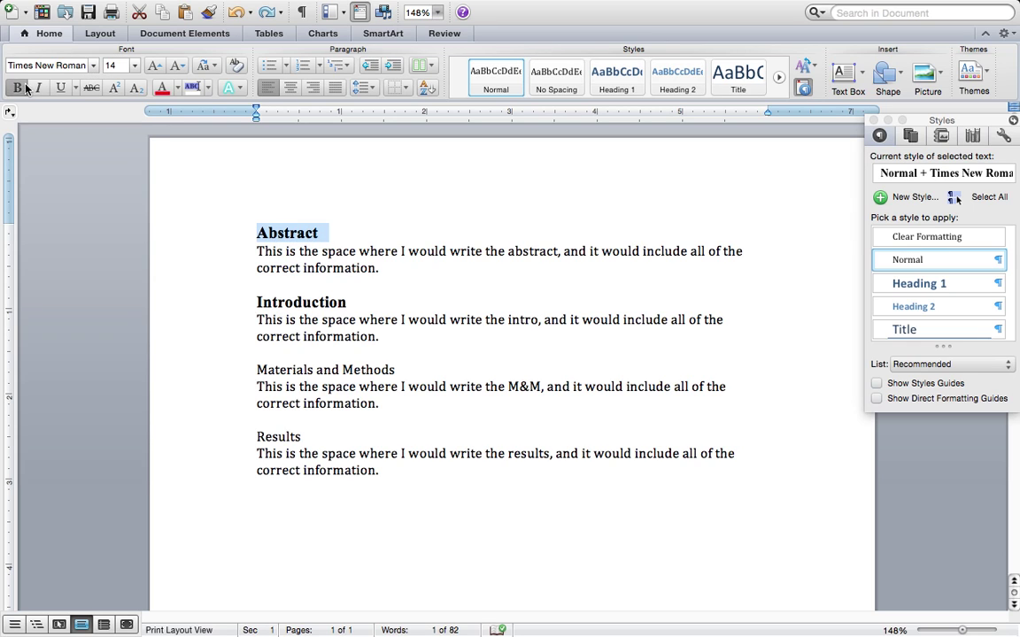
left_click(998, 284)
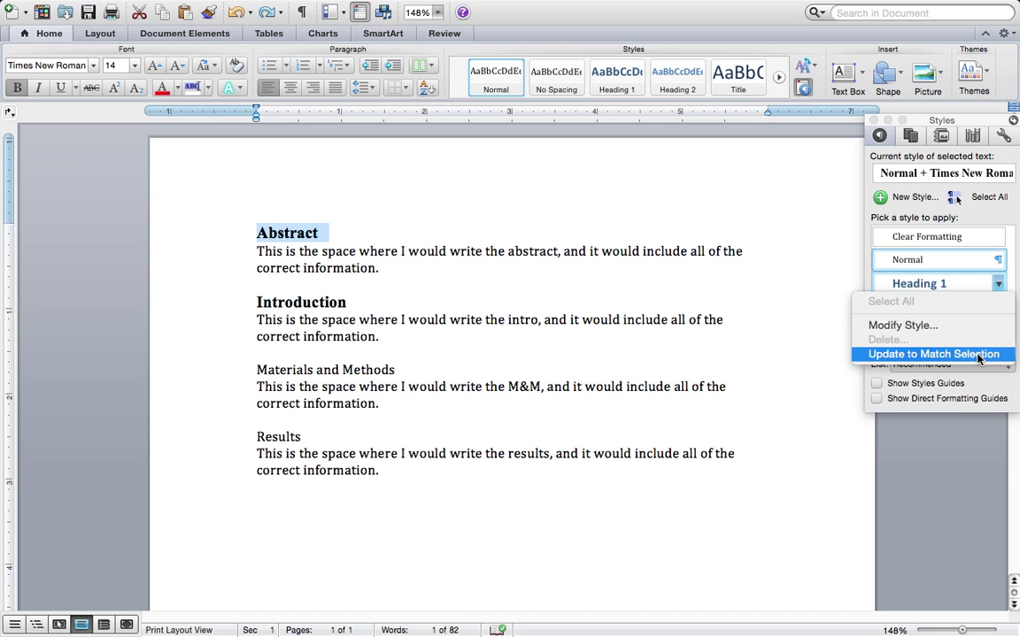
left_click(917, 353)
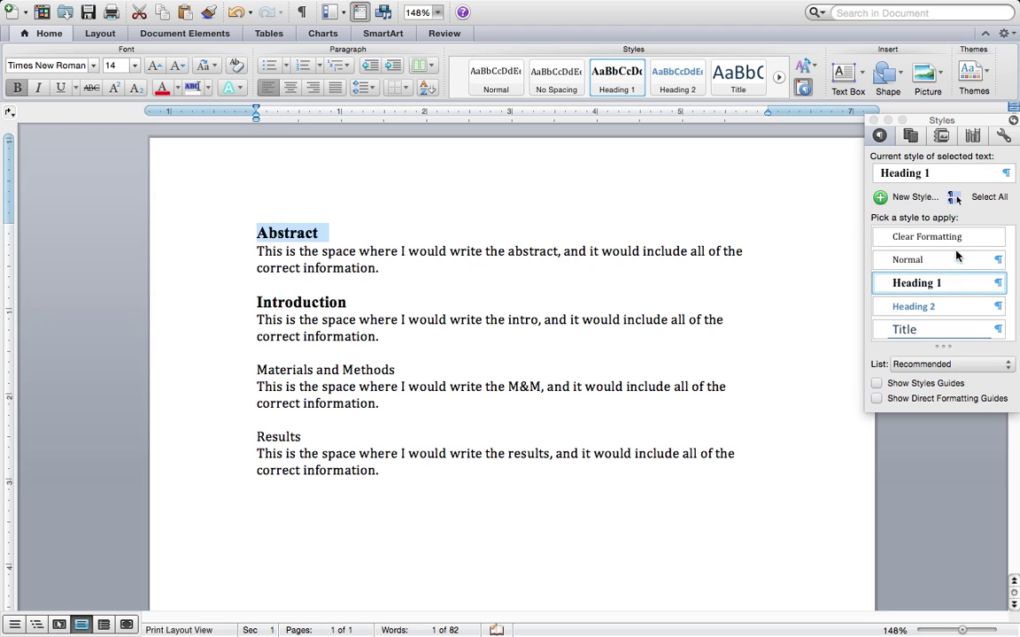
left_click(998, 284)
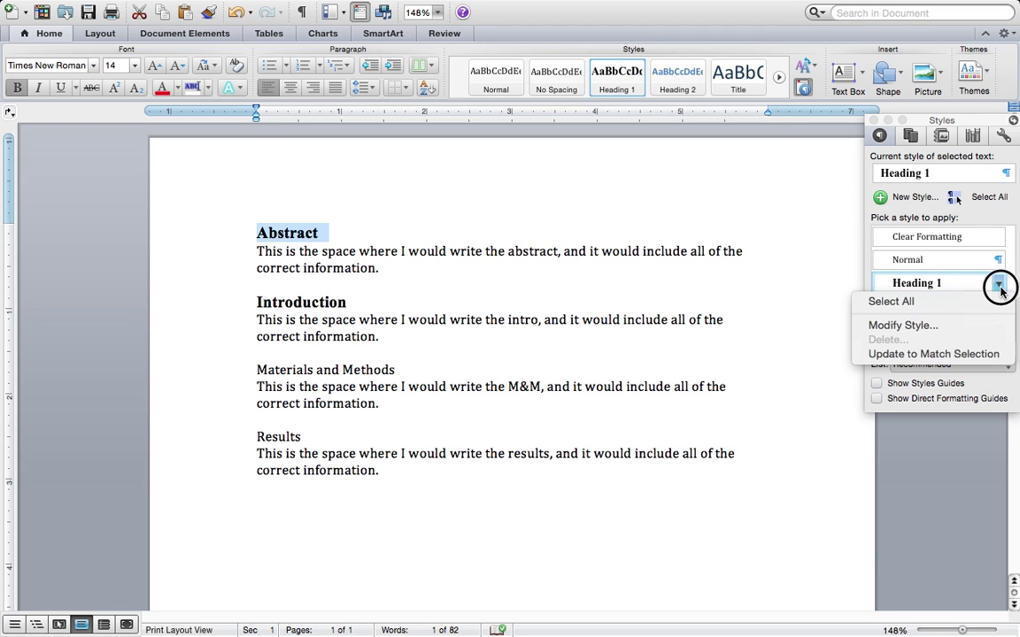
left_click(1000, 288)
key("super+z")
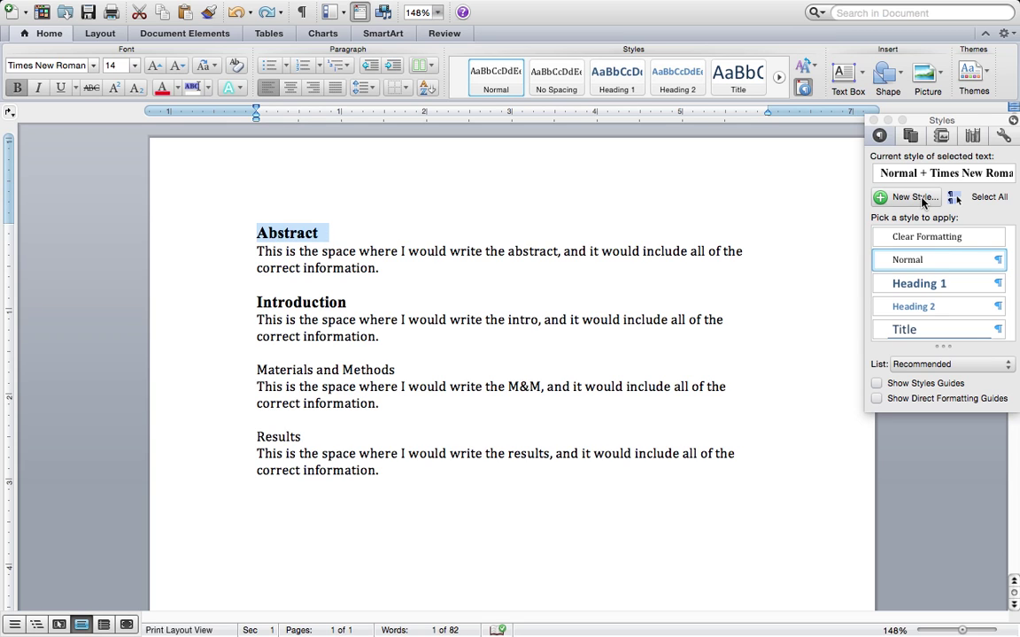
- Define a Paragraph style named 'Section Heading' based on Normal from the Abstract formatting
left_click(913, 197)
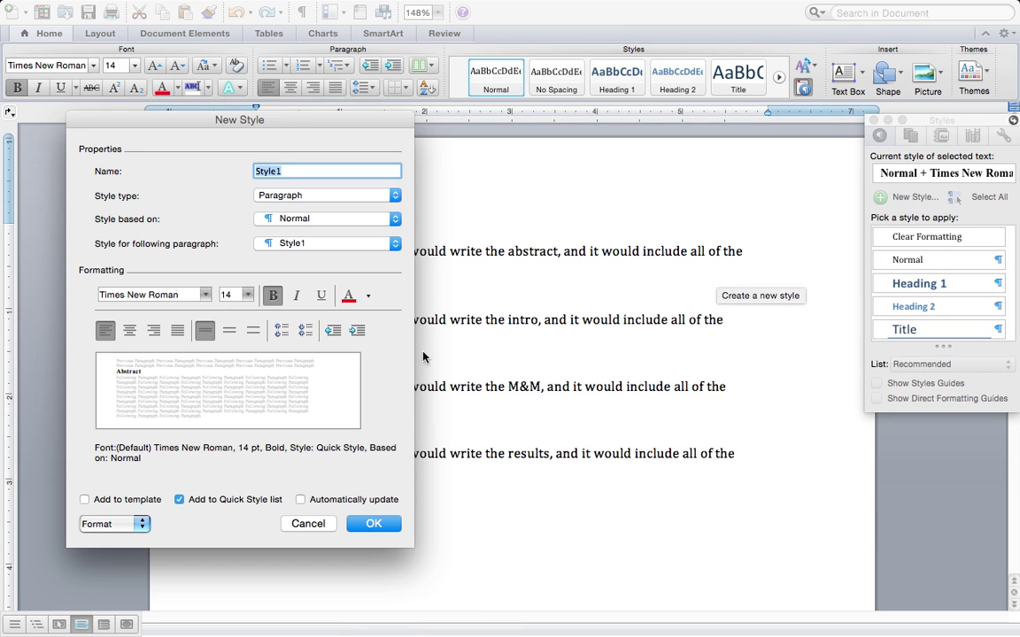
type("Section Heading")
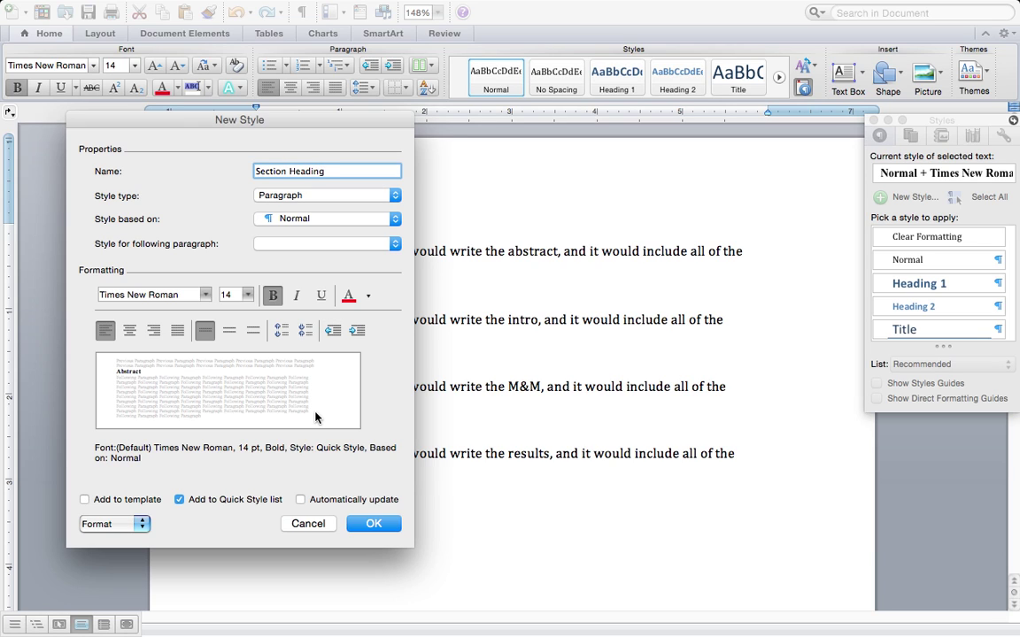
left_click(321, 220)
left_click(197, 164)
left_click(310, 219)
left_click(200, 209)
left_click(301, 197)
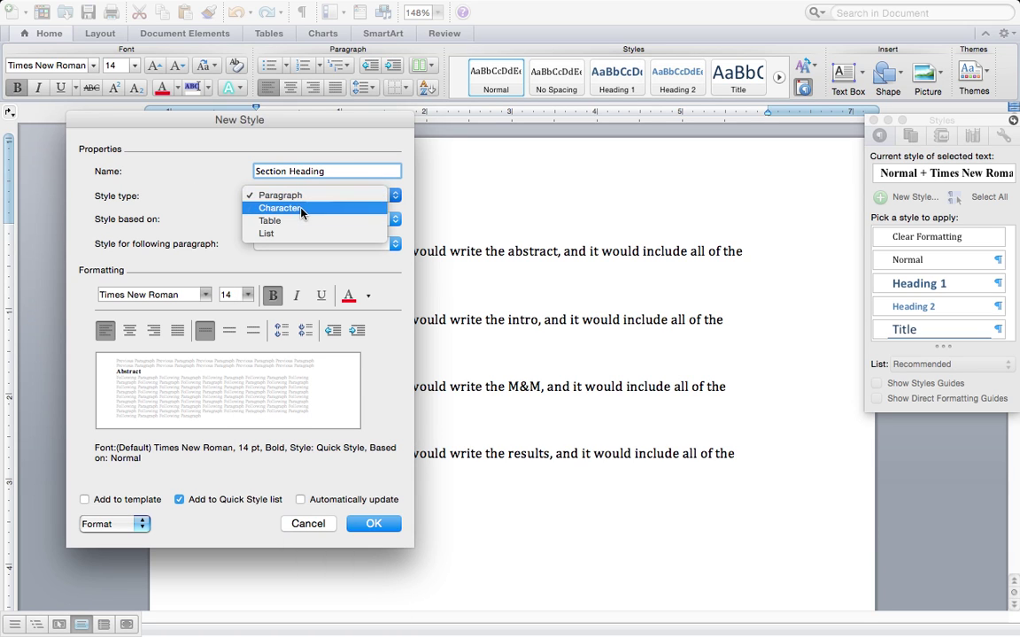
left_click(217, 187)
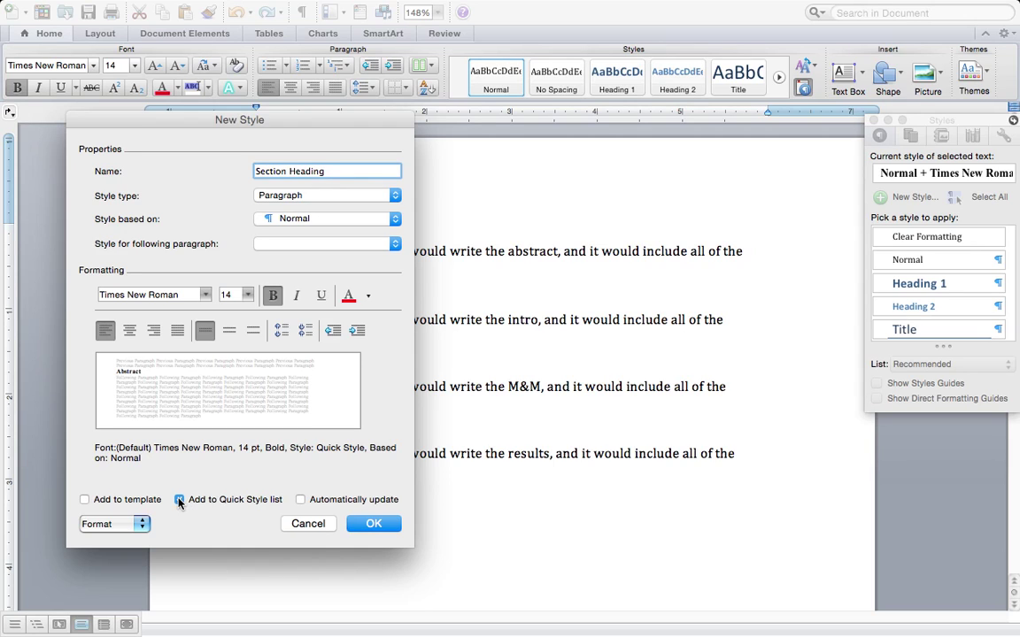
left_click(371, 525)
left_click(365, 525)
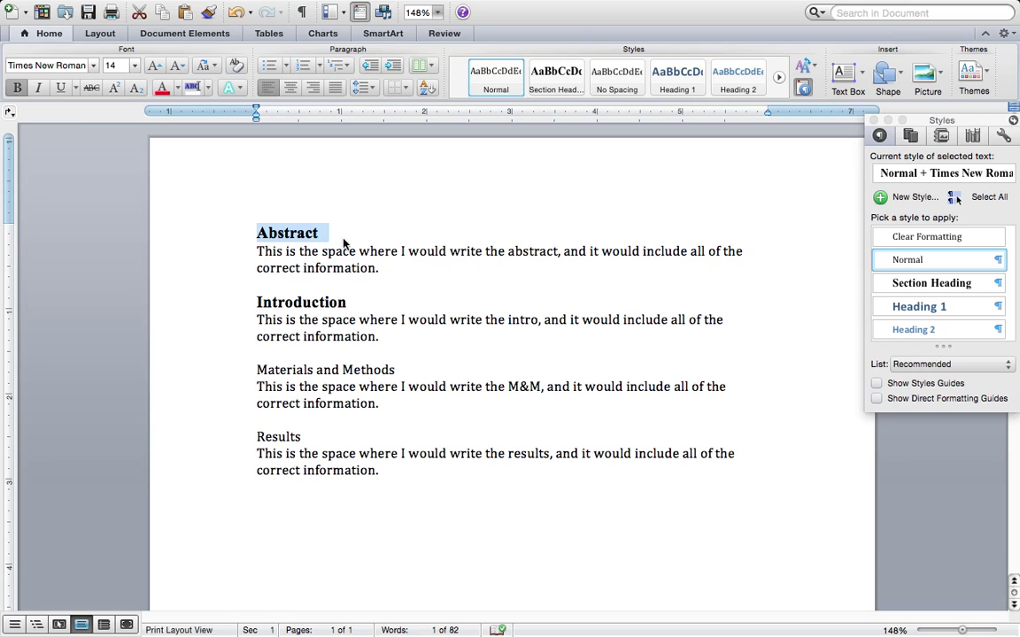
- Apply Section Heading to Abstract and filter the style list to Styles in Use
left_click(905, 282)
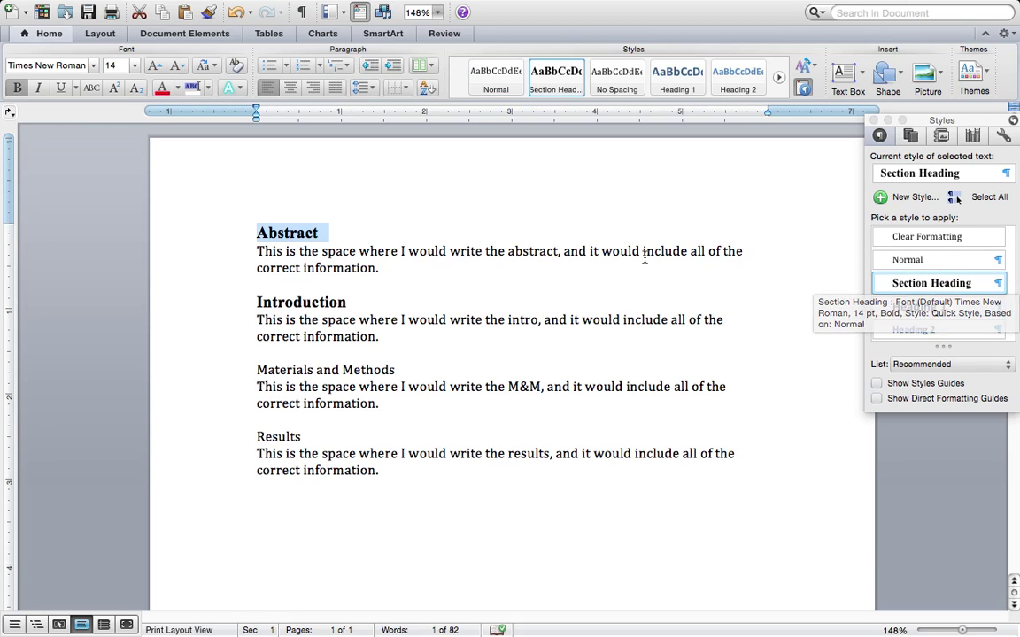
left_click(896, 365)
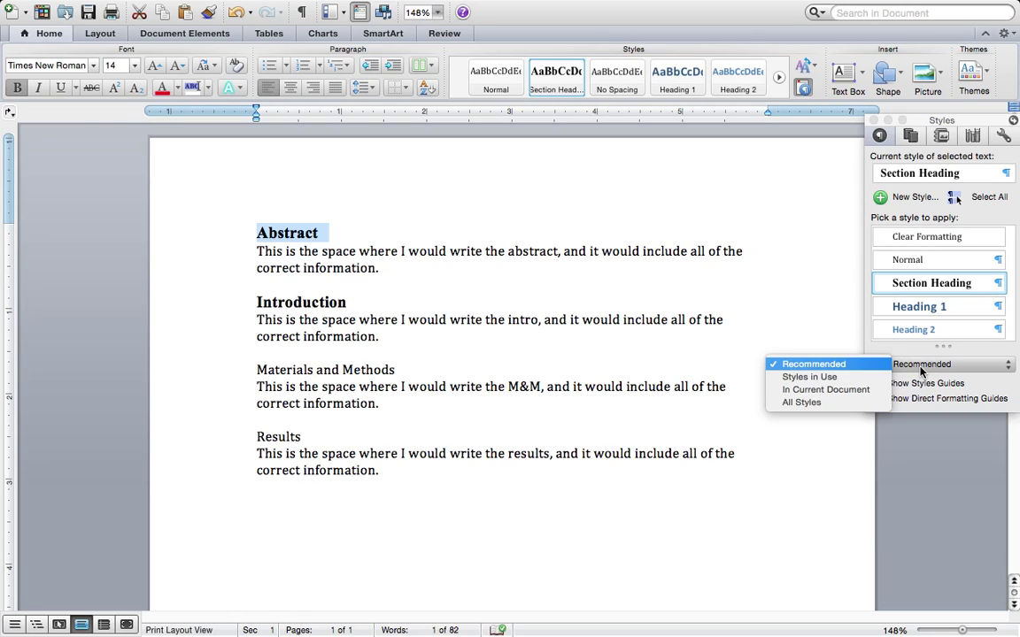
left_click(858, 380)
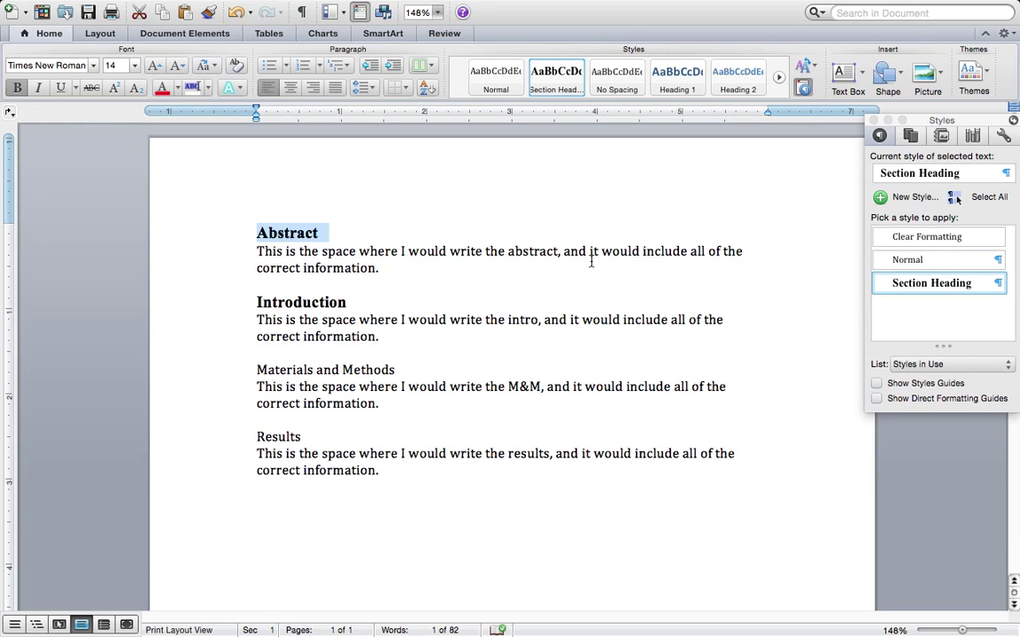
- Apply the Section Heading style to the Introduction heading
double_click(319, 301)
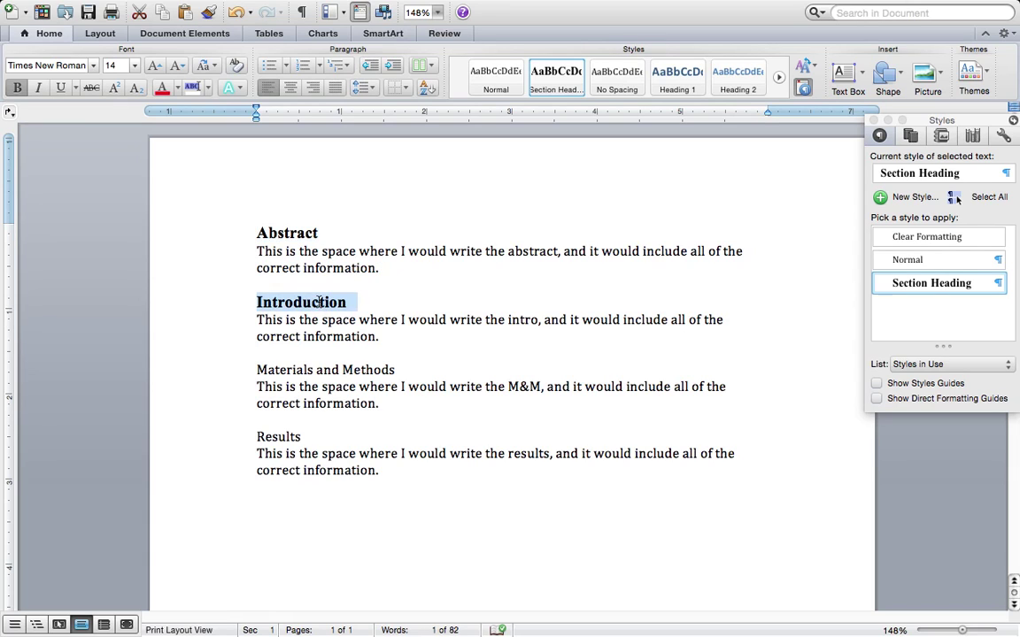
left_click(352, 302)
left_click(255, 301)
left_click_drag(255, 301, 342, 302)
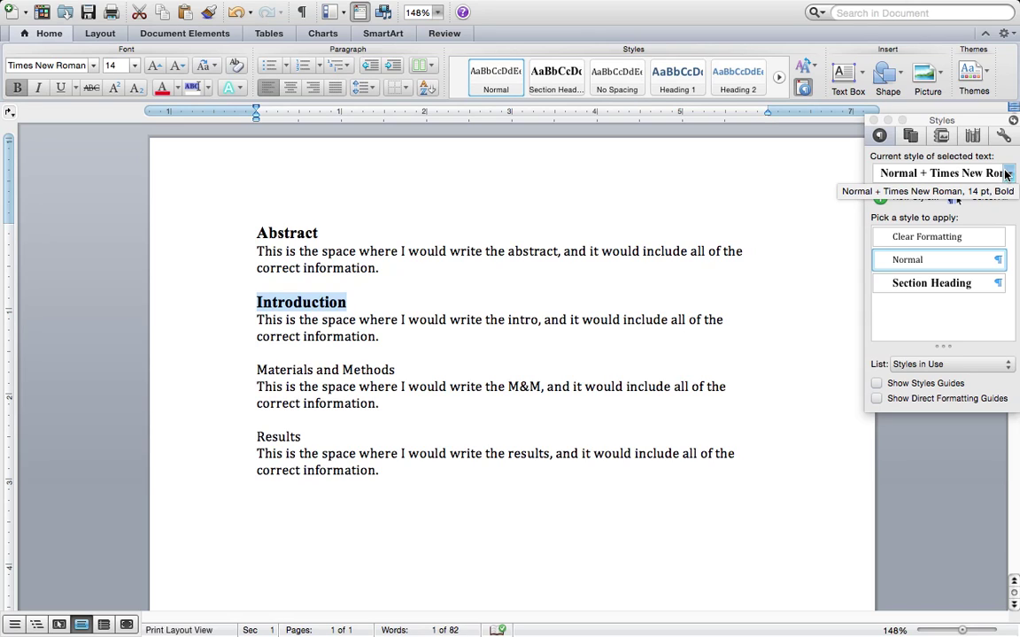
triple_click(308, 303)
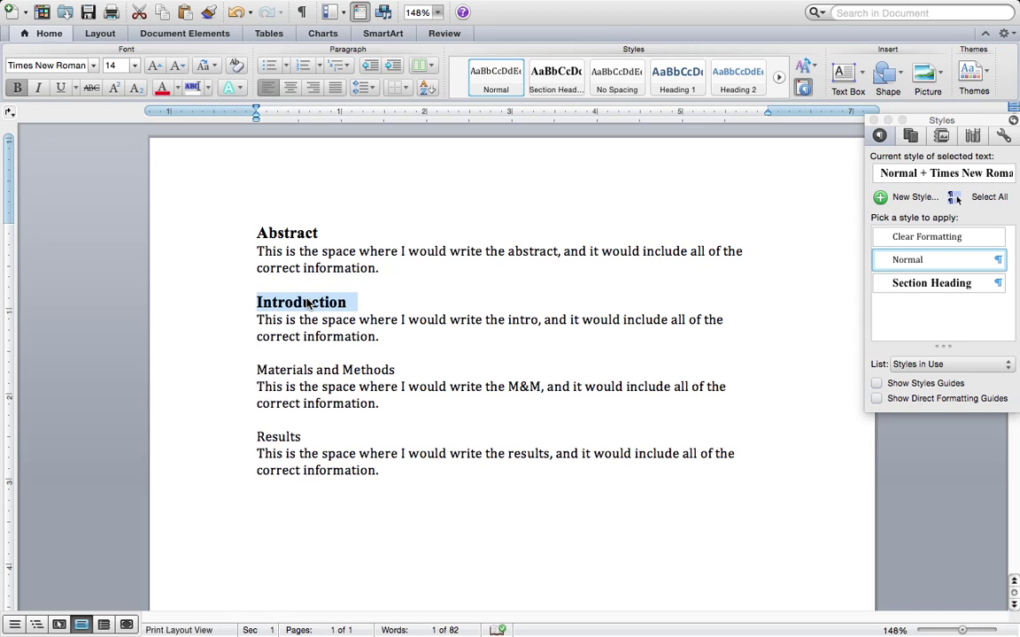
left_click(308, 304)
left_click_drag(252, 302, 682, 303)
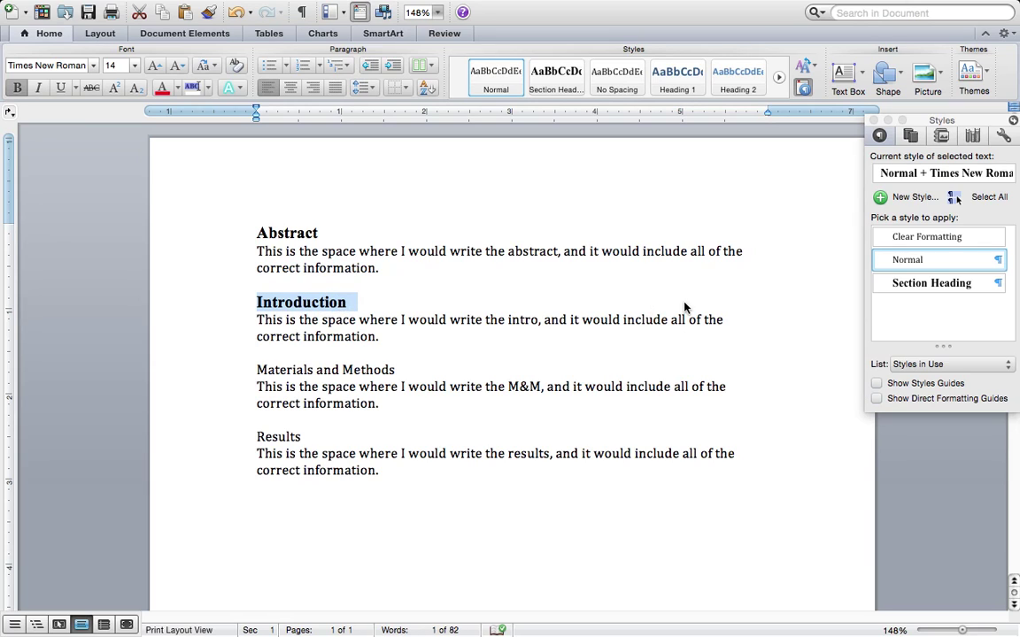
left_click(915, 287)
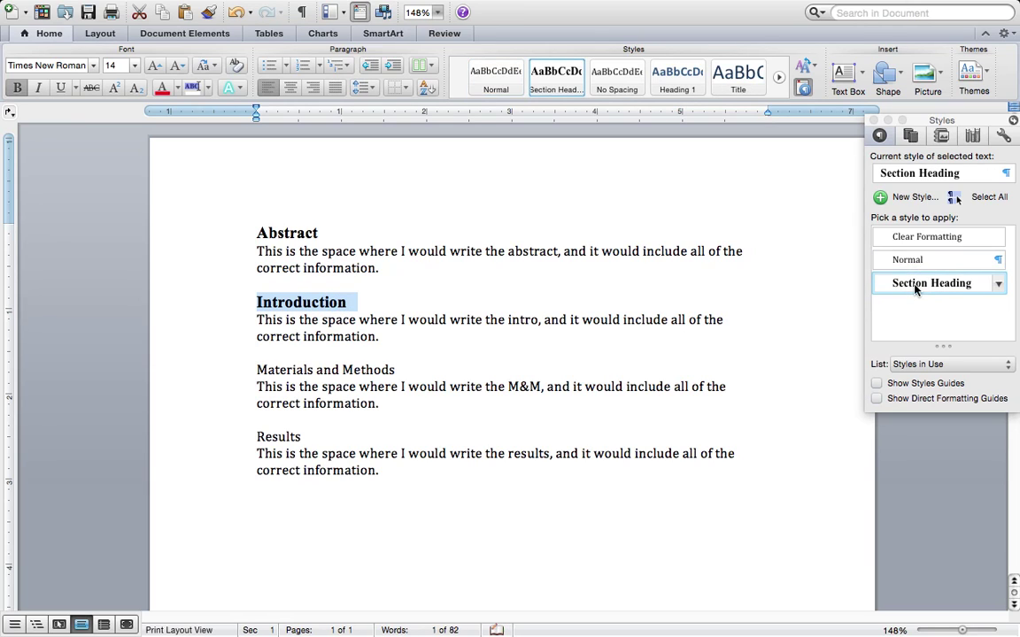
left_click(334, 299)
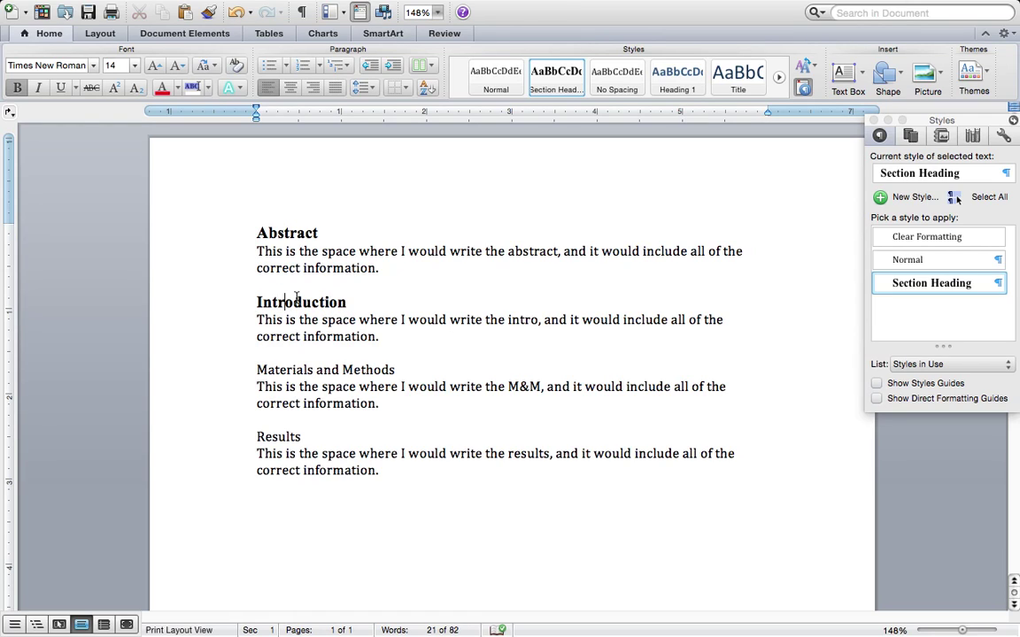
left_click_drag(311, 302, 285, 302)
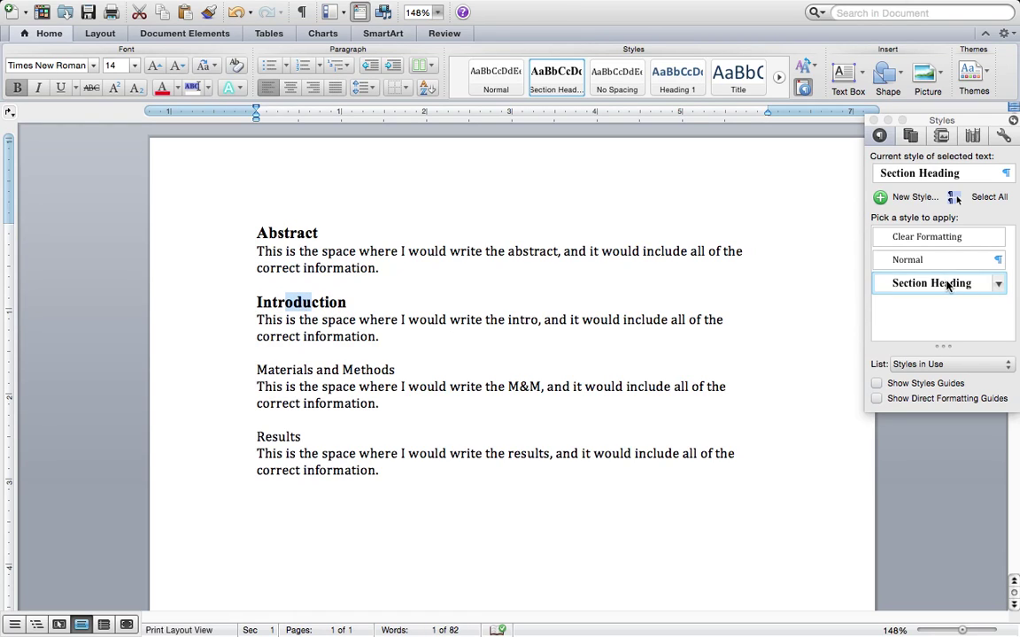
left_click(272, 302)
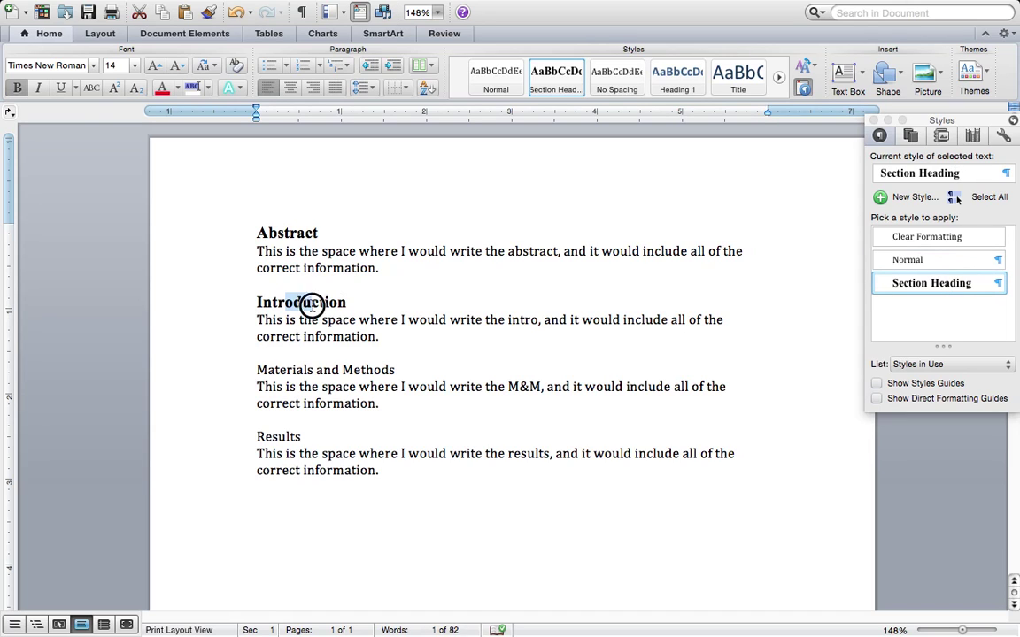
- Apply the Section Heading style to the Materials and Methods heading
left_click(396, 370)
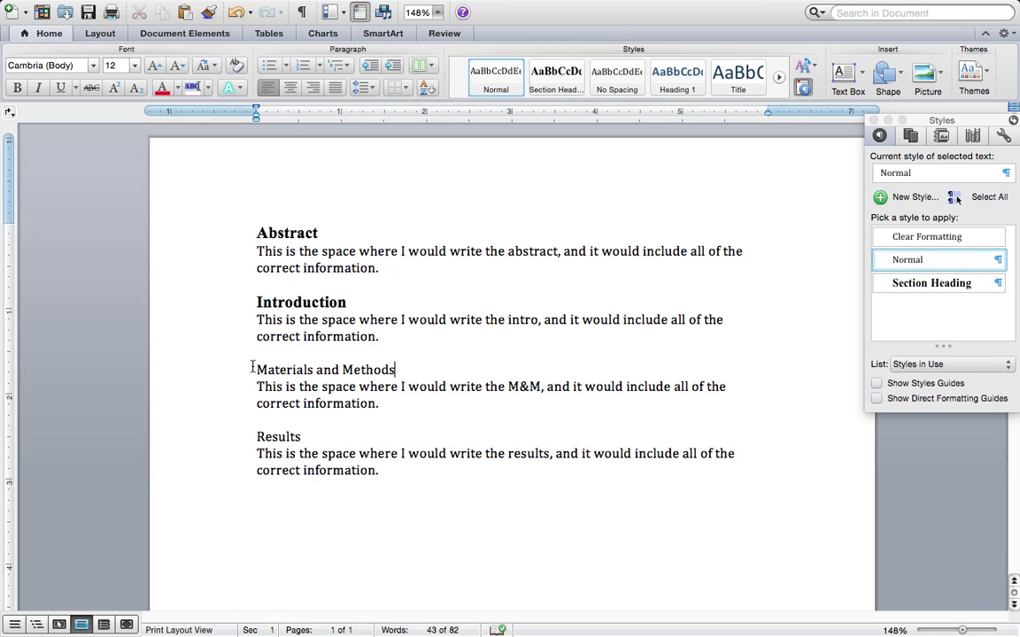
left_click_drag(255, 369, 391, 365)
left_click(339, 370)
left_click(929, 283)
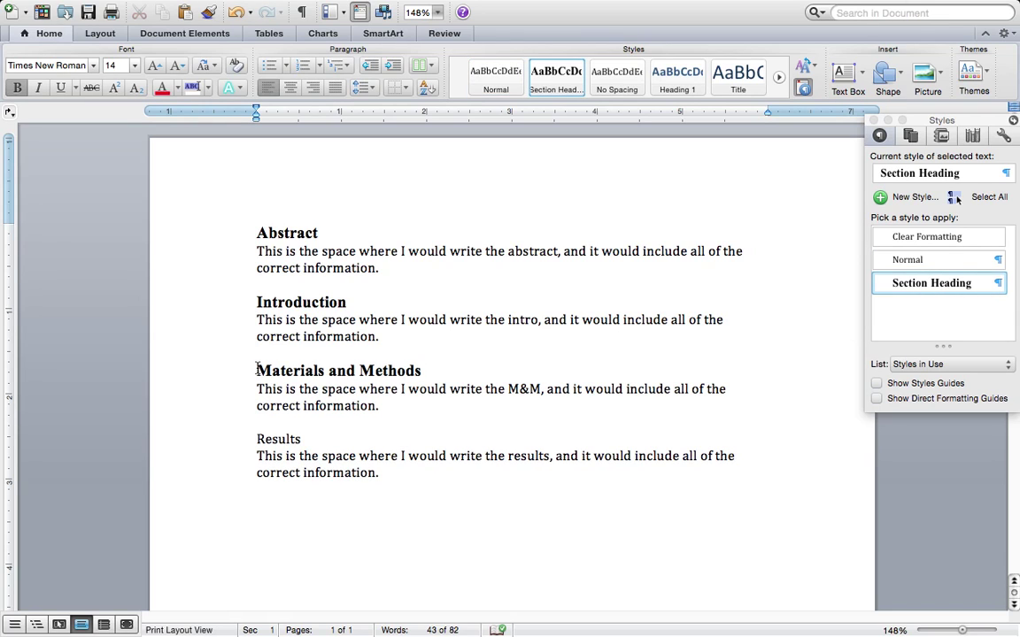
- Apply Section Heading to Results, then reselect the Abstract heading to compare
left_click_drag(256, 370, 423, 371)
left_click(423, 371)
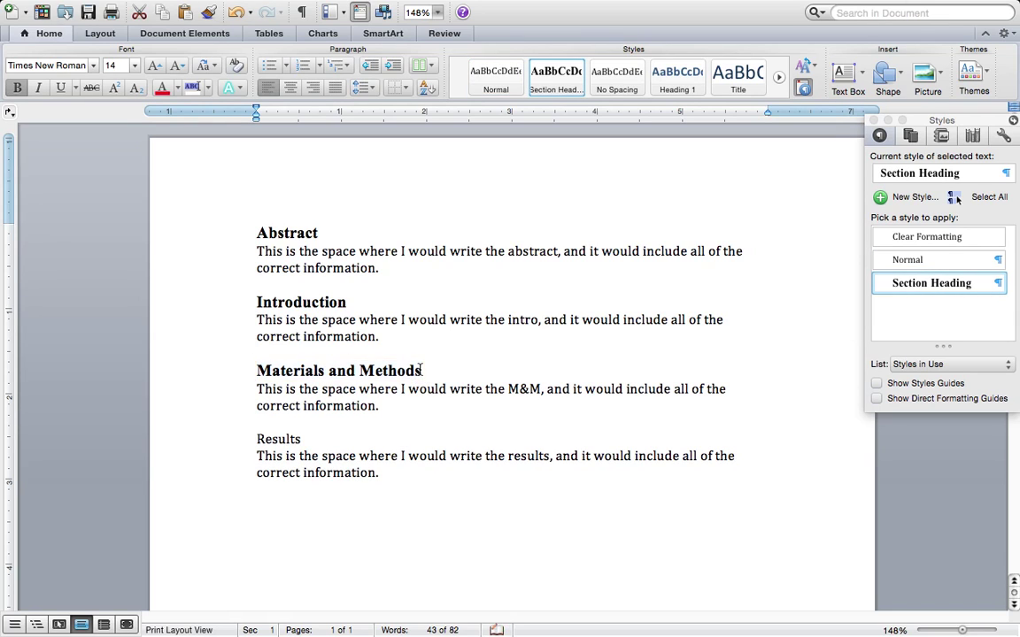
left_click(274, 440)
left_click(951, 282)
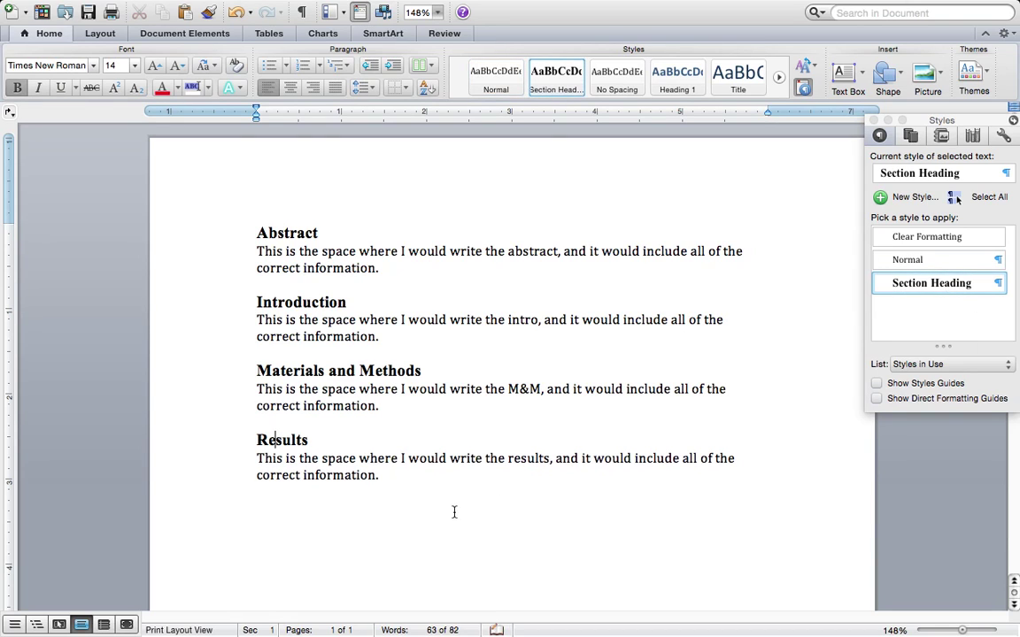
double_click(296, 232)
left_click_drag(255, 233, 326, 228)
left_click(317, 232)
left_click(257, 234)
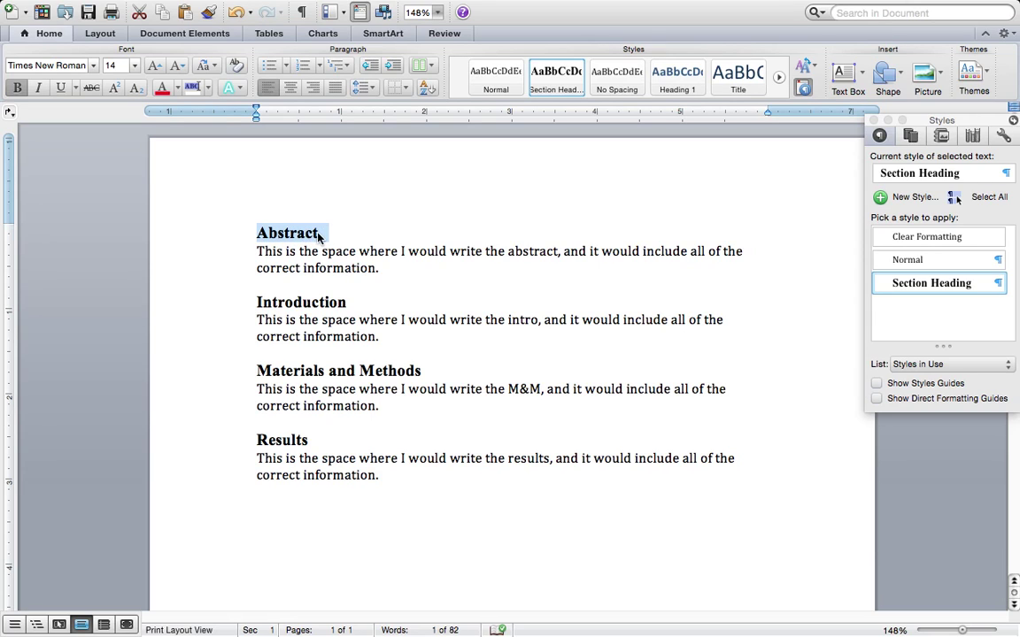
left_click(177, 88)
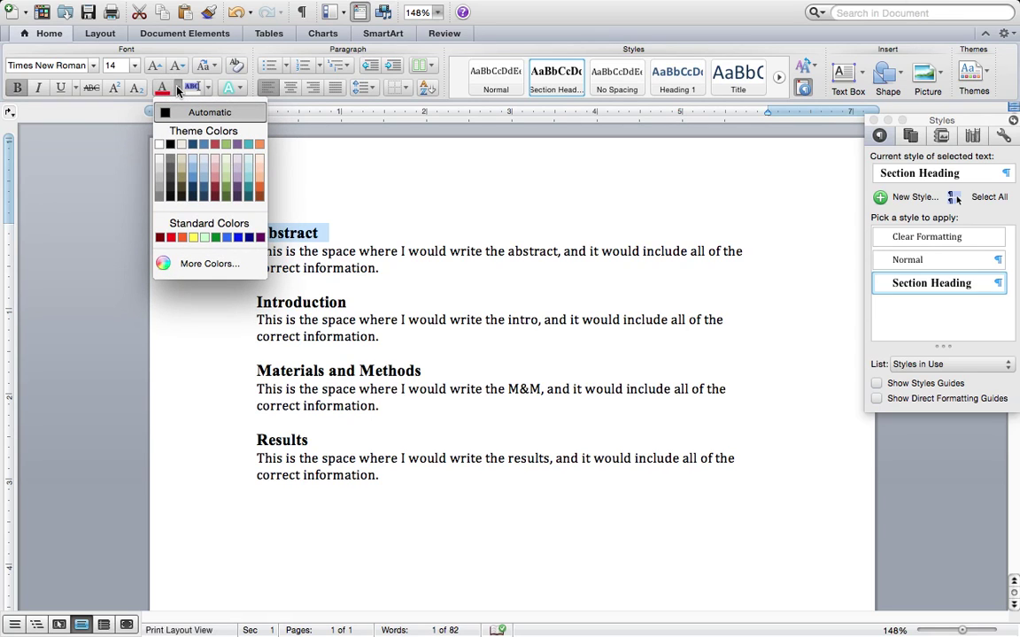
left_click(188, 184)
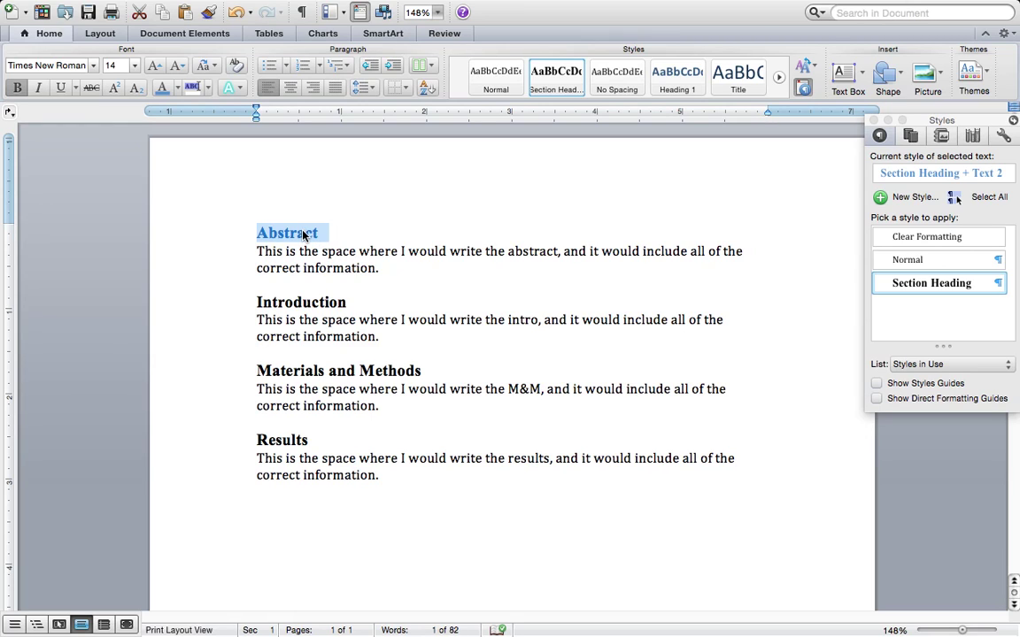
left_click(354, 236)
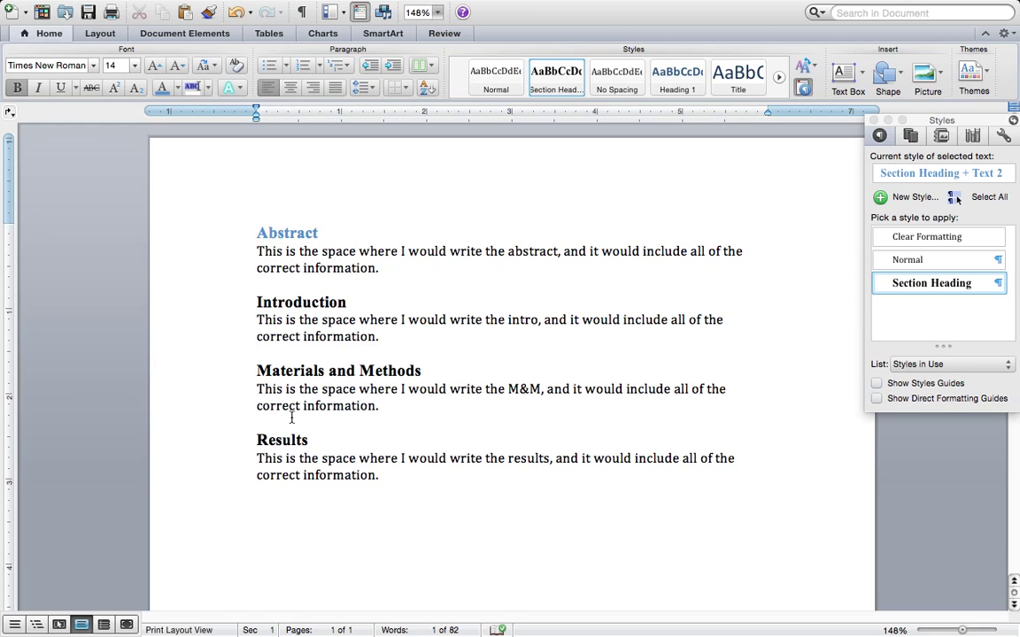
left_click_drag(256, 233, 318, 232)
left_click_drag(256, 302, 345, 303)
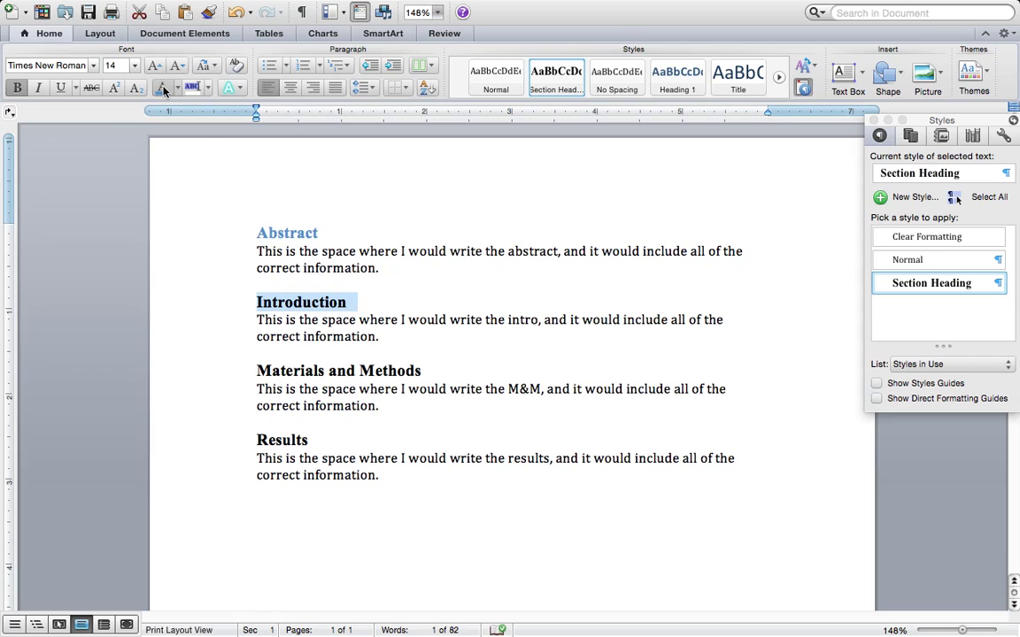
left_click(297, 233)
left_click_drag(258, 232, 318, 232)
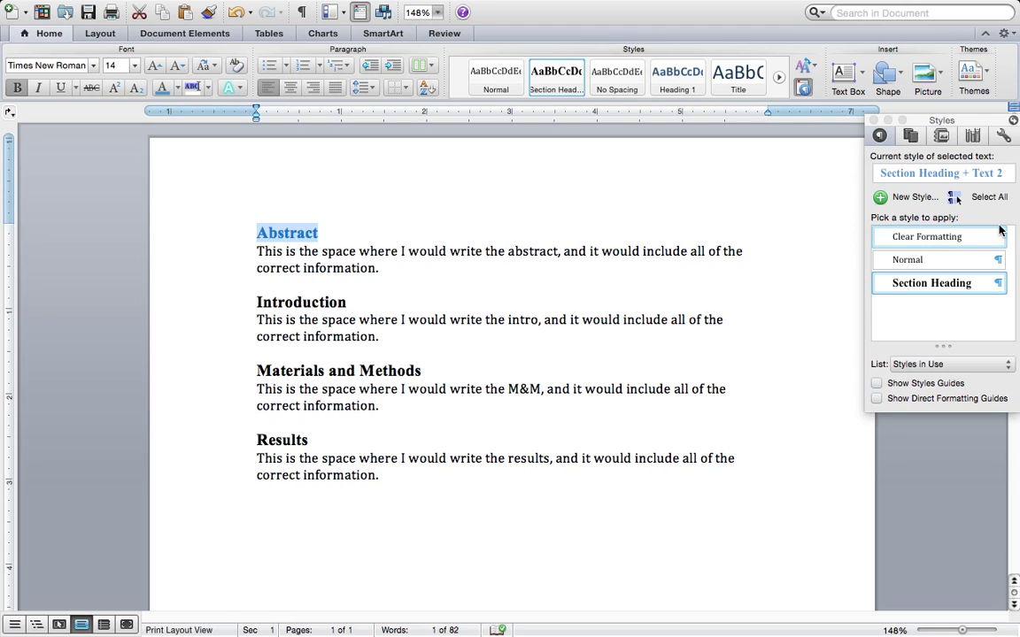
left_click(998, 283)
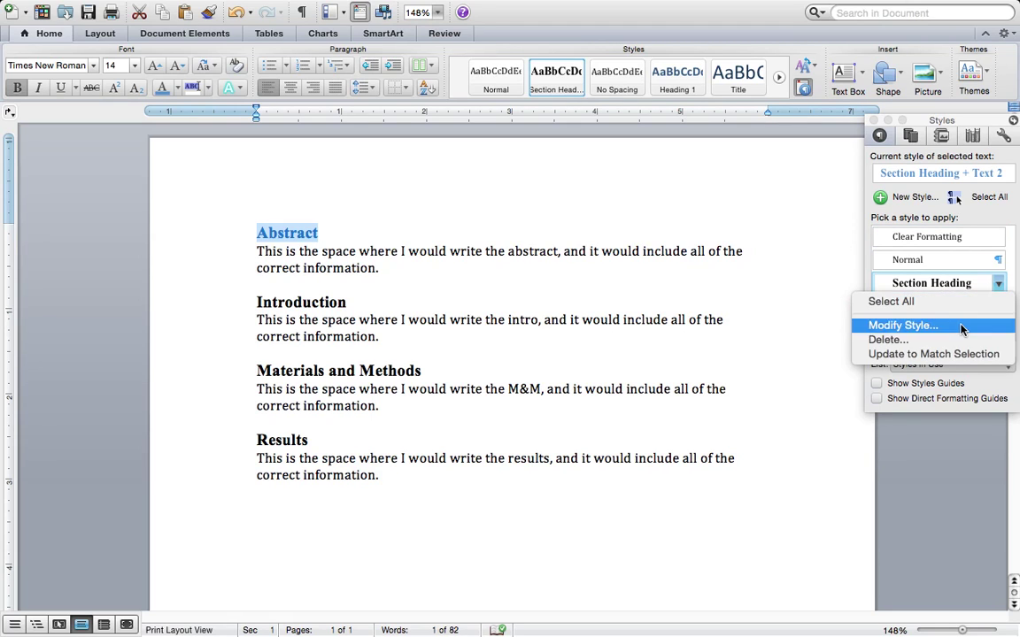
left_click(962, 354)
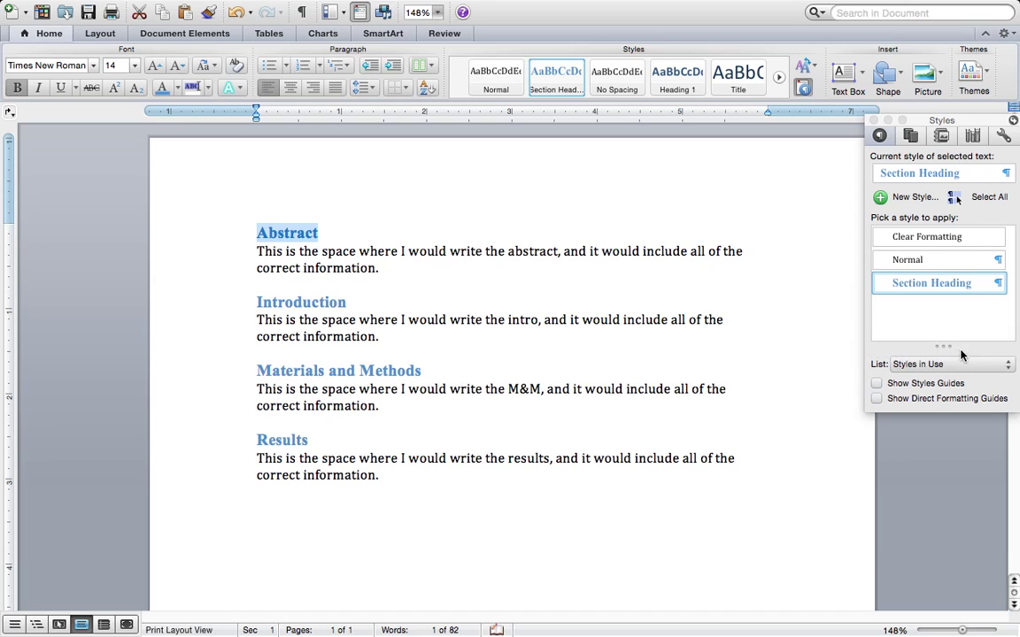
double_click(390, 370)
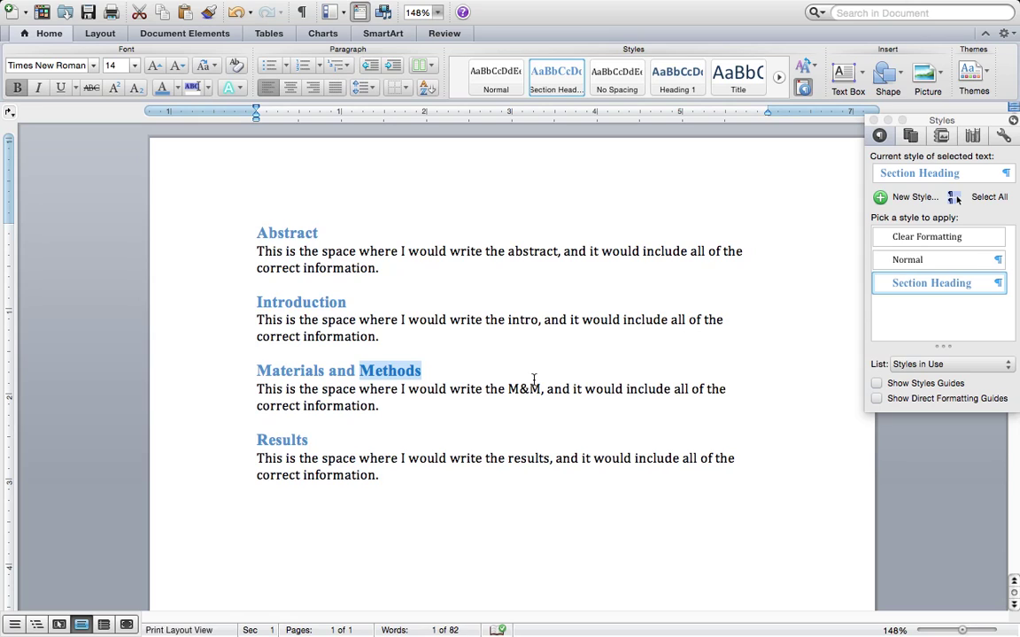
key("super+z")
key("super+z")
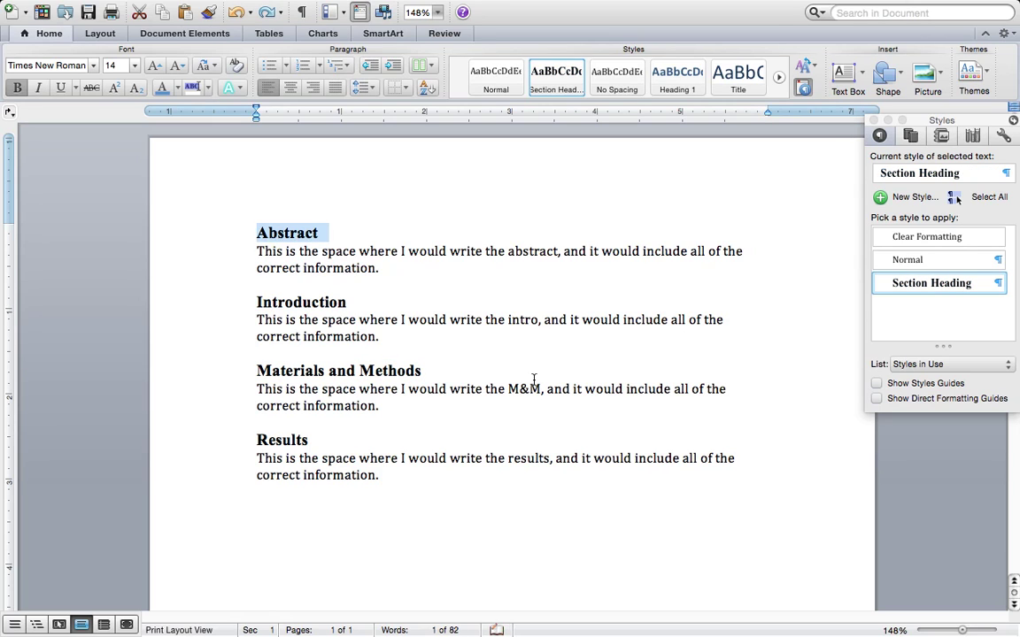
left_click(286, 232)
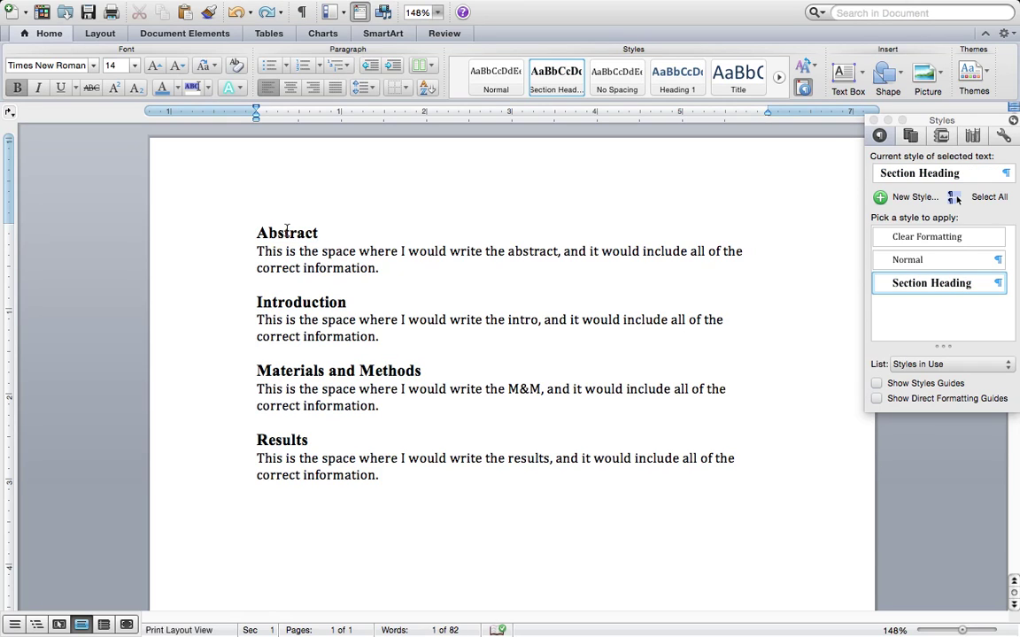
- Give the abstract placeholder sentence Times New Roman and 2.0 line spacing
left_click_drag(252, 250, 376, 267)
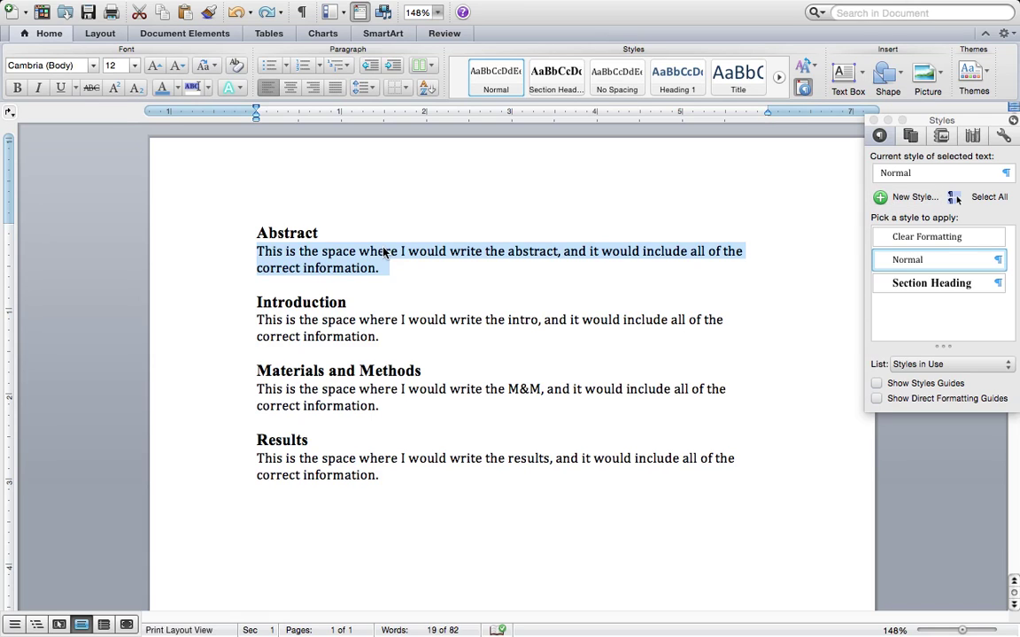
left_click(68, 64)
type("Time")
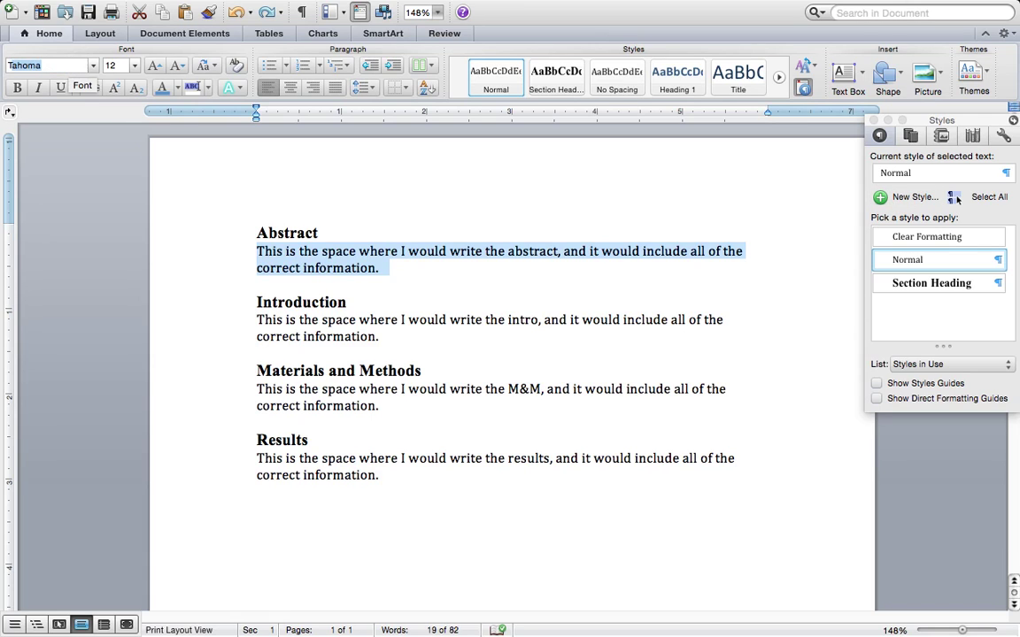
type("s New R")
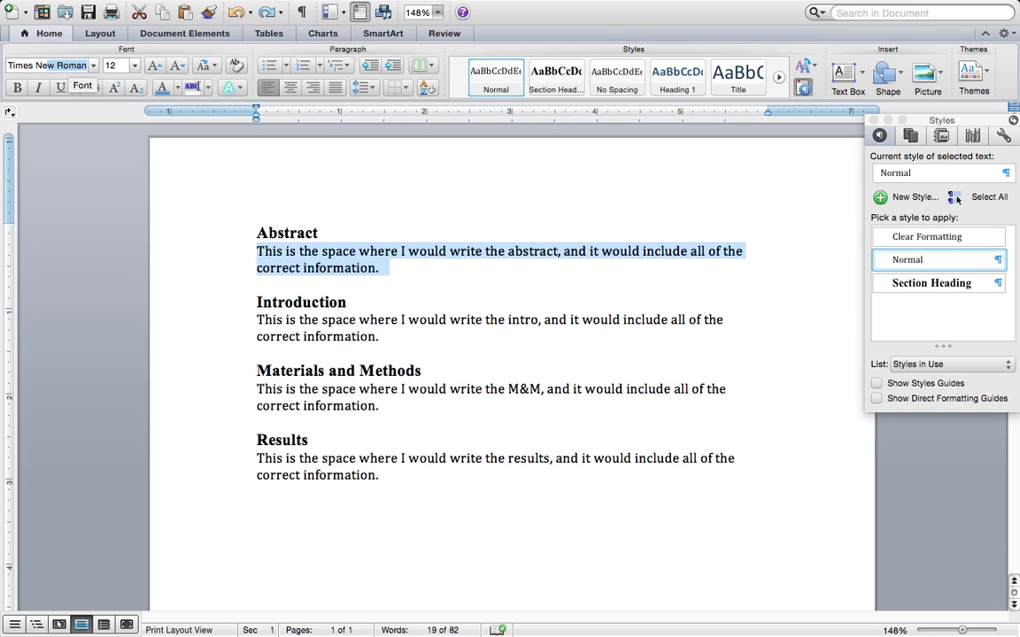
key("Tab")
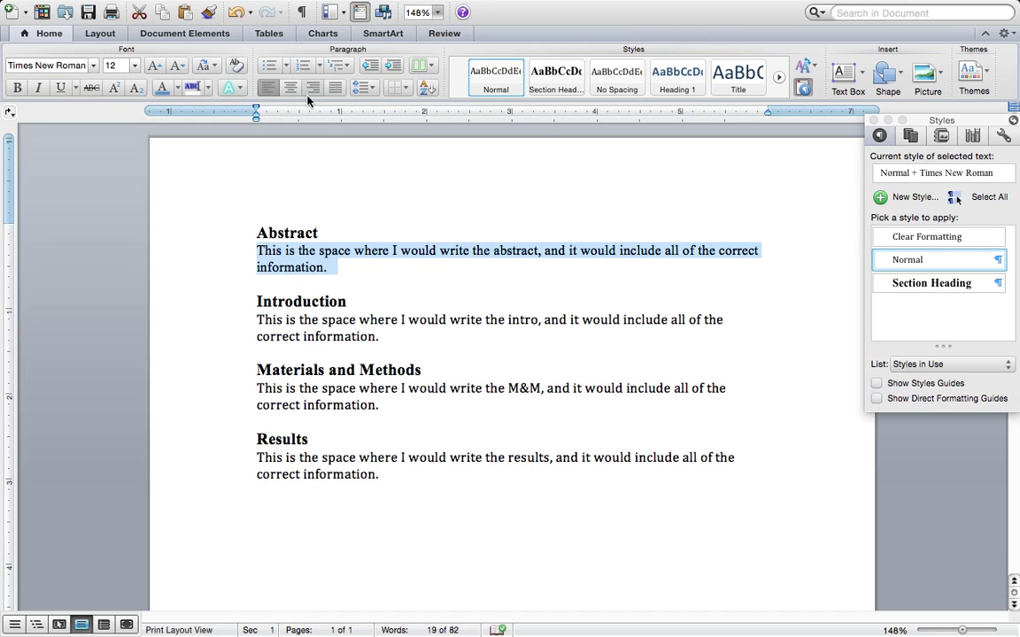
left_click(362, 86)
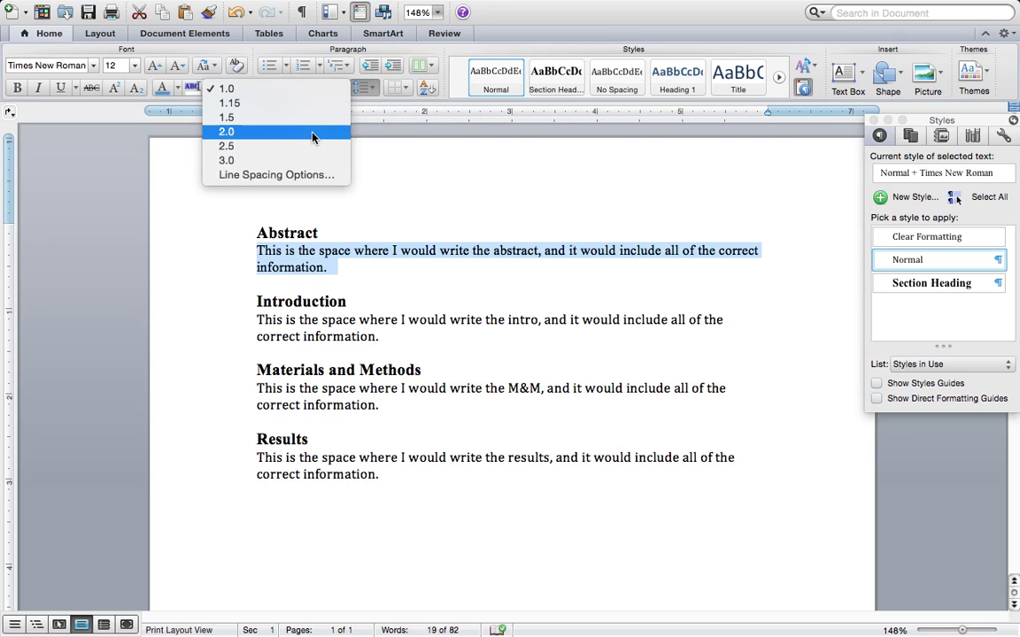
left_click(311, 133)
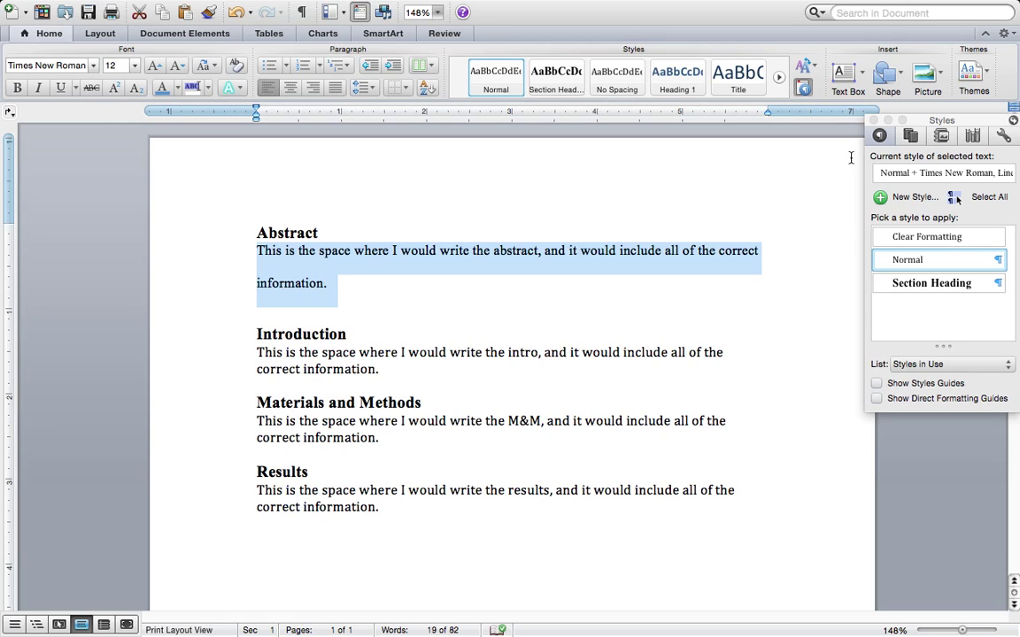
- Save the abstract text's formatting as a new style named 'Section Content'
left_click(909, 196)
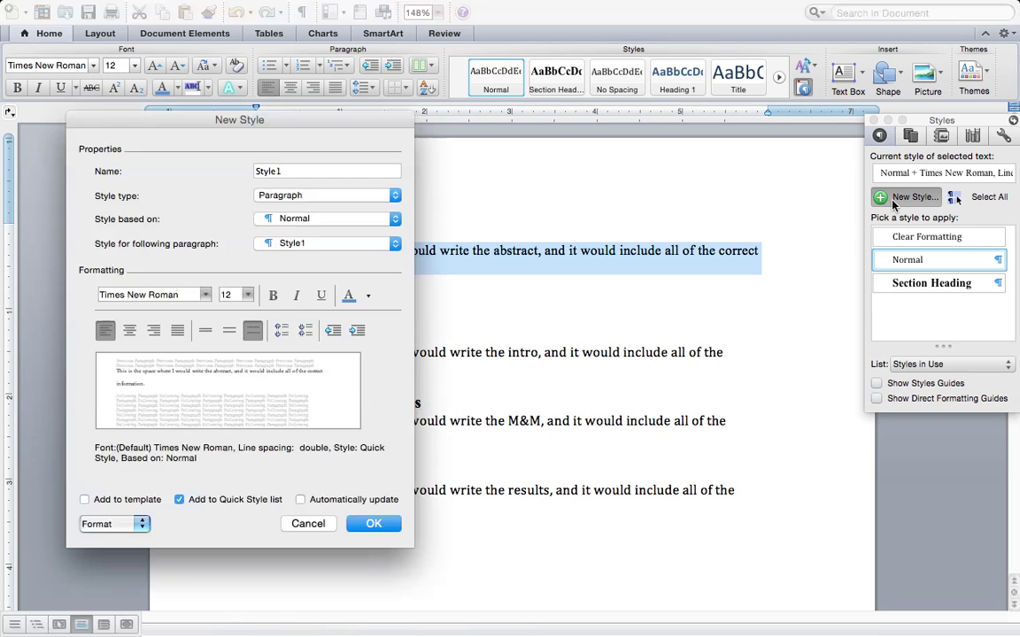
type("S")
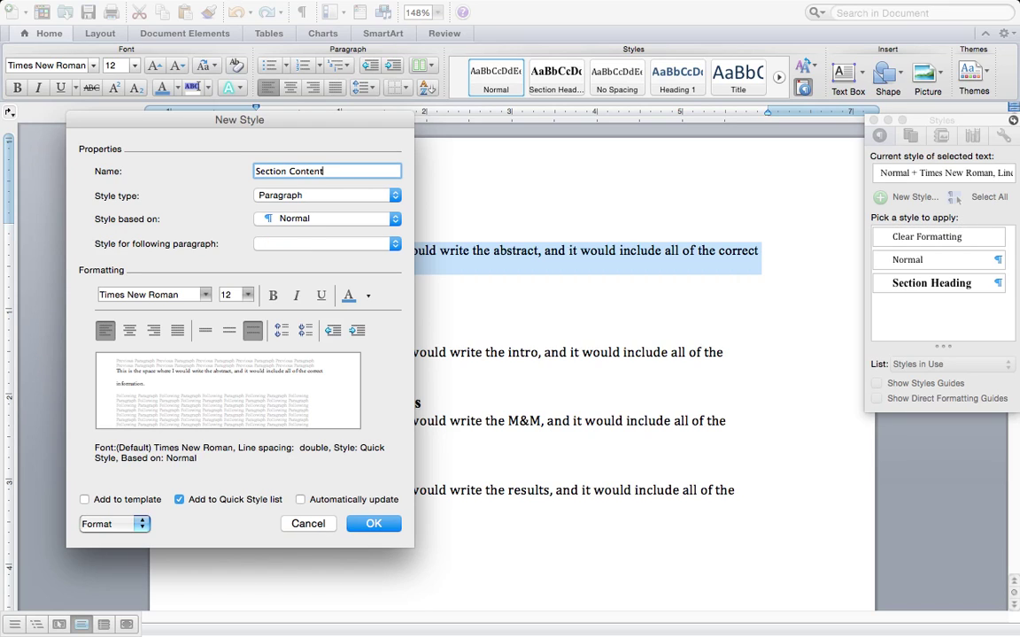
left_click(373, 524)
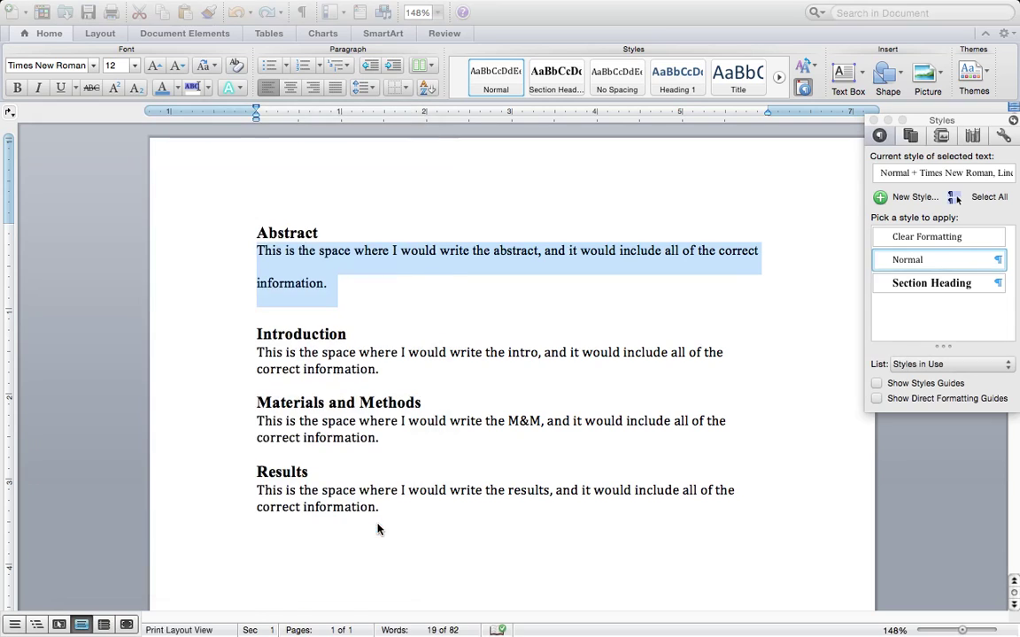
- Filter the style list to Recommended and apply Section Content to the Abstract paragraph
left_click(380, 371)
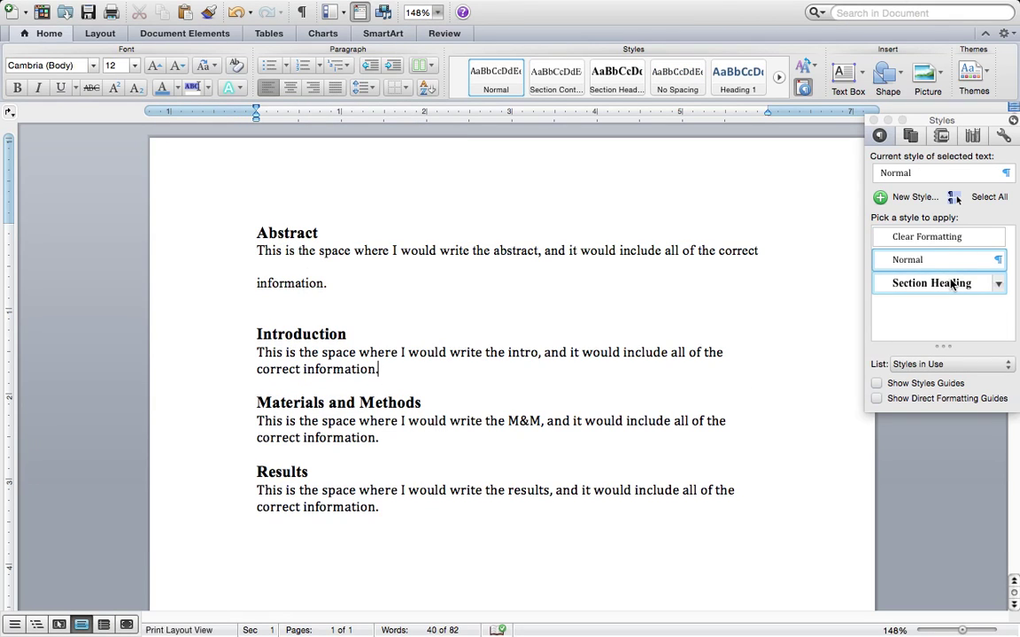
left_click(912, 365)
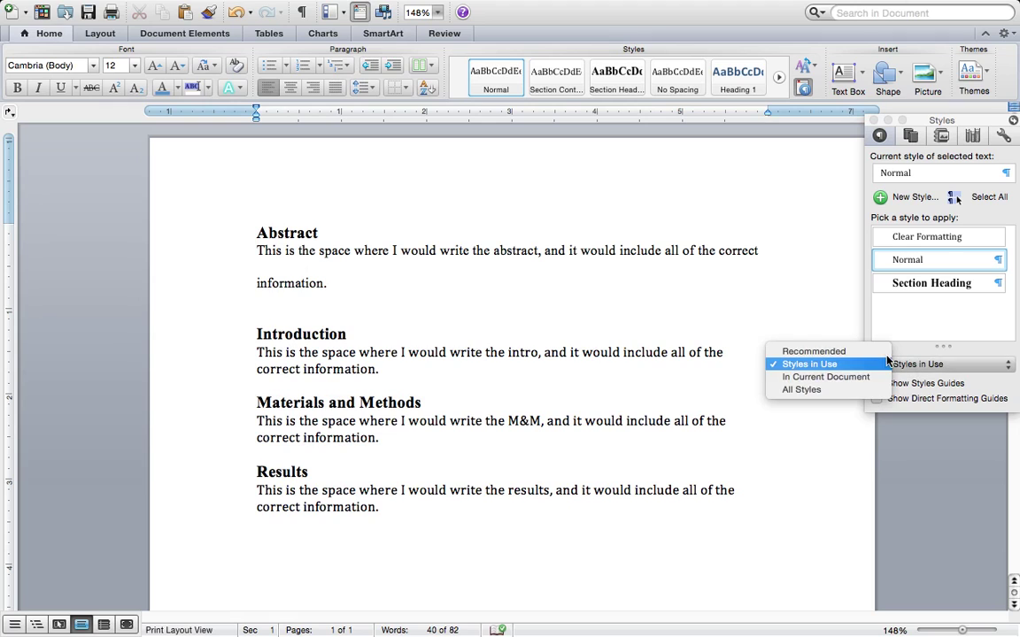
left_click(404, 290)
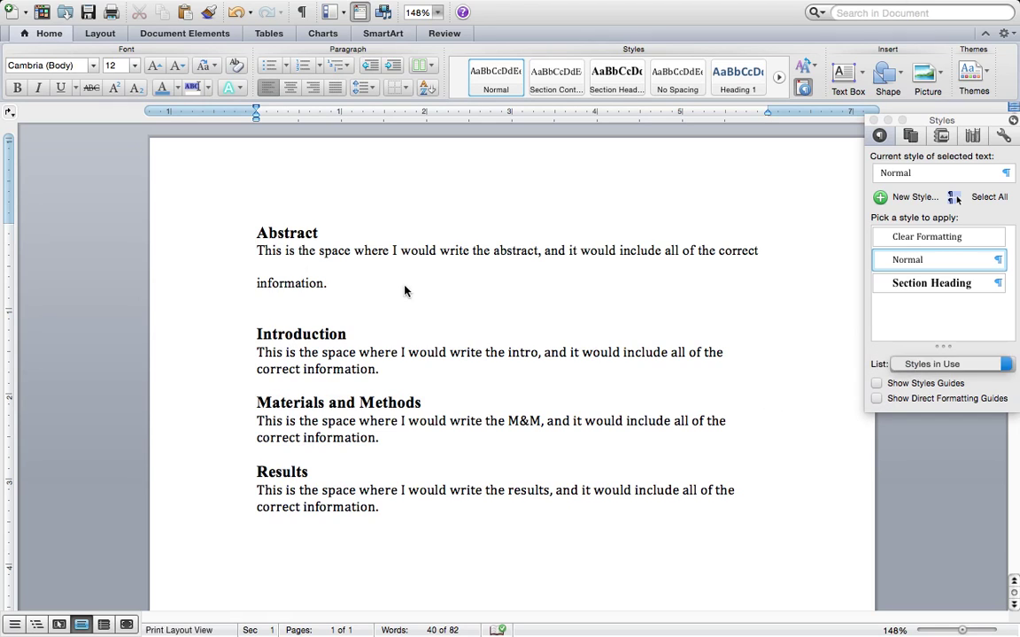
triple_click(329, 283)
left_click(903, 363)
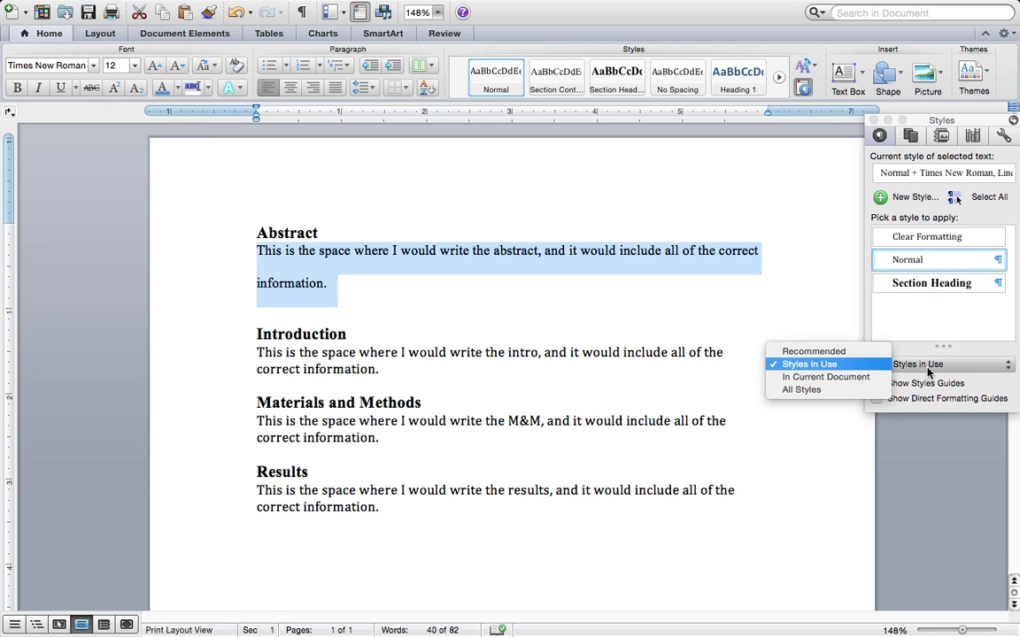
left_click(872, 352)
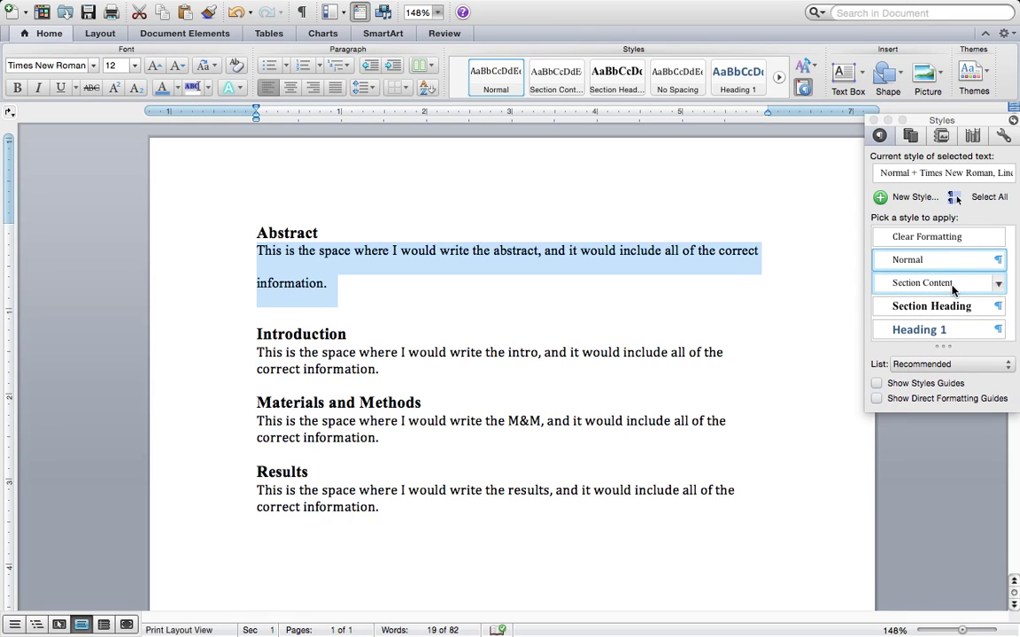
left_click(953, 289)
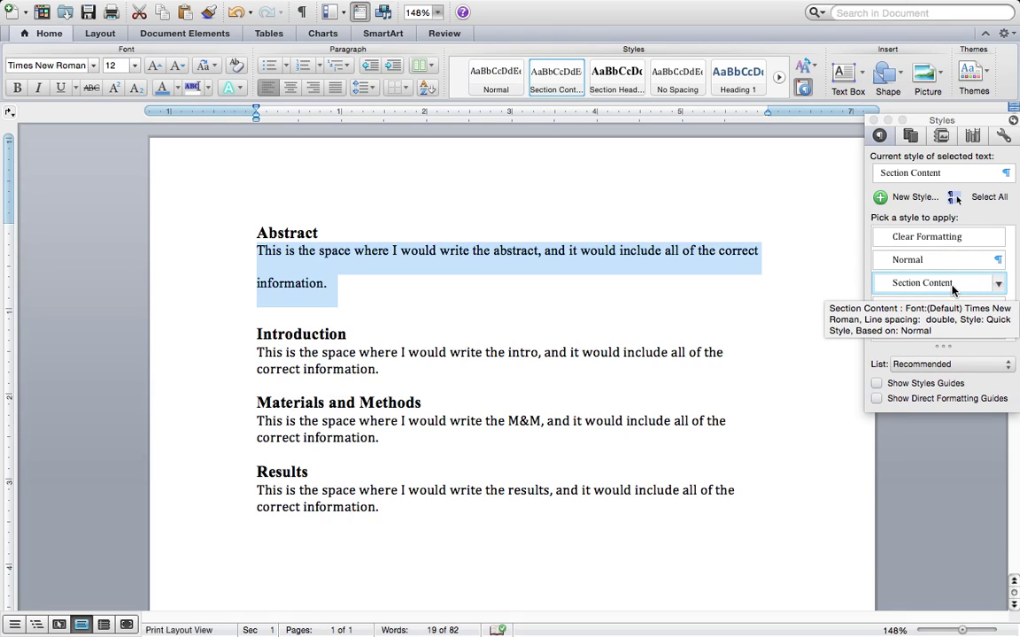
- Try the In use and All style-list filters, then return the list to Recommended
left_click(892, 366)
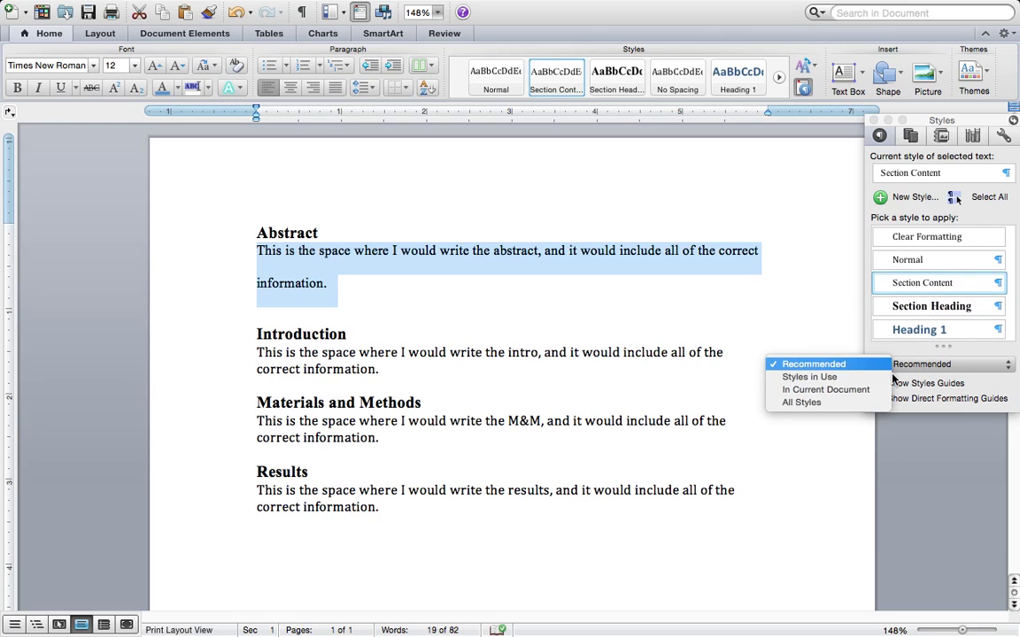
left_click(859, 378)
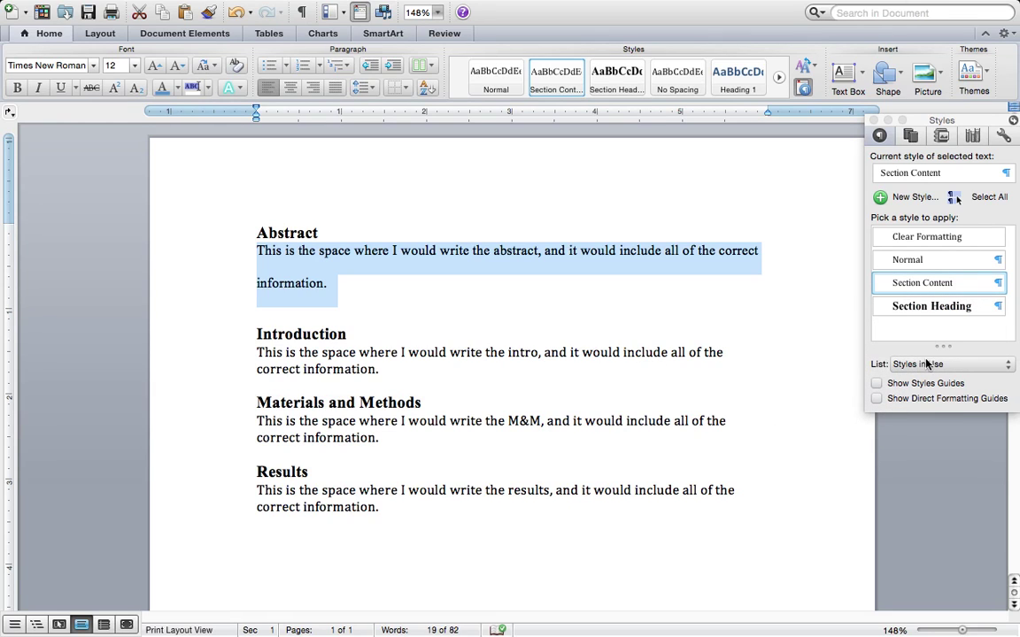
left_click(382, 370)
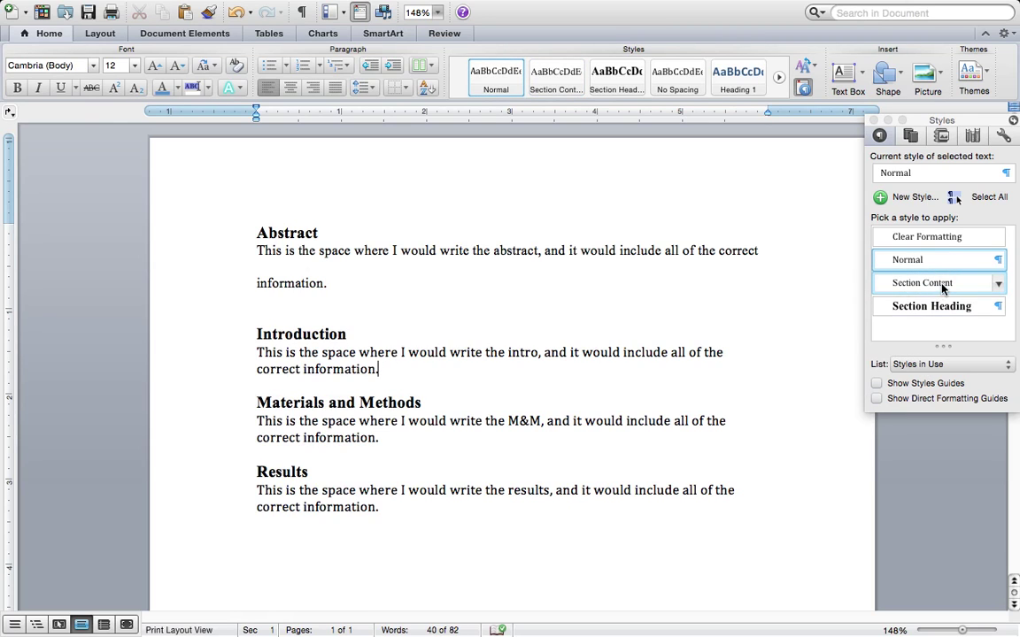
left_click(934, 365)
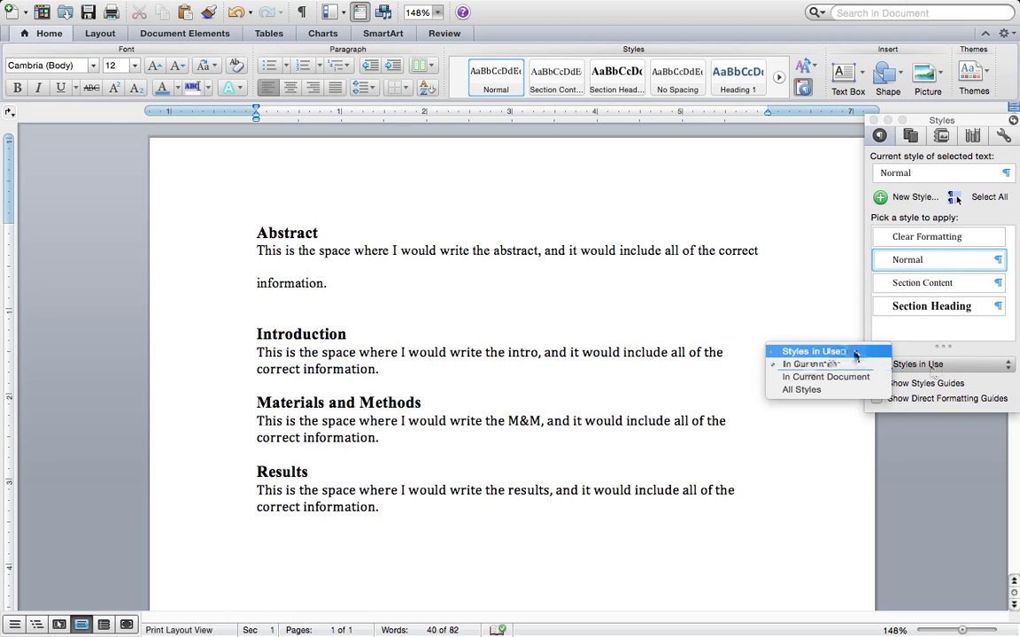
left_click(852, 354)
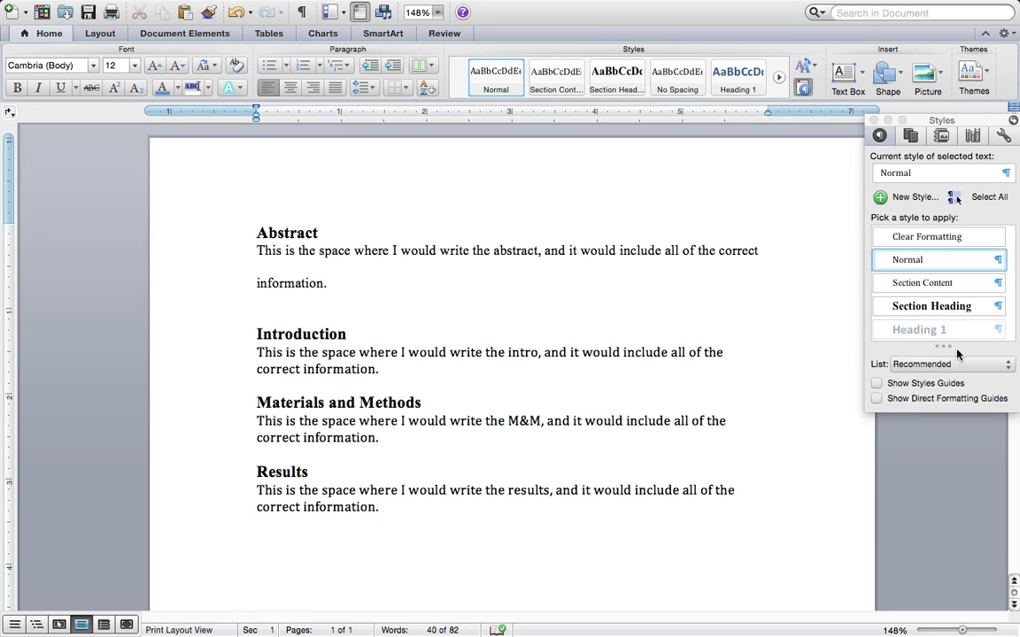
left_click(963, 363)
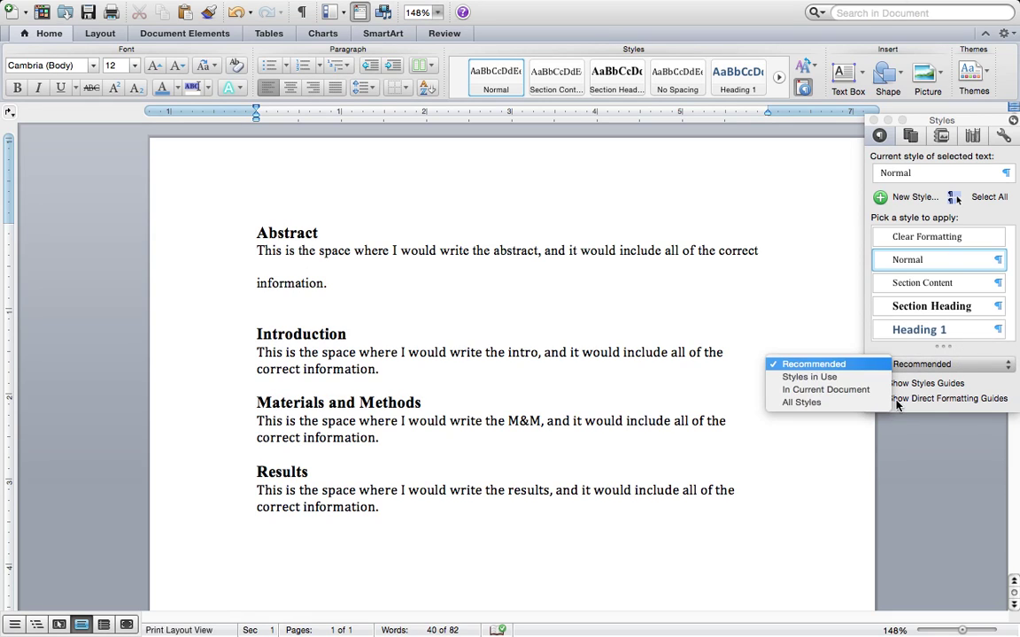
left_click(849, 402)
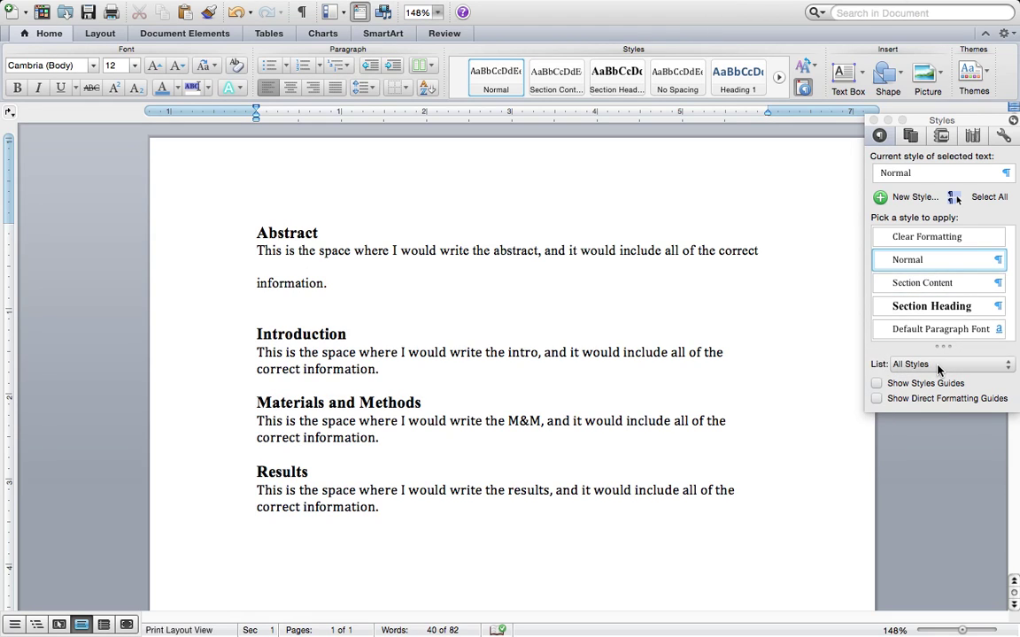
left_click(938, 363)
left_click(853, 325)
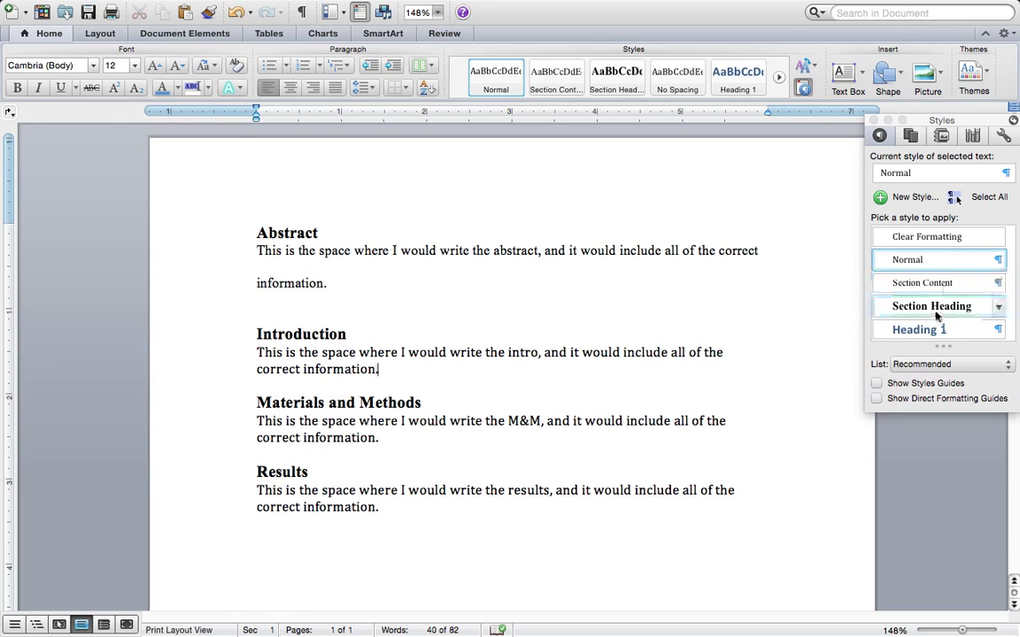
scroll(944, 292, "down", 3)
scroll(940, 289, "up", 3)
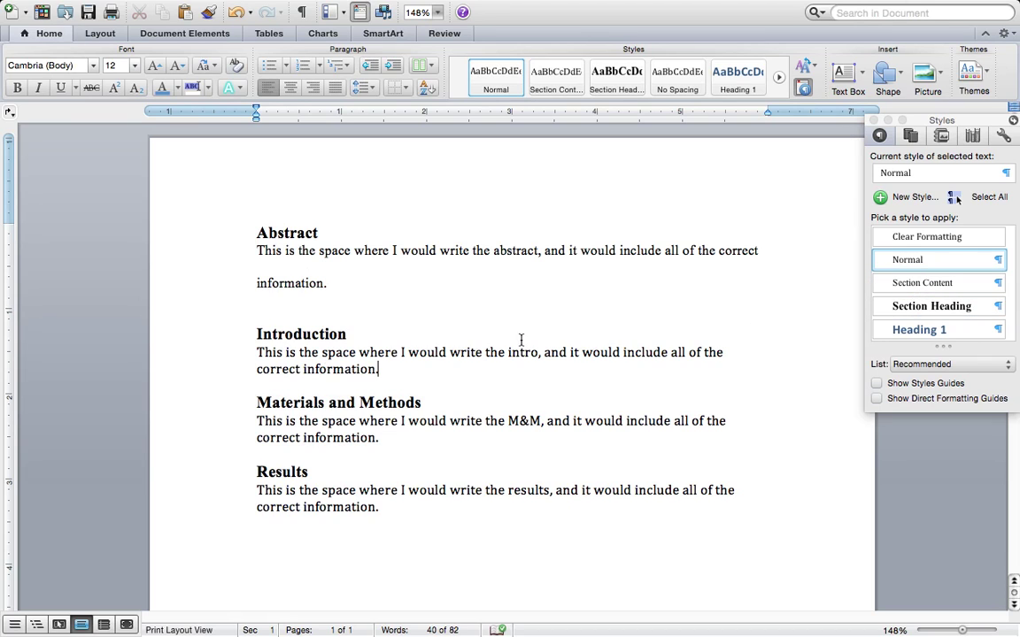
- Apply Section Content to the Introduction, Materials and Methods, and Results paragraphs
left_click(930, 283)
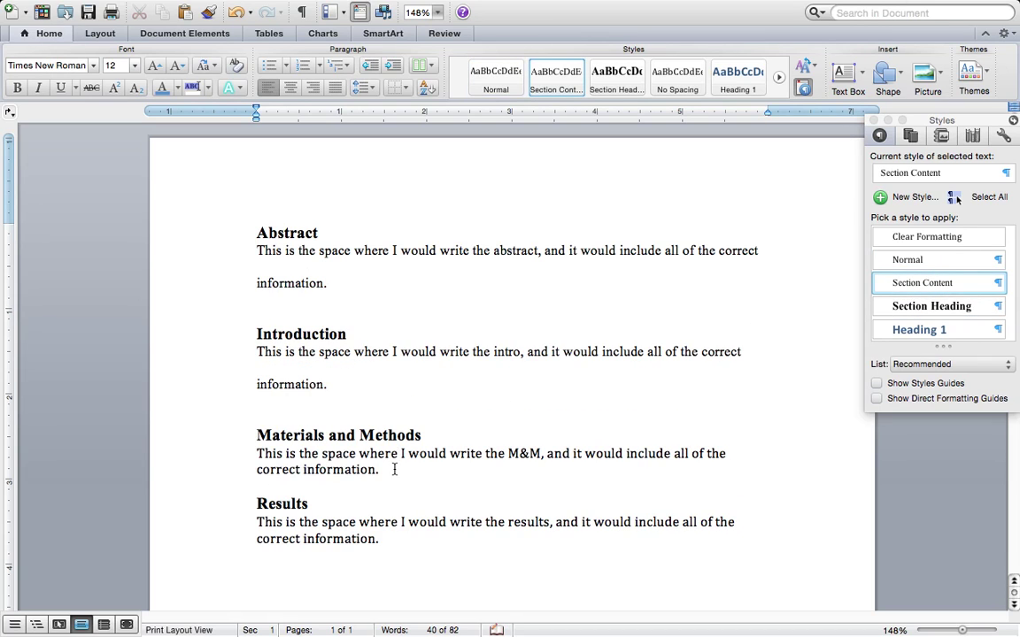
left_click(394, 470)
left_click(920, 283)
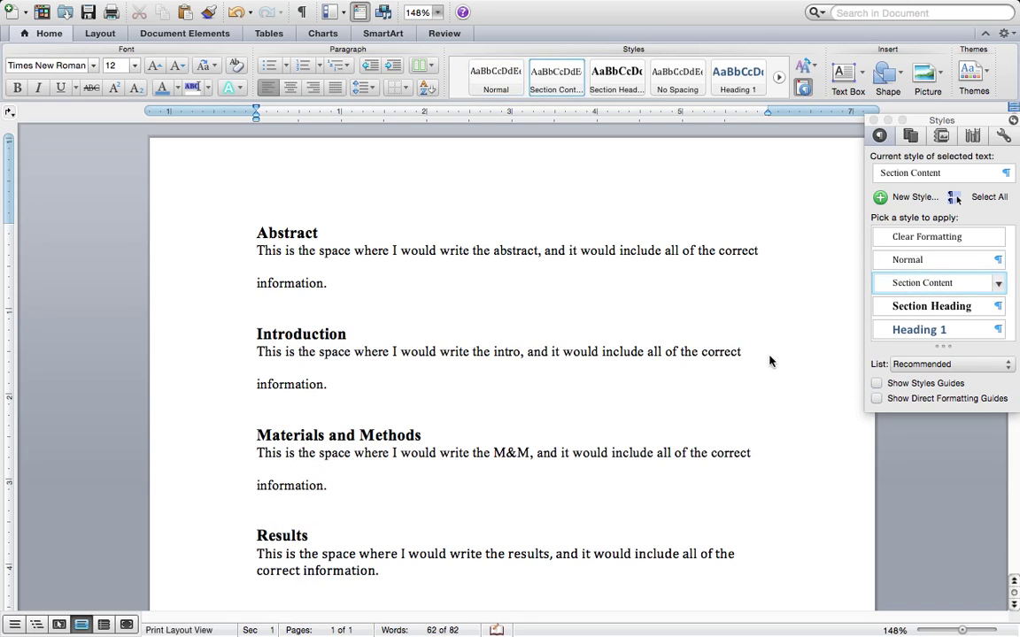
left_click(380, 570)
left_click(974, 283)
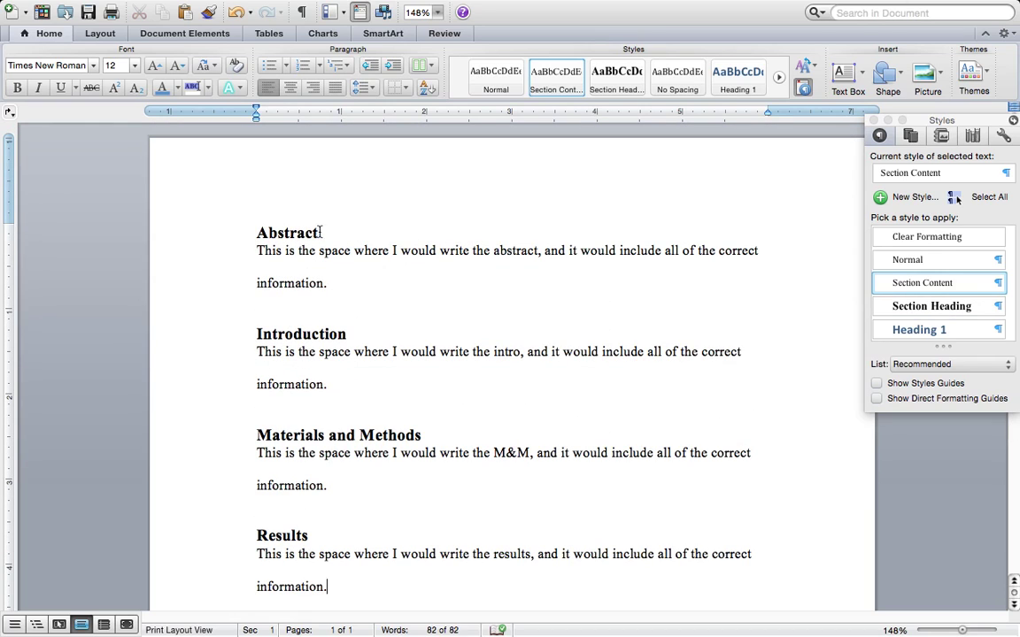
- Select the Abstract heading, look at the Section Content style's options, then clear the selection
left_click_drag(322, 232, 327, 277)
left_click(255, 249)
mouse_move(256, 231)
left_mouse_down()
mouse_move(326, 242)
mouse_move(294, 266)
mouse_move(252, 246)
left_mouse_up()
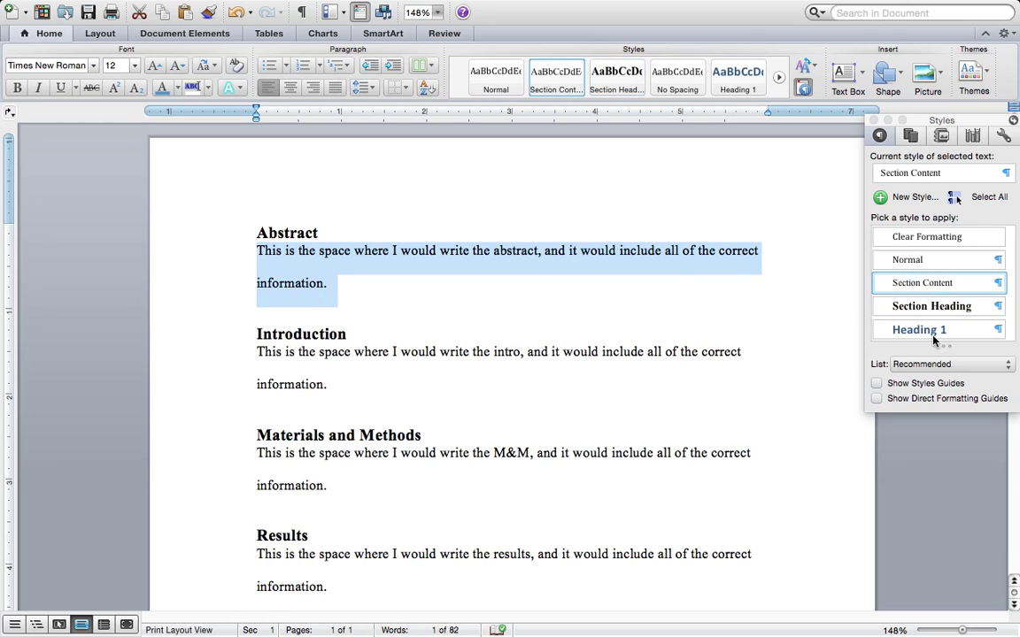
left_click(998, 283)
left_click(997, 285)
scroll(312, 356, "down", 5)
scroll(311, 356, "up", 5)
left_click(328, 283)
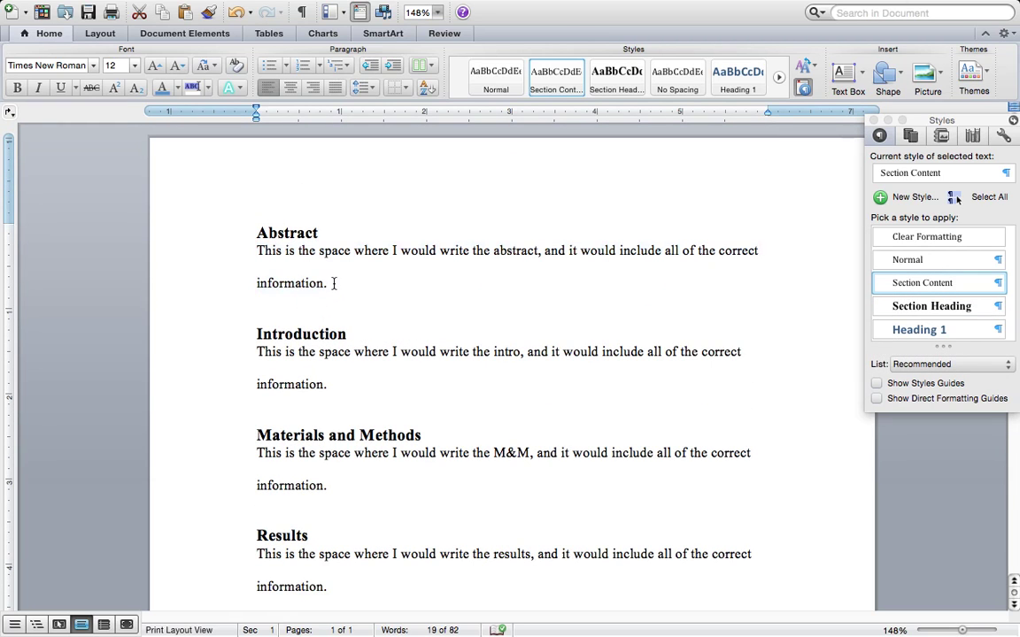
- Select the whole Abstract sentence to copy it
double_click(251, 257)
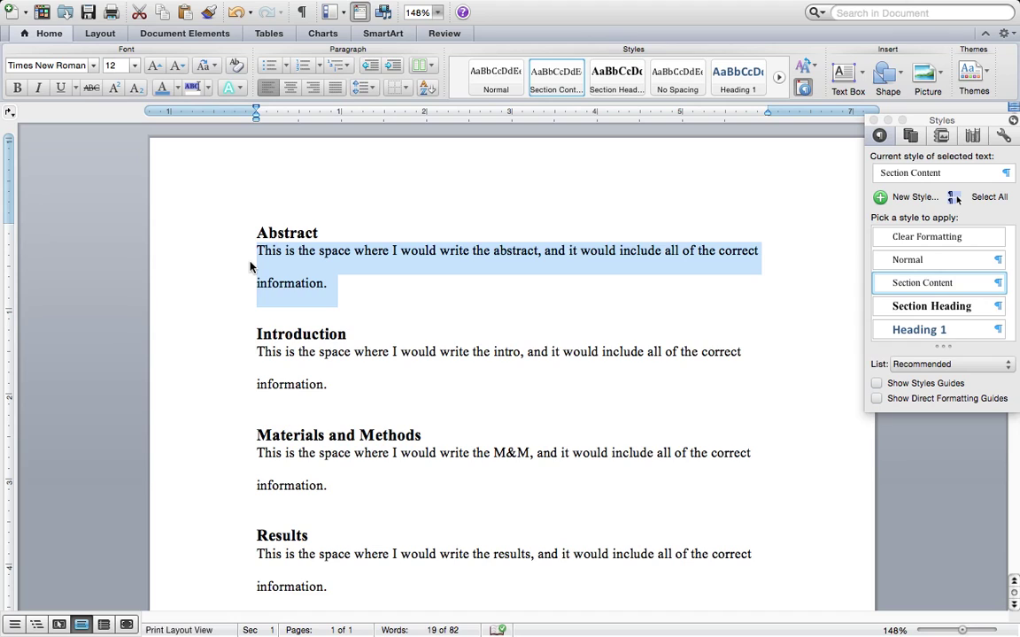
left_click(250, 266)
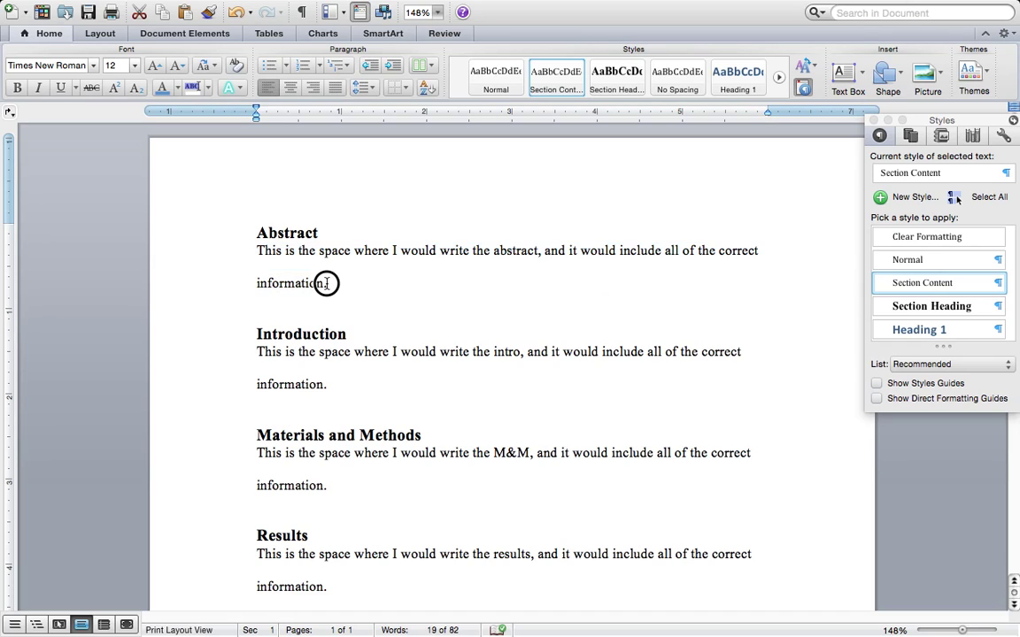
left_click_drag(327, 283, 251, 264)
left_click(256, 250)
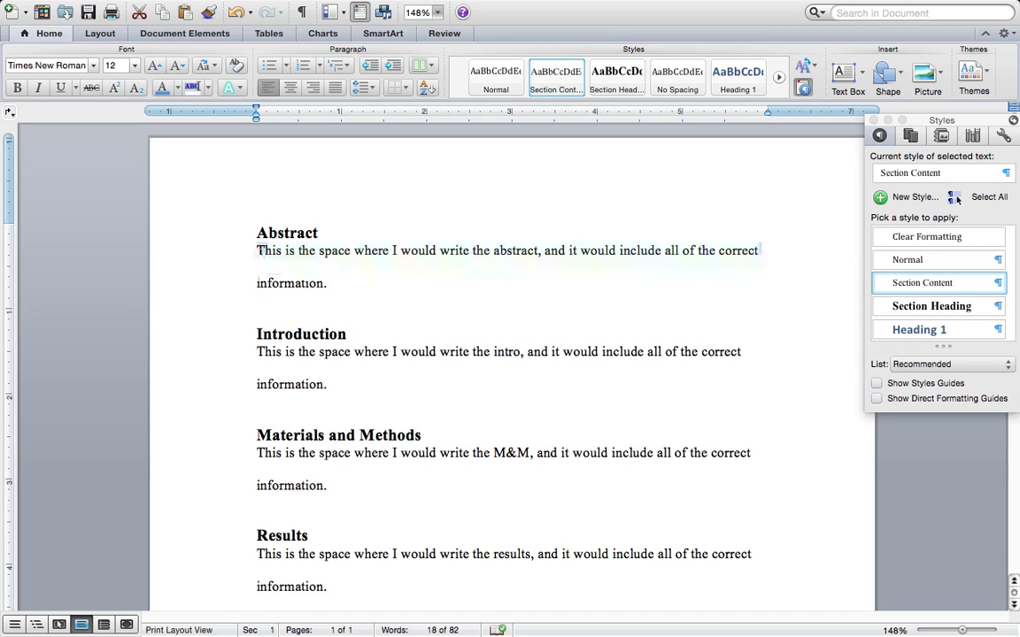
left_click(327, 283, "shift")
key("super+c")
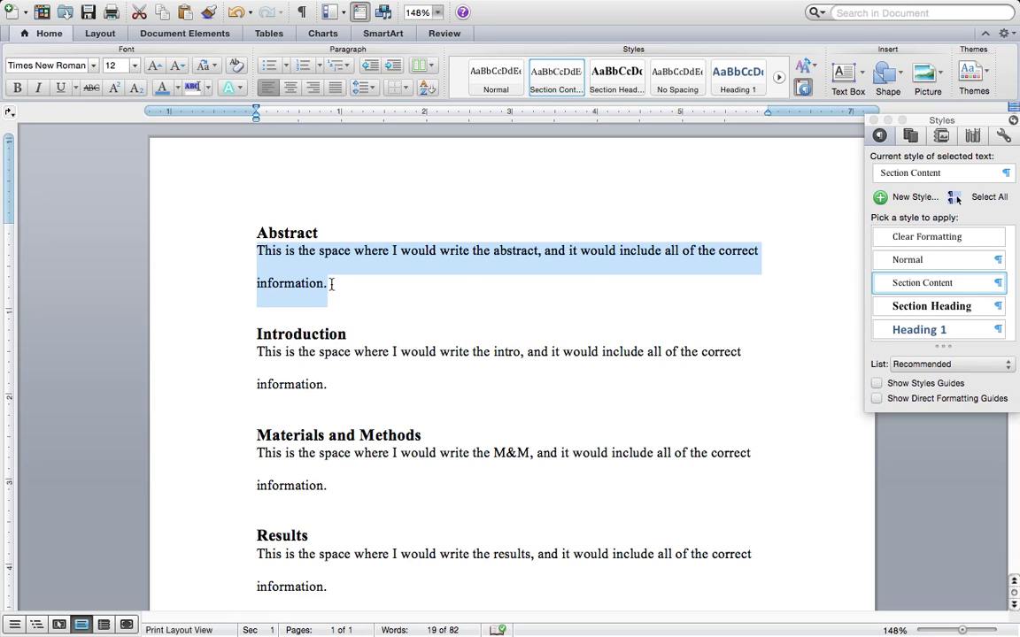
- Paste two more copies of the sentence at the end of the Abstract
left_click(334, 283)
key("super+v")
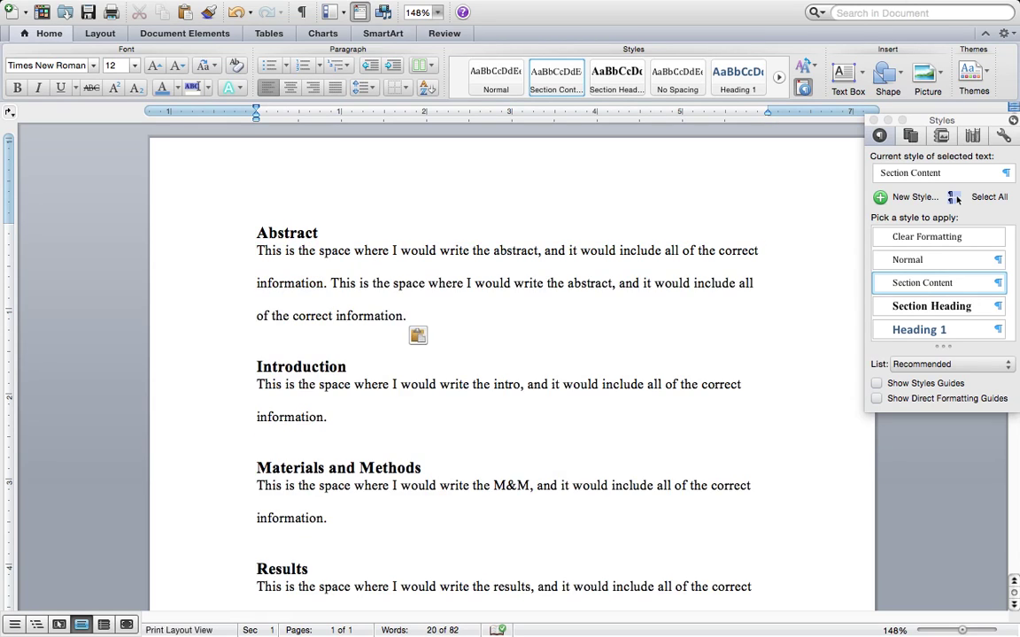
key("super+v")
key("super+v")
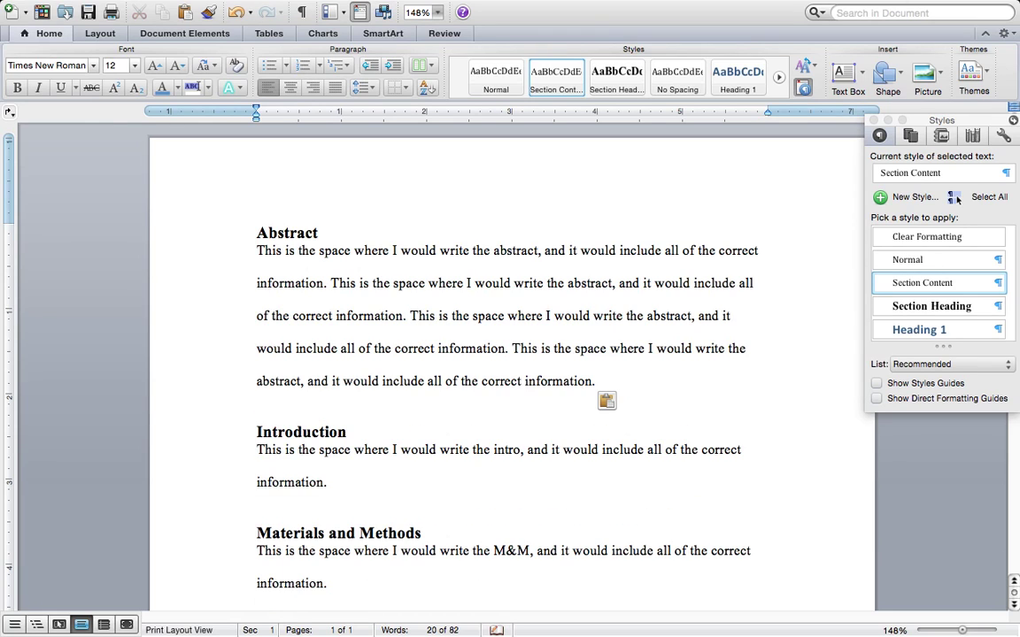
left_click(597, 376)
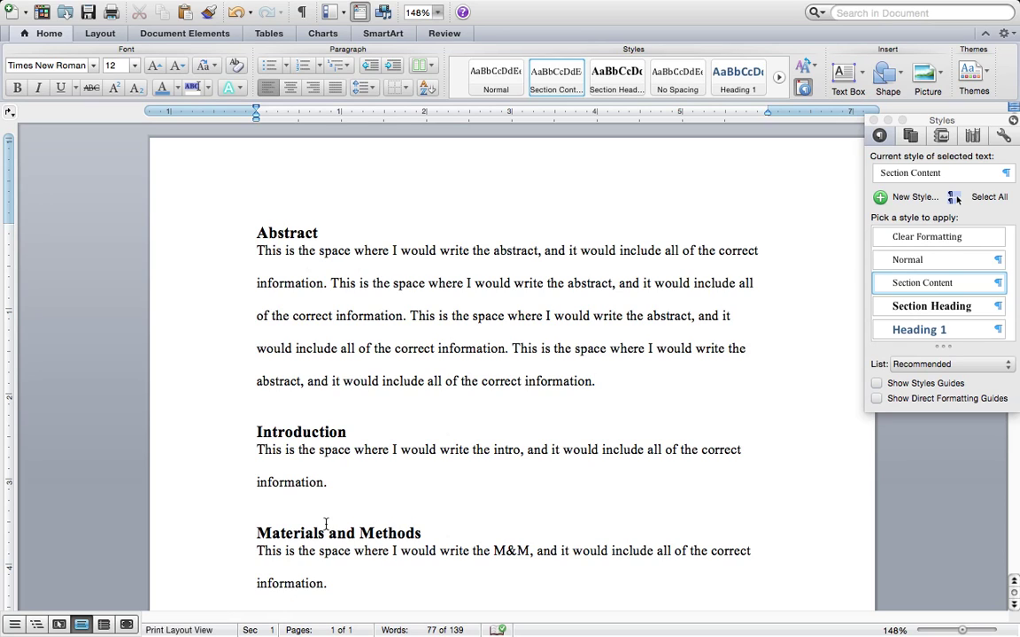
left_click(253, 433)
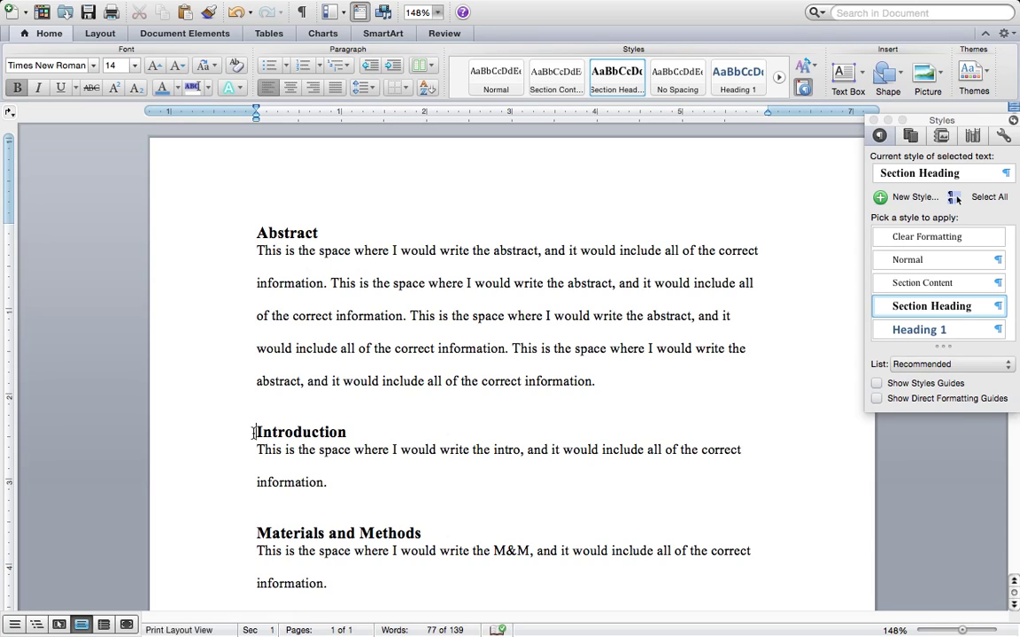
- Add six blank lines above the Introduction heading so it moves to the top of page 2
key("Return")
key("Return")
key("Return")
key("Return")
key("Return")
key("Return")
key("Return")
key("Return")
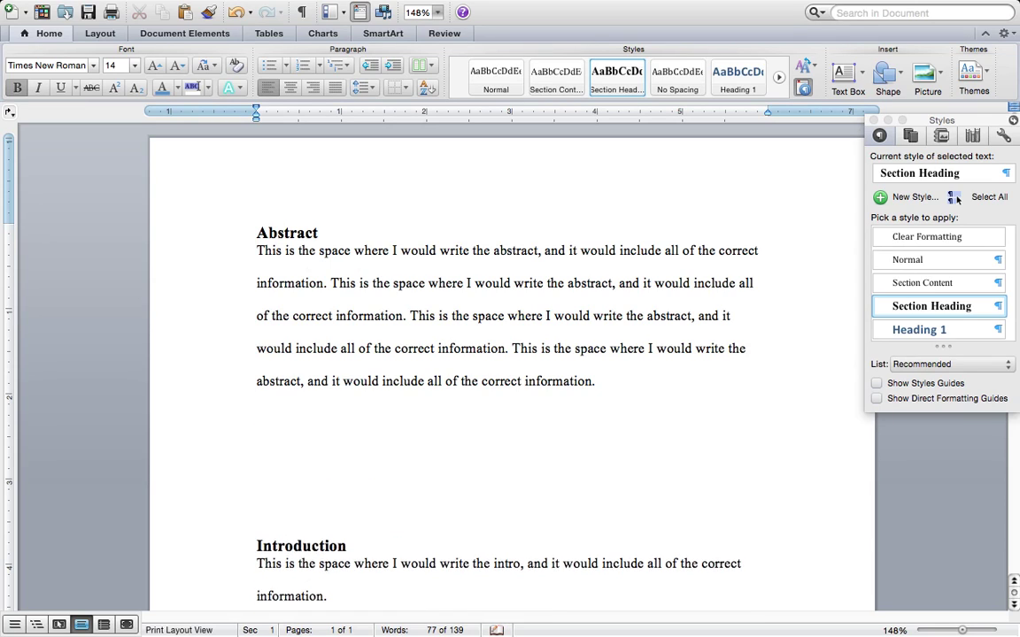
key("Return")
key("Return")
key("Return")
key("Return")
key("Return")
key("Return")
key("Return")
key("Return")
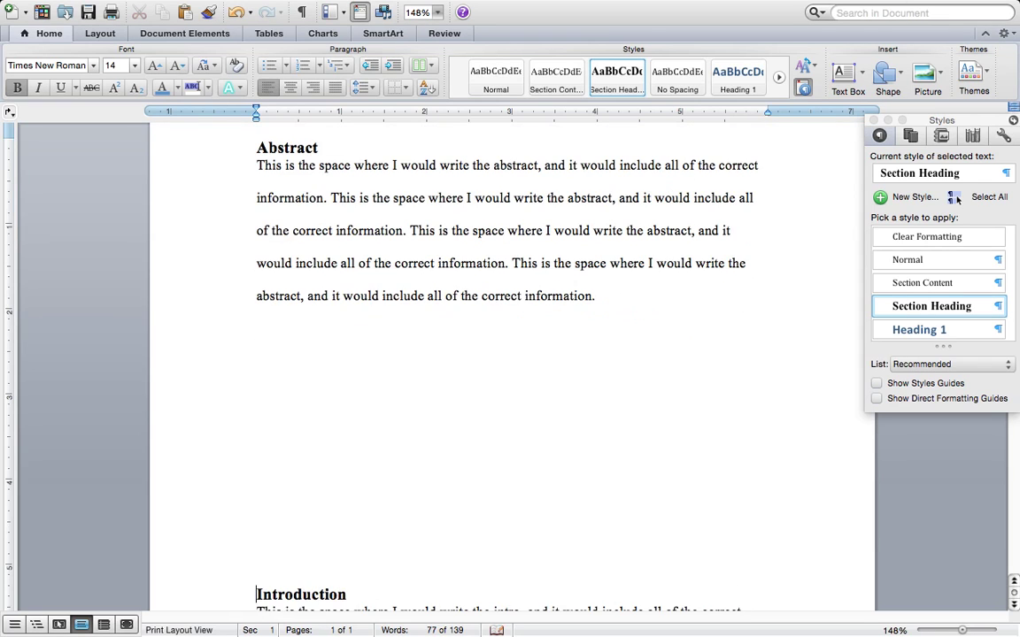
key("Return")
key("Return")
key("Return")
key("Return")
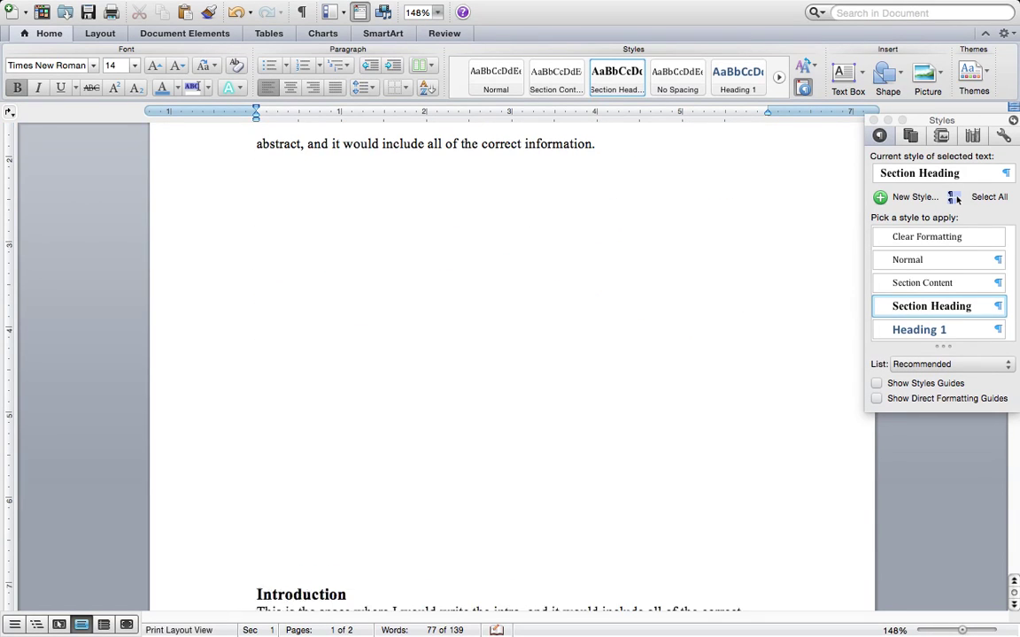
key("Return")
key("Return")
key("Return")
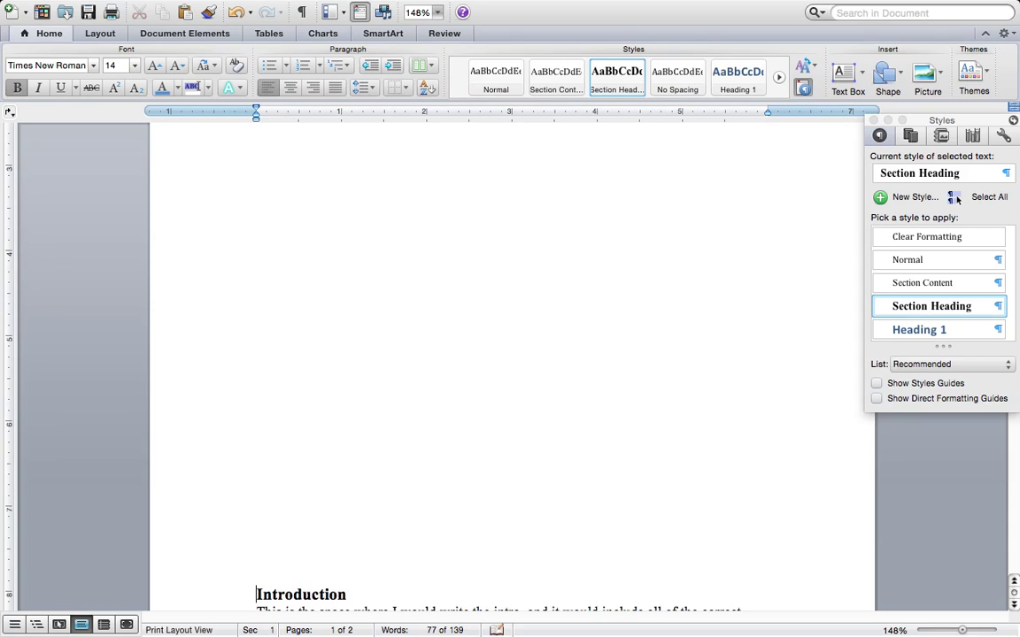
key("Return")
key("Return")
key("Return")
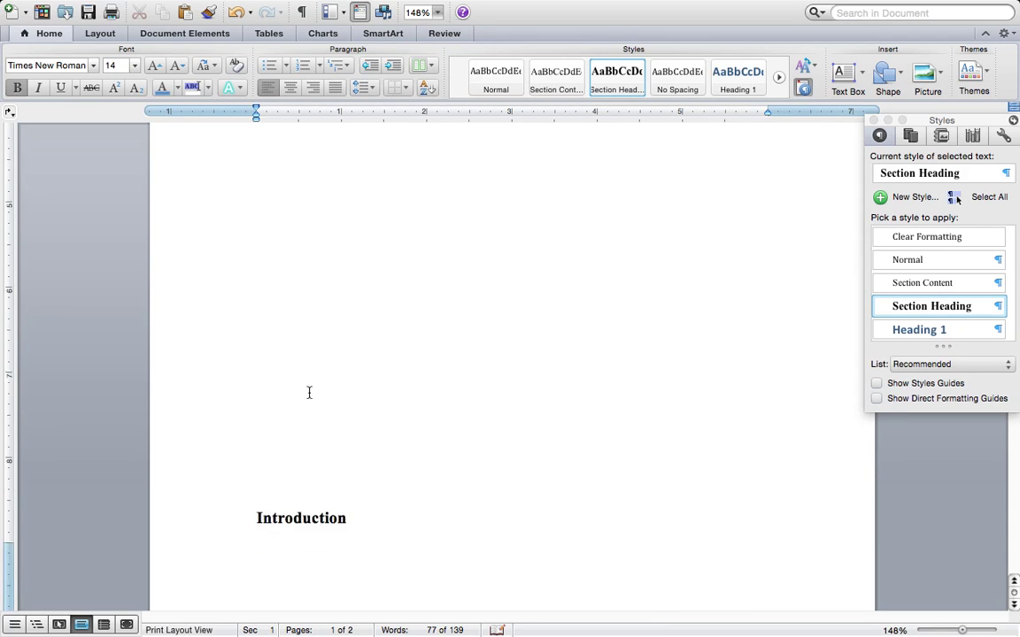
scroll(309, 392, "down", 4)
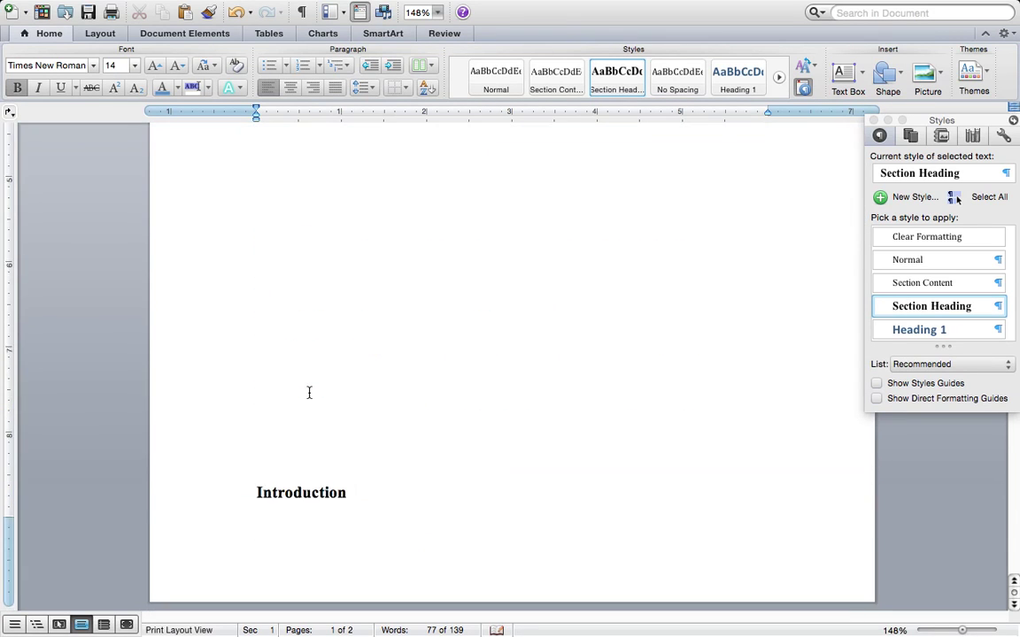
scroll(309, 392, "down", 12)
scroll(310, 394, "up", 15)
key("Return")
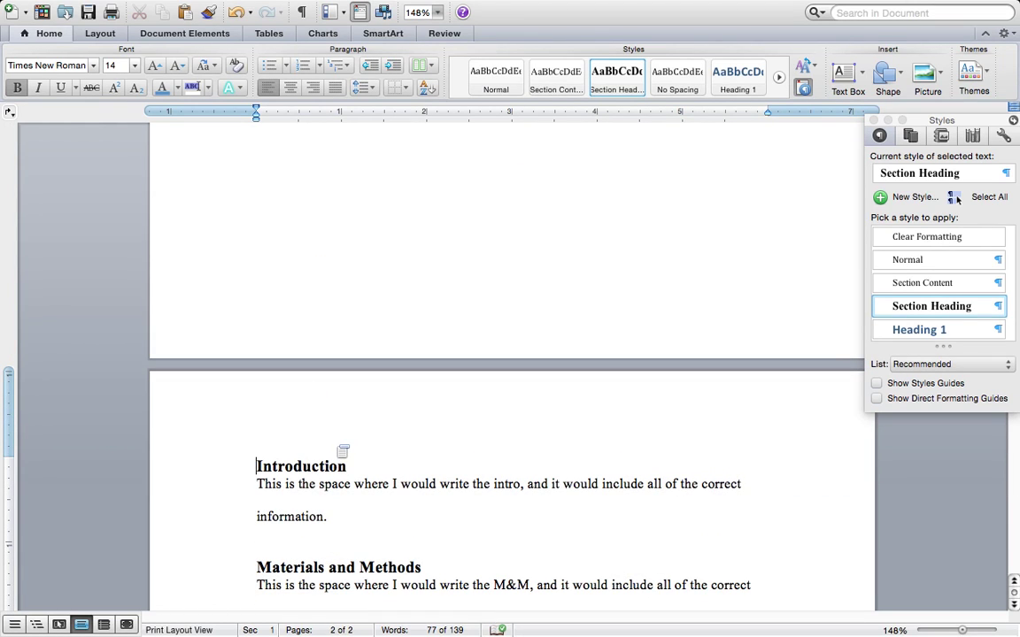
scroll(340, 398, "up", 10)
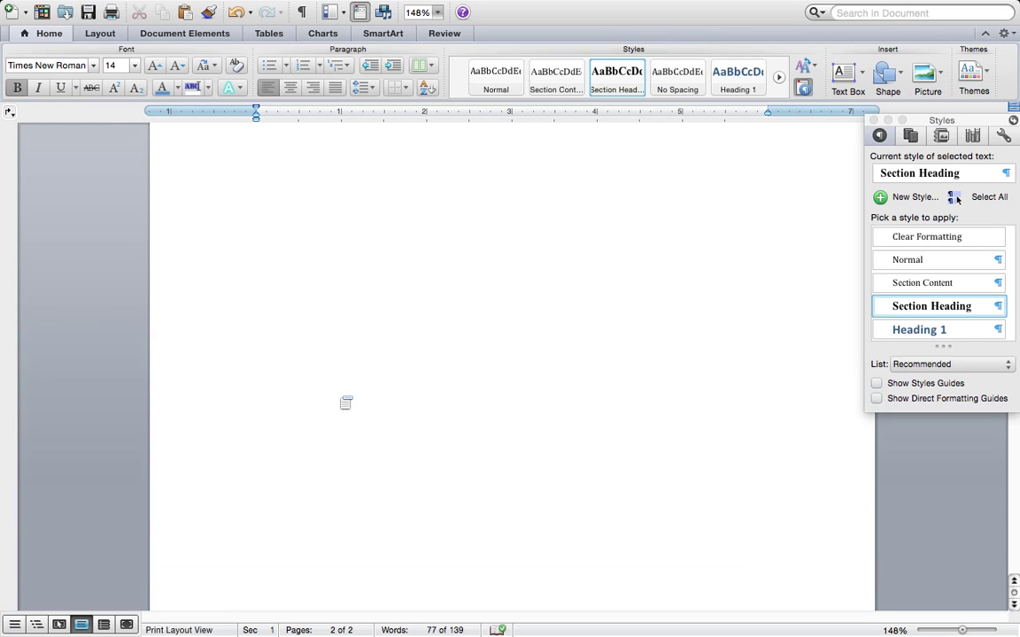
scroll(339, 390, "up", 5)
left_click(611, 381)
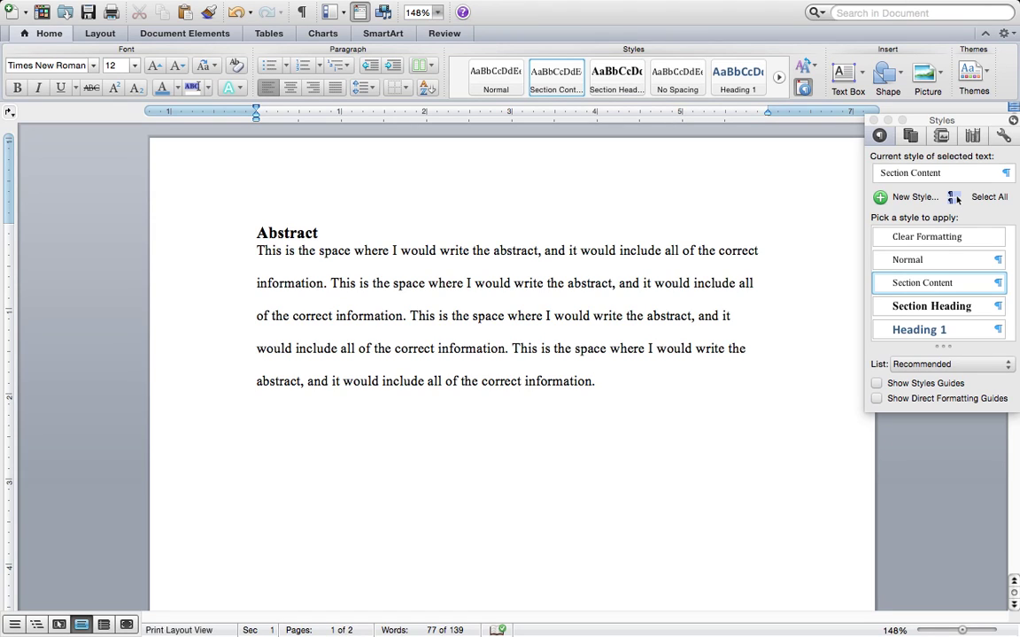
- Paste one more Abstract sentence, then delete the Abstract's last three sentences again
key("cmd+v")
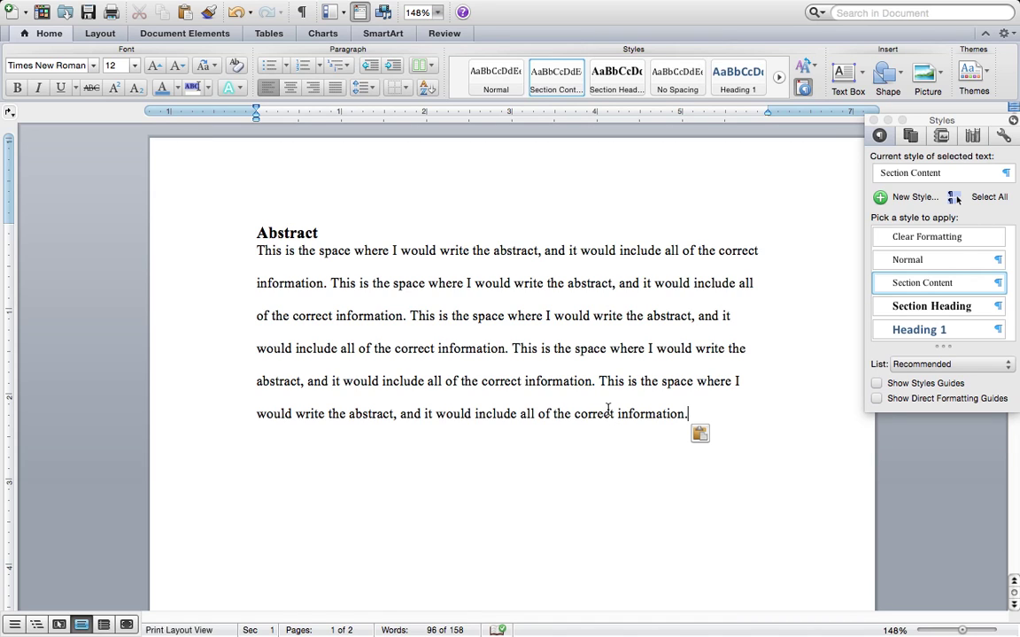
scroll(607, 409, "down", 10)
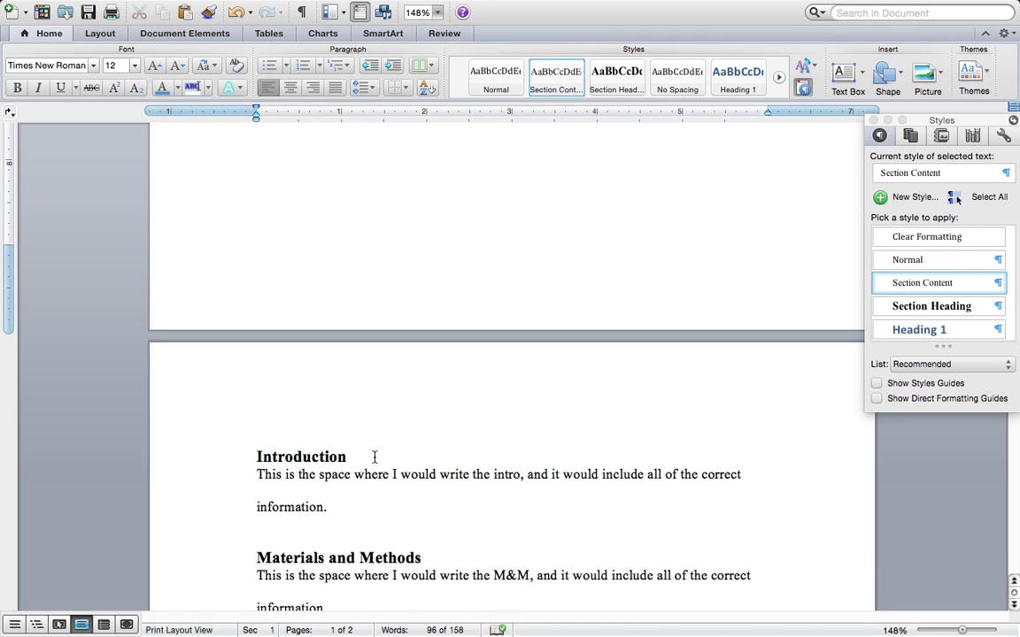
left_click(344, 435)
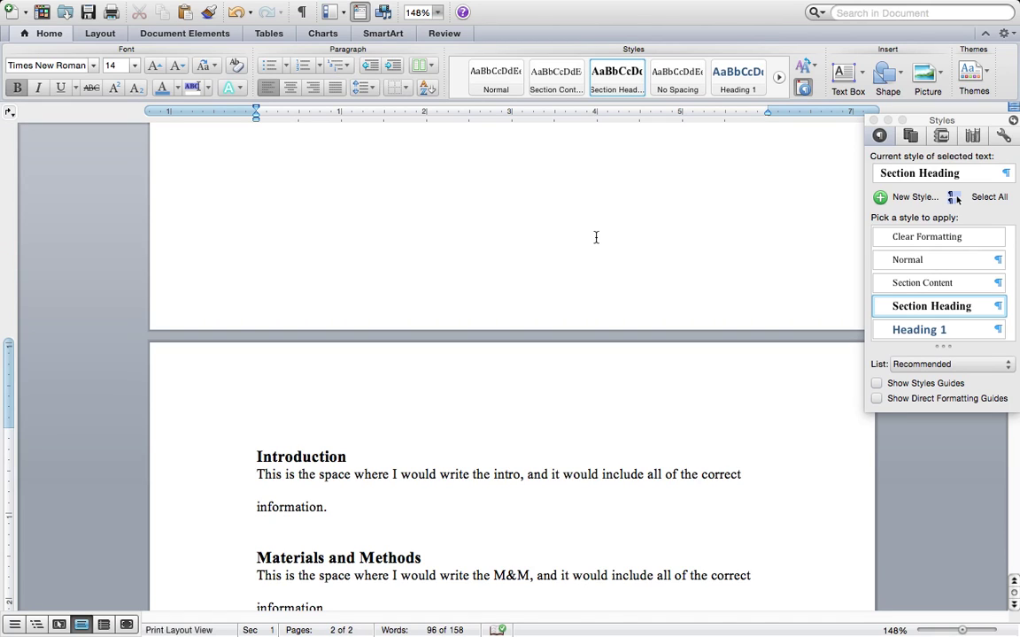
scroll(595, 238, "up", 3)
scroll(596, 237, "up", 5)
left_click(708, 300)
scroll(553, 280, "up", 1)
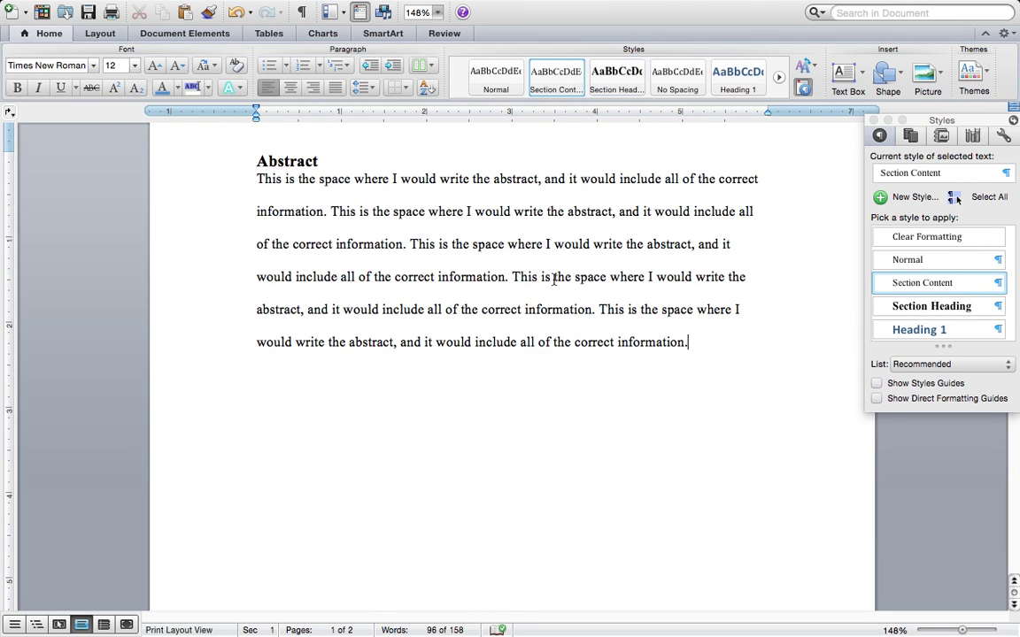
left_click(410, 244, "shift")
key("BackSpace")
- Delete the blank lines above Introduction and paste the Abstract sentence back twice
scroll(418, 265, "down", 10)
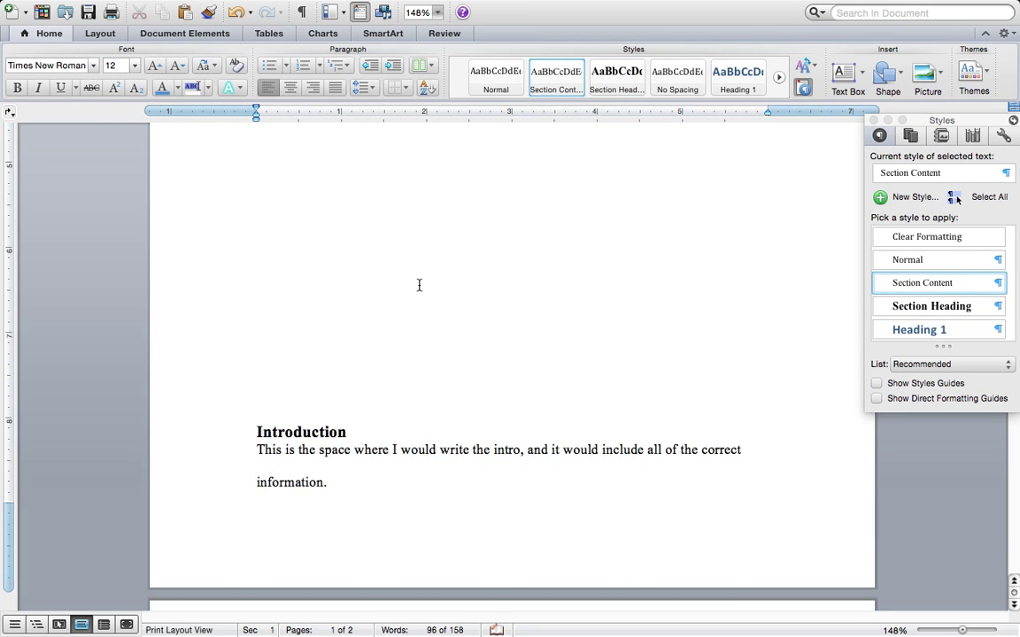
scroll(255, 356, "up", 5)
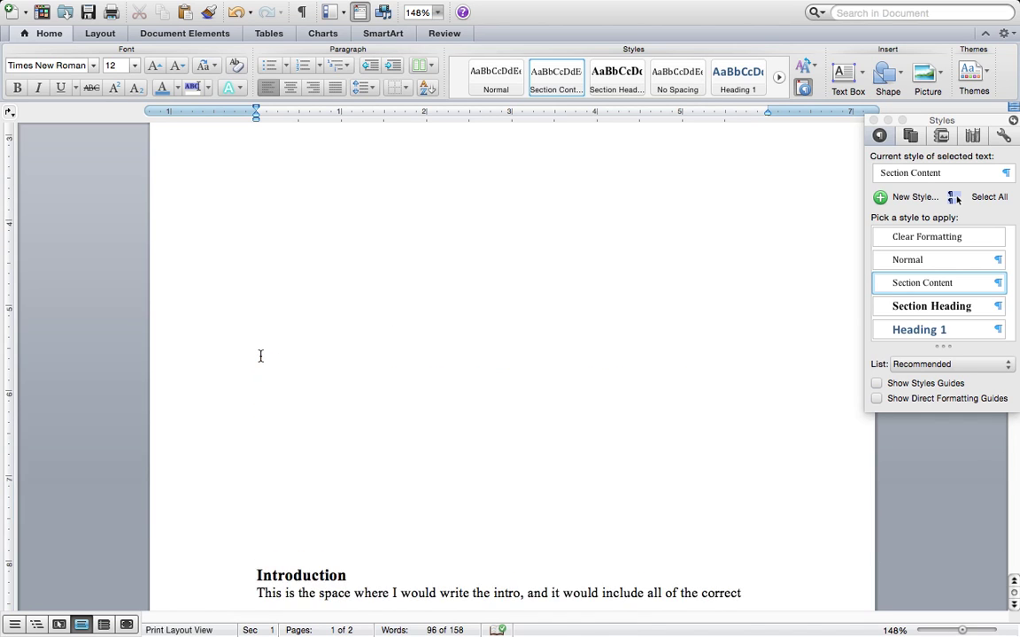
scroll(260, 355, "down", 6)
left_click(263, 266)
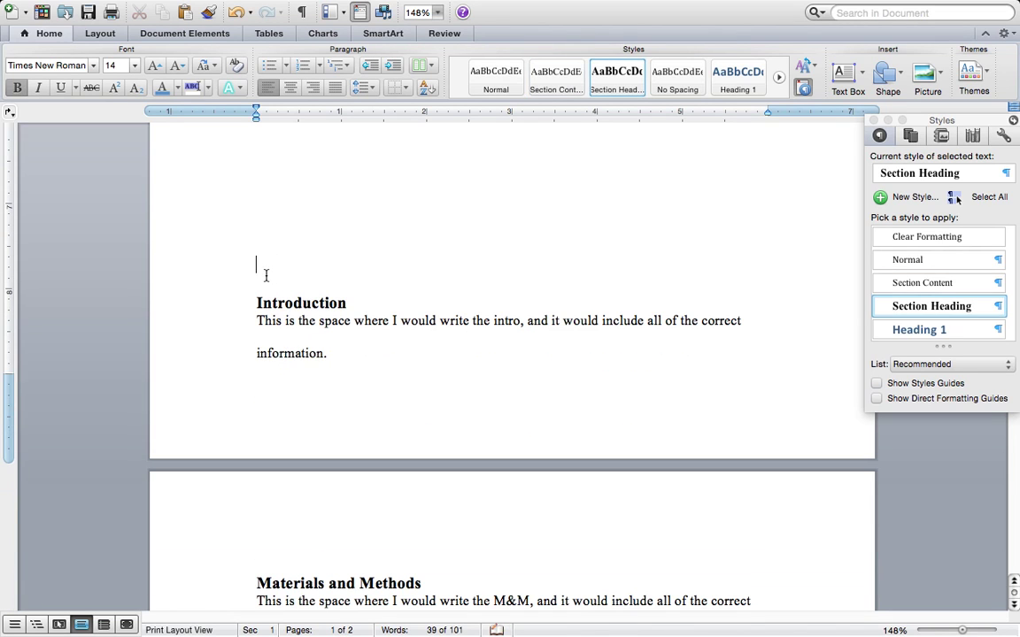
scroll(271, 279, "up", 5)
scroll(272, 279, "up", 3)
left_click_drag(268, 287, 270, 316)
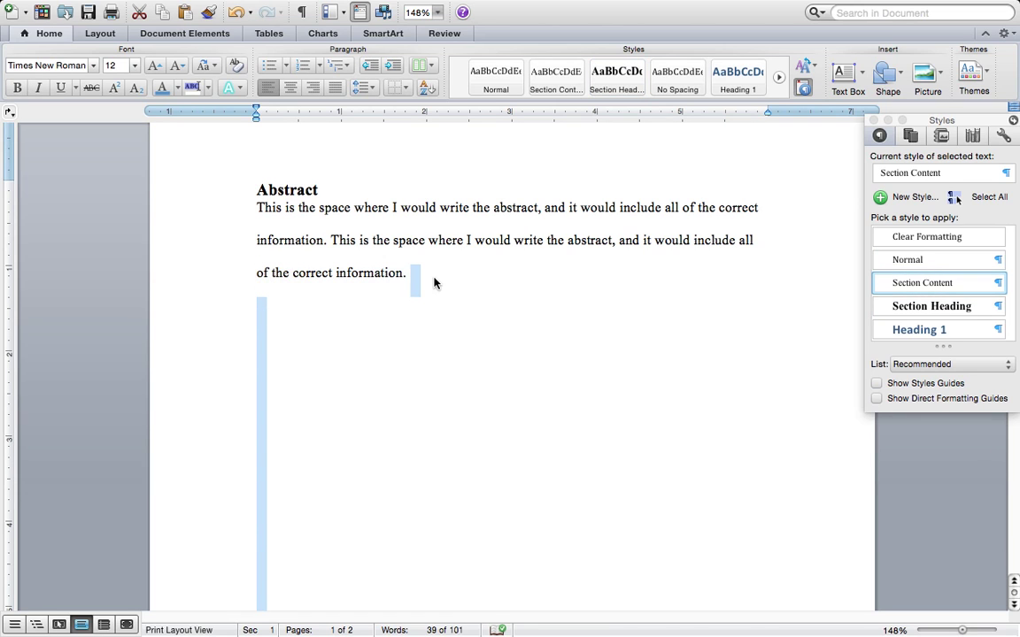
key("BackSpace")
type("This is the space where I would write the abstract, and it would include all of the correct information.")
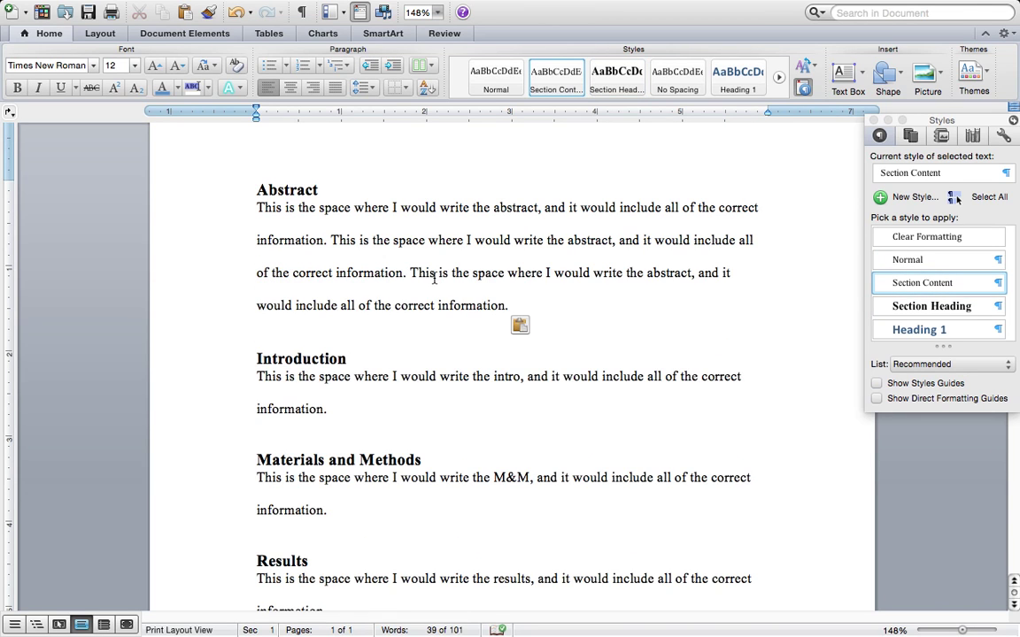
type("This is the space where I would write the abstract, and it would include all of the correct information.")
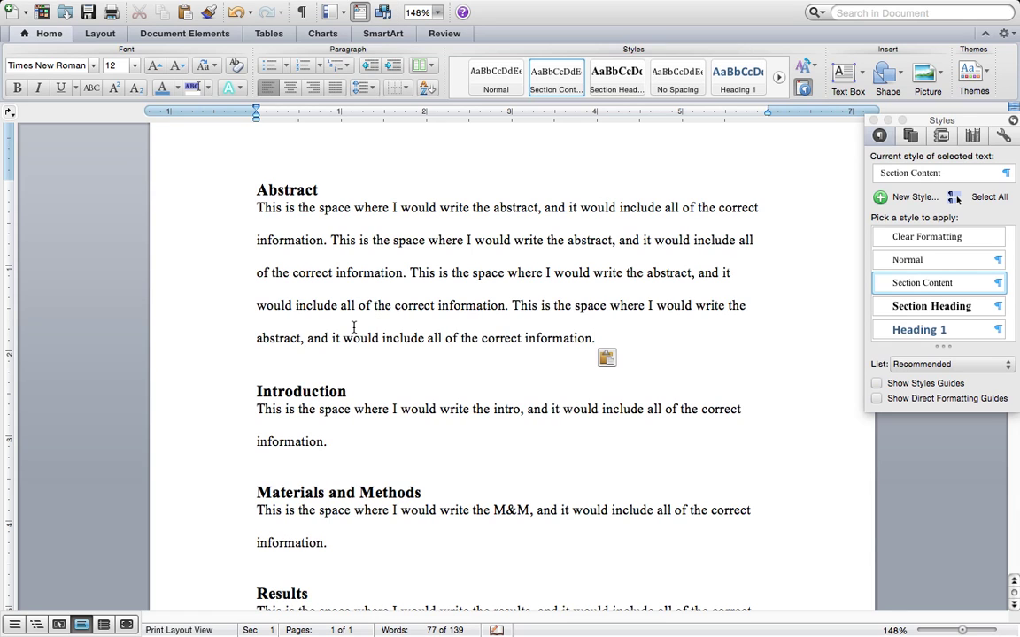
left_click(256, 392)
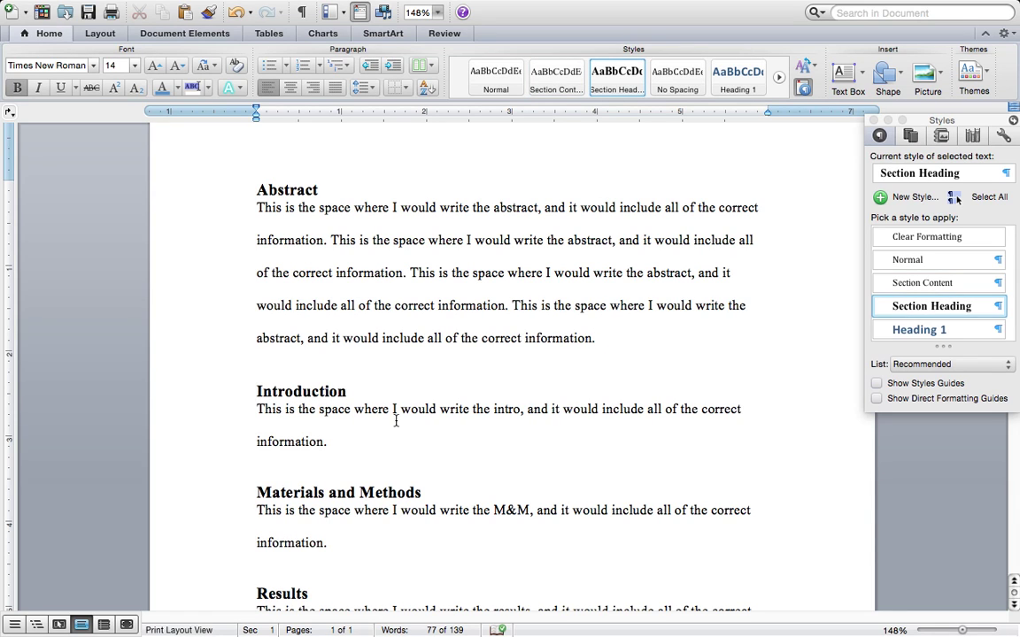
- With the caret before Introduction, bring up the Layout Break options after briefly checking the Insert menu
left_click(99, 34)
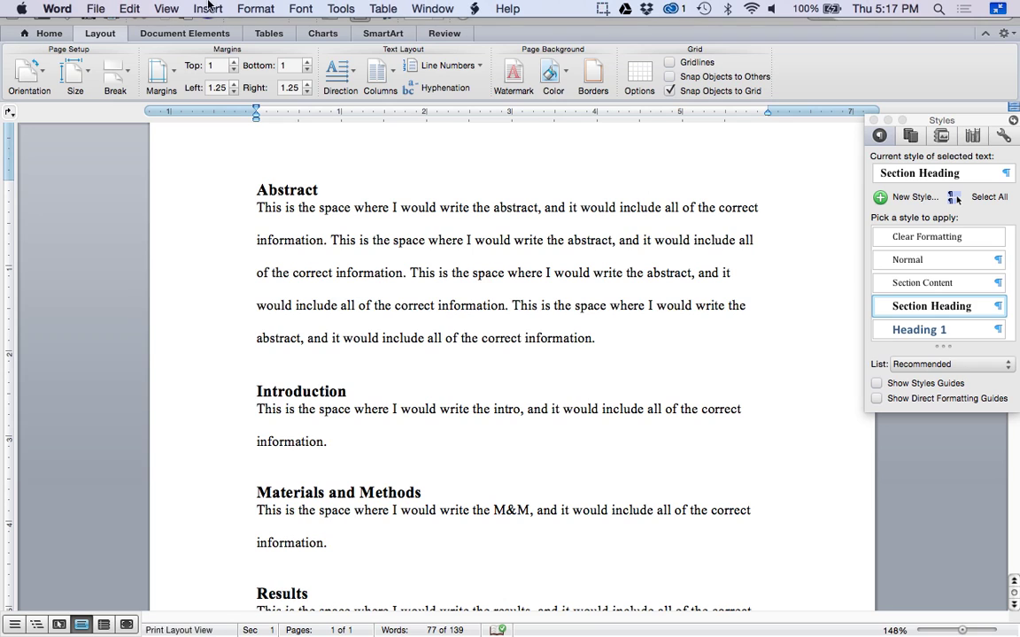
left_click(209, 8)
left_click(209, 6)
left_click(206, 8)
mouse_move(230, 31)
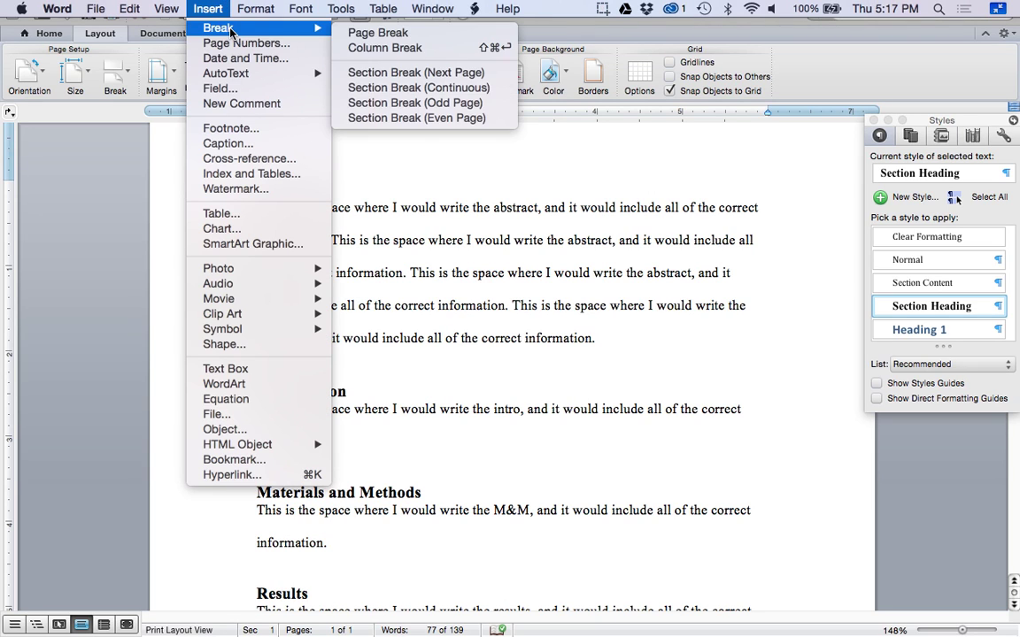
left_click(122, 64)
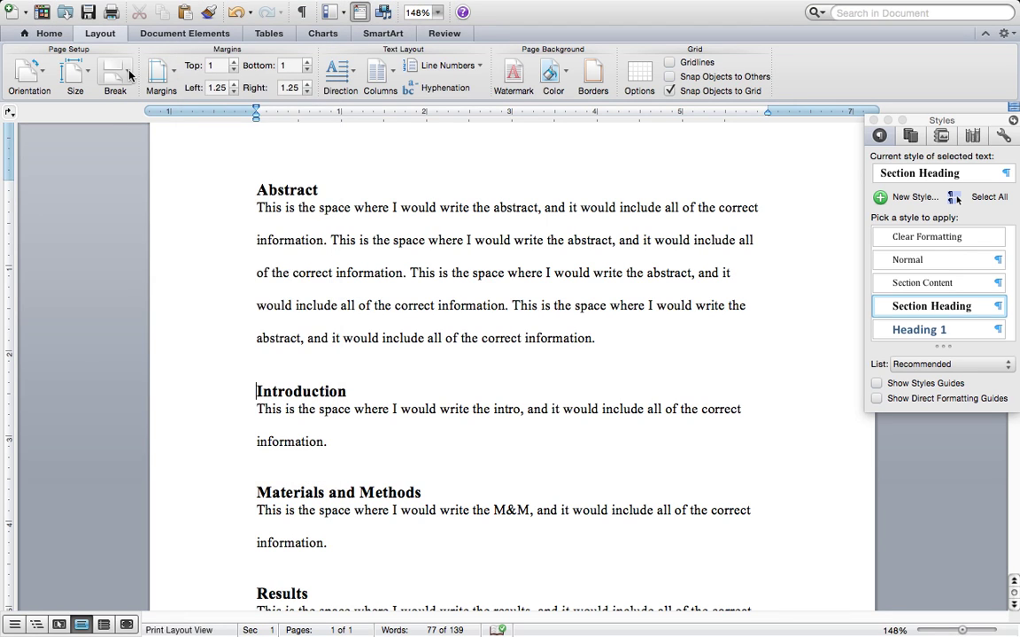
left_click(128, 76)
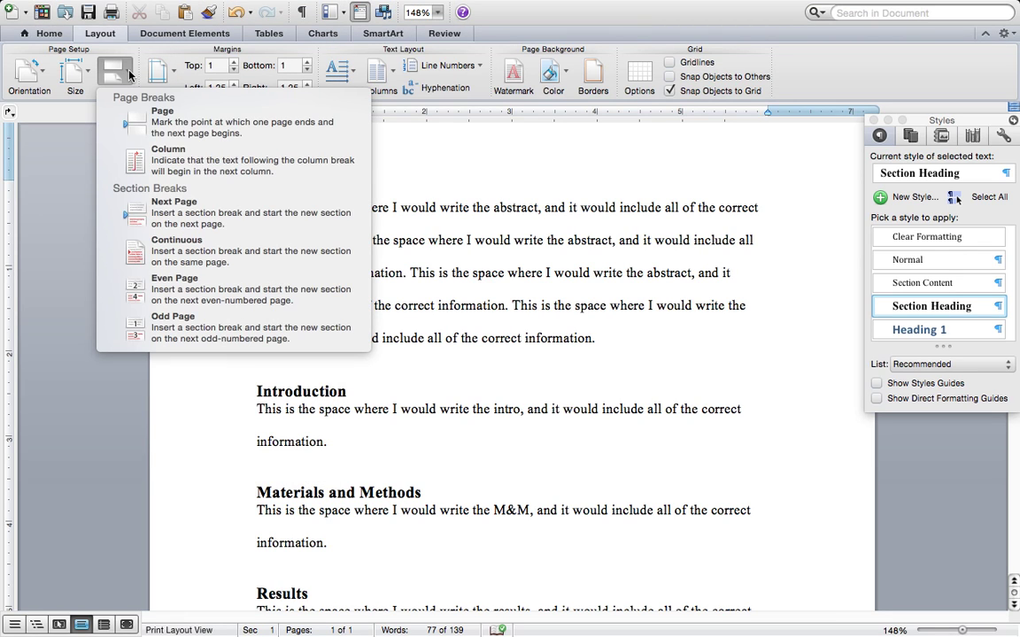
- Insert a page break before the Introduction heading
left_click(180, 130)
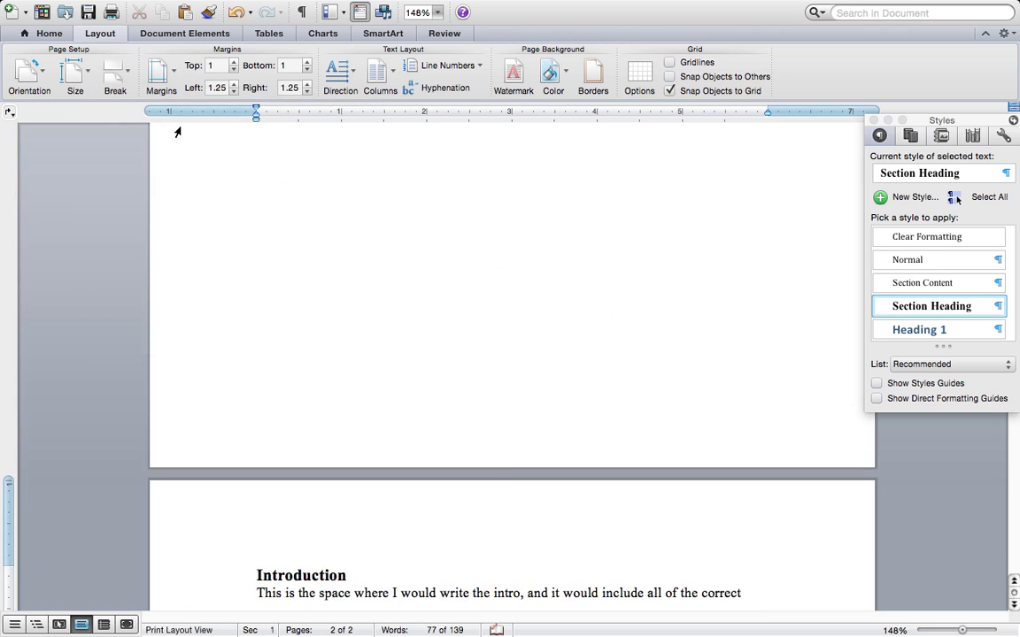
scroll(262, 578, "down", 3)
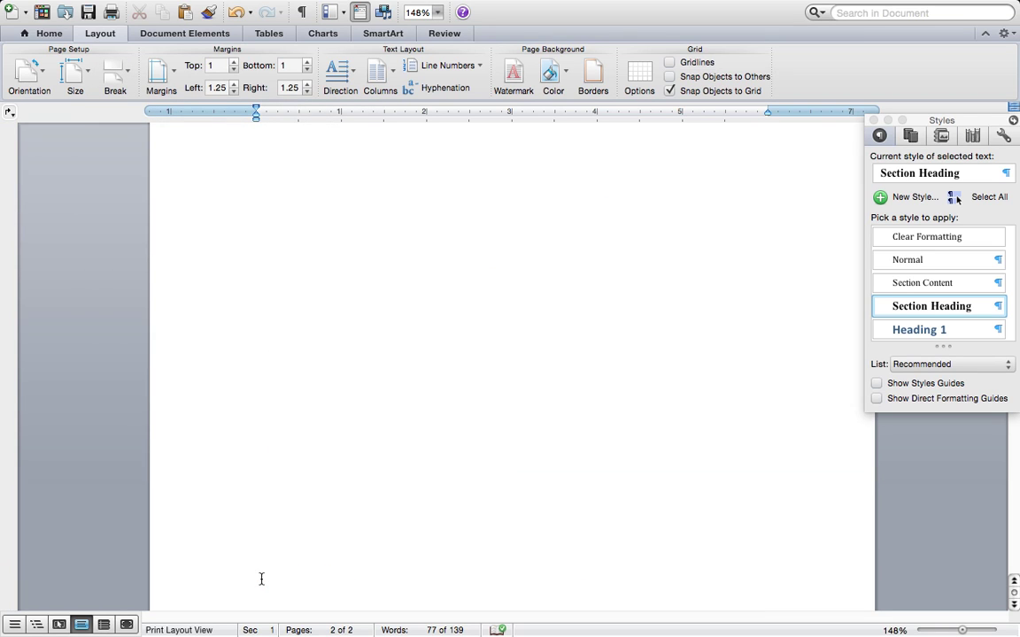
scroll(262, 580, "down", 1)
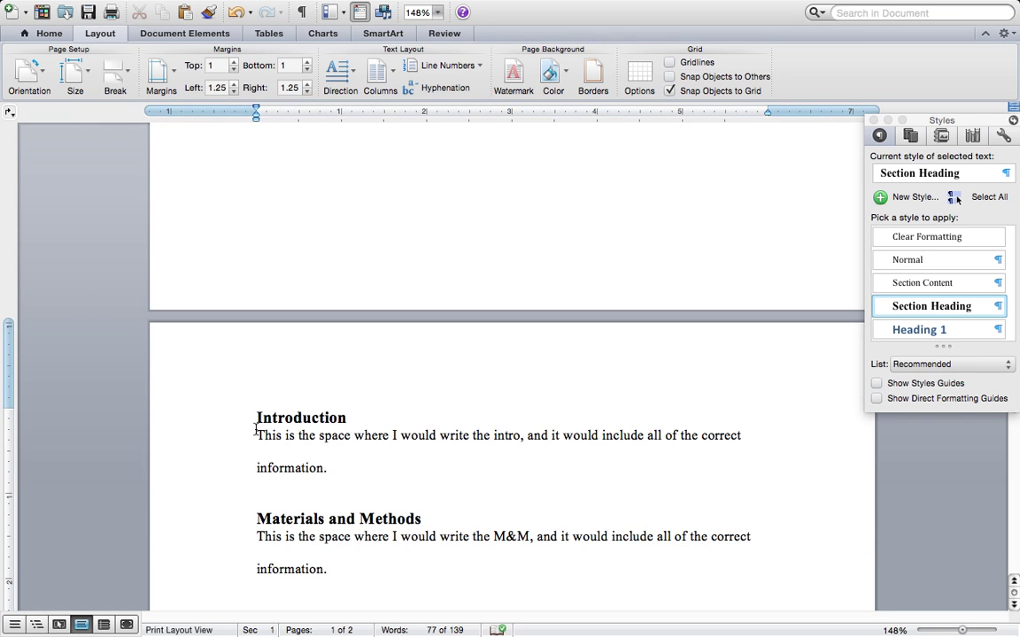
left_click(257, 416)
scroll(266, 416, "up", 10)
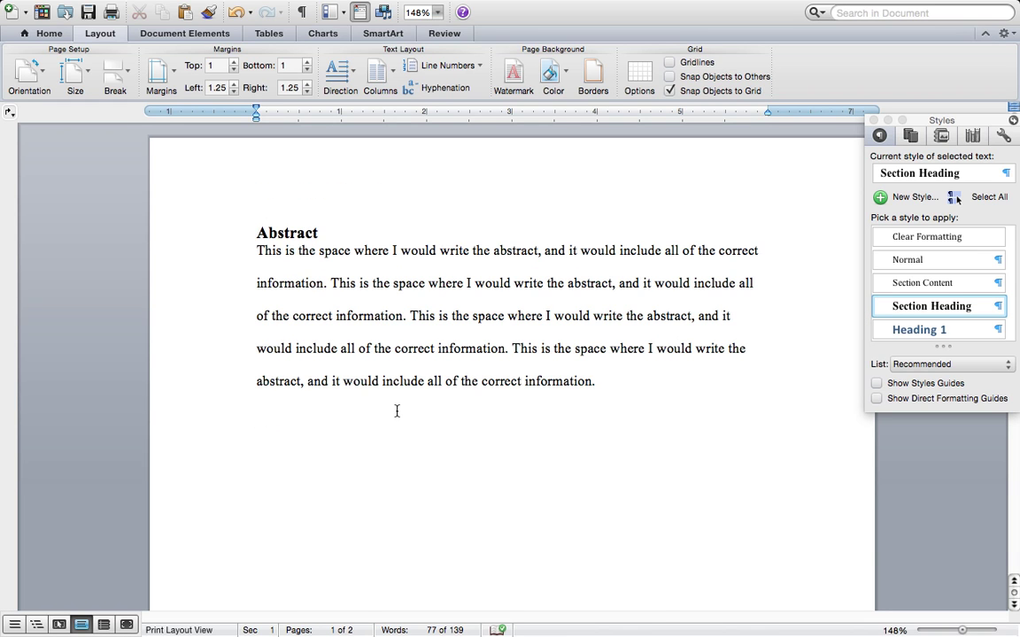
scroll(397, 411, "down", 10)
scroll(396, 411, "up", 10)
- Add two more copies of the Abstract text as new paragraphs
left_click_drag(597, 381, 259, 246)
left_click(258, 247)
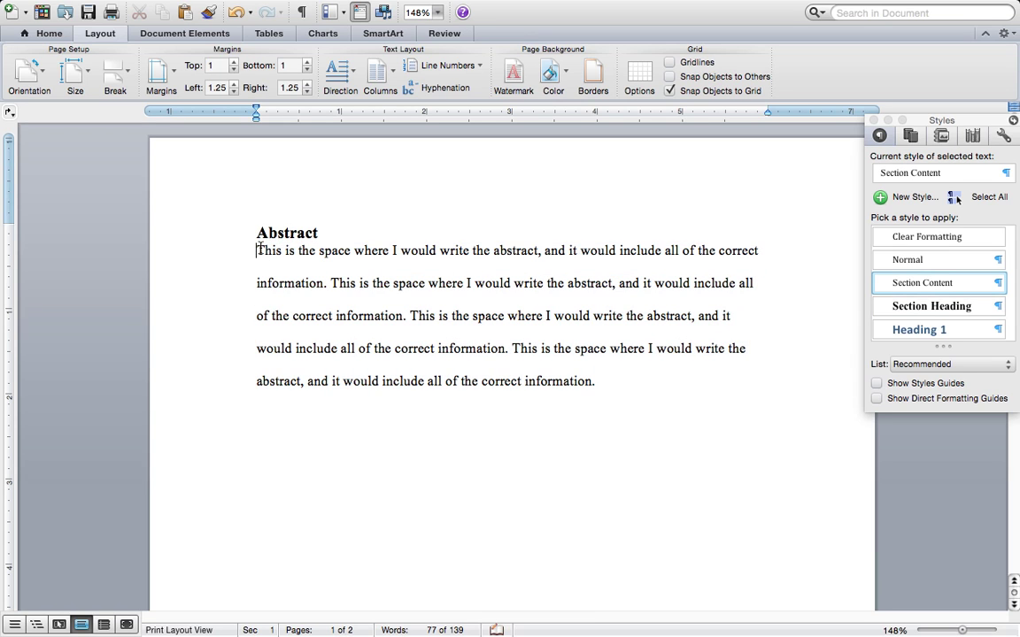
left_click(595, 382, "shift")
key("super+c")
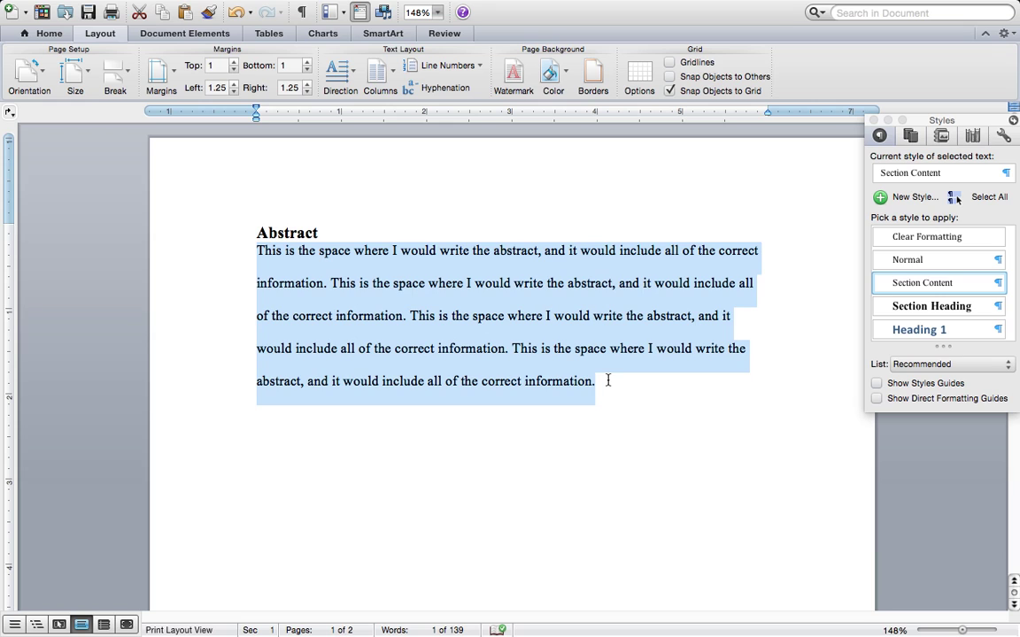
left_click(616, 381)
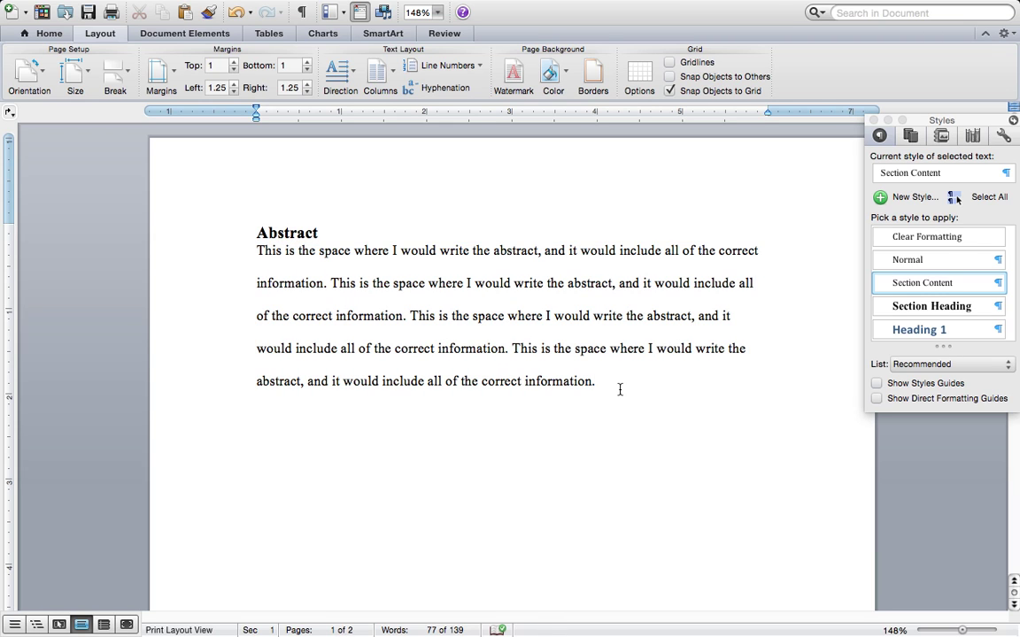
key("Return")
key("super+v")
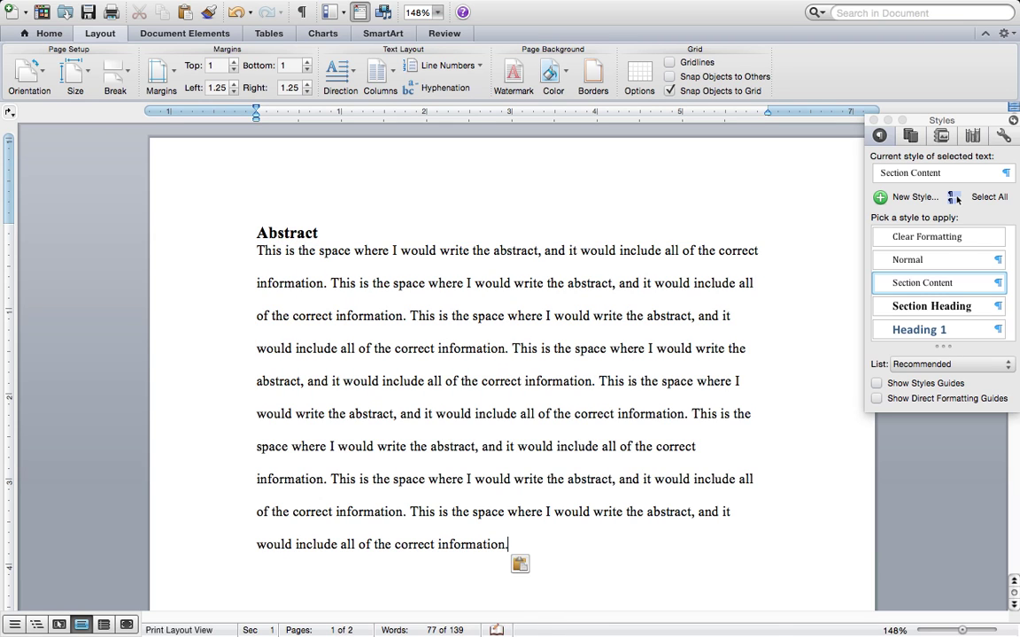
key("Return")
key("super+v")
scroll(632, 288, "down", 10)
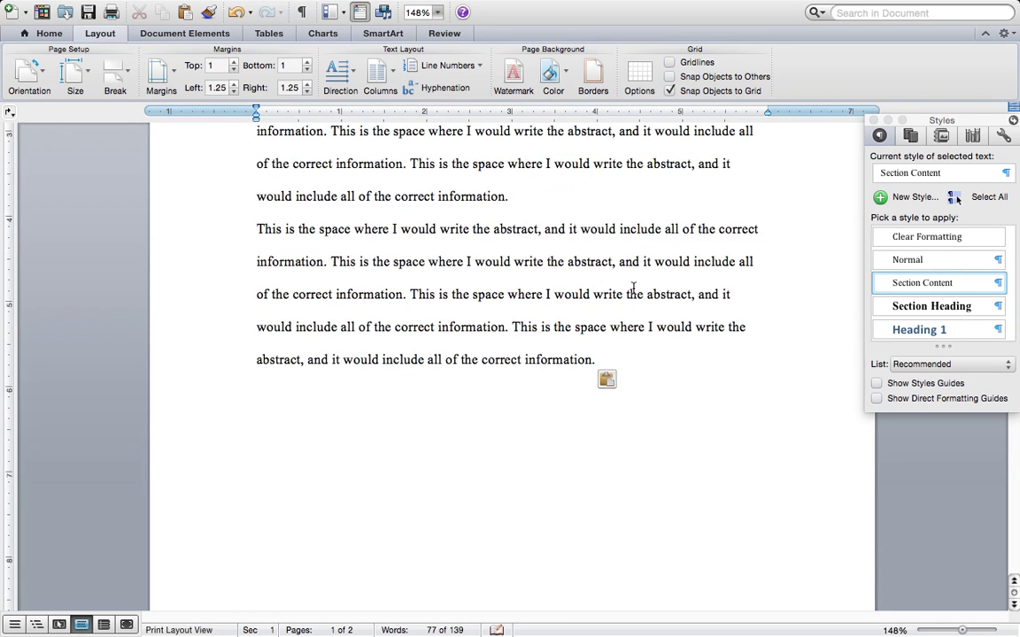
scroll(633, 288, "down", 6)
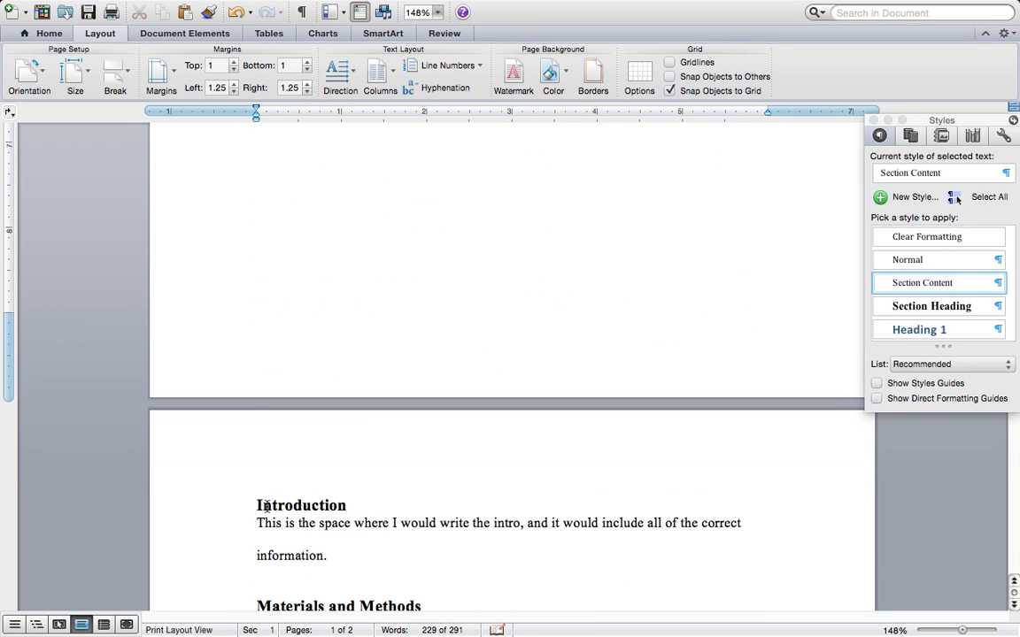
left_click(256, 505)
scroll(256, 504, "down", 4)
scroll(307, 451, "up", 10)
scroll(306, 506, "up", 4)
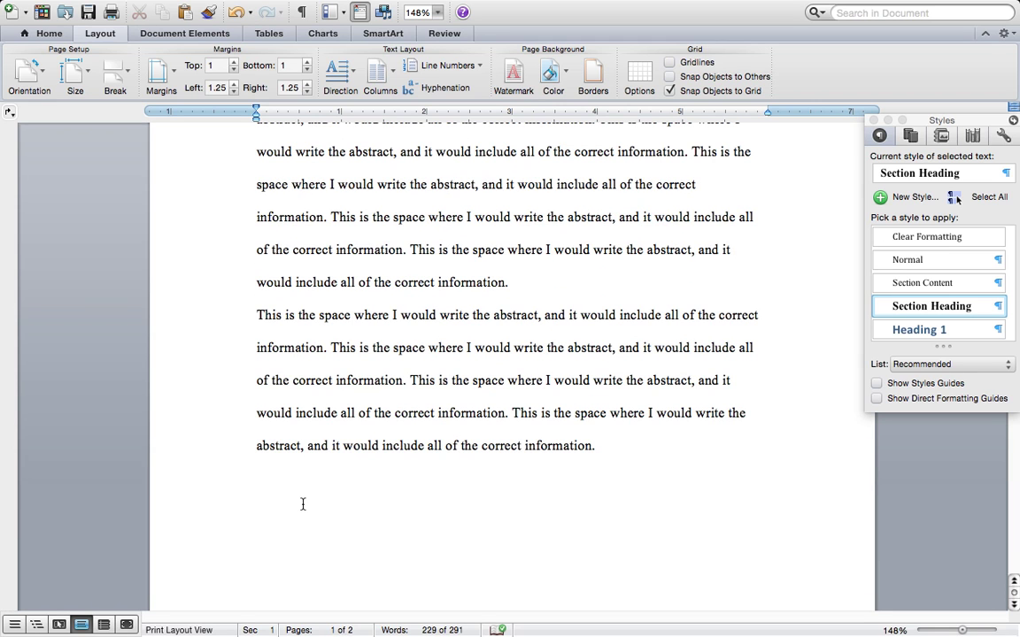
- Delete the Abstract text after its first sentence and paste in a long block of repeated sentences
left_click(633, 445)
scroll(617, 448, "up", 7)
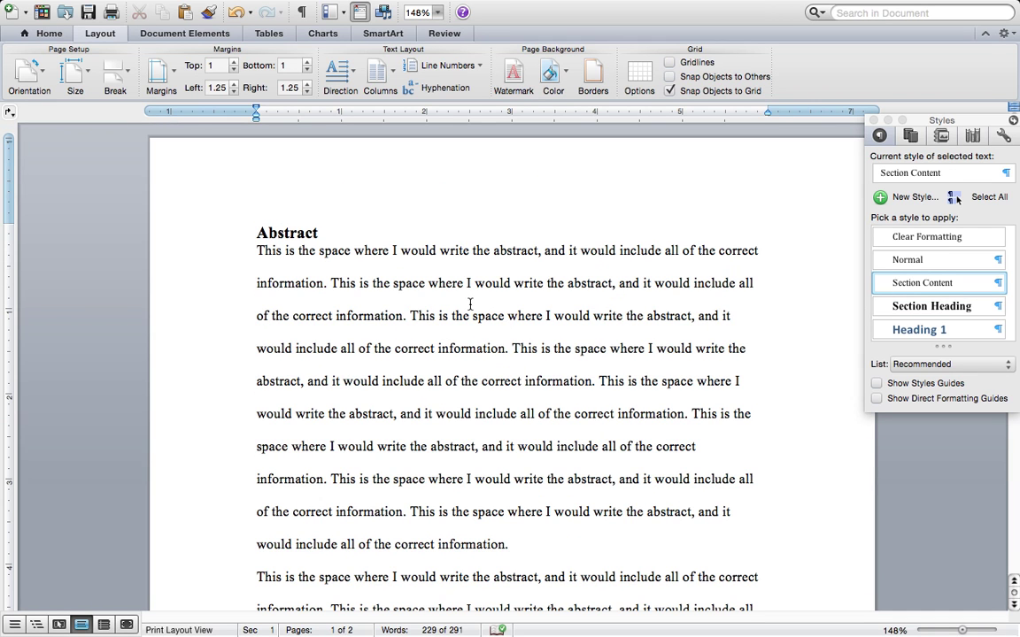
left_click(330, 283)
key("super+shift+End")
key("super+c")
key("BackSpace")
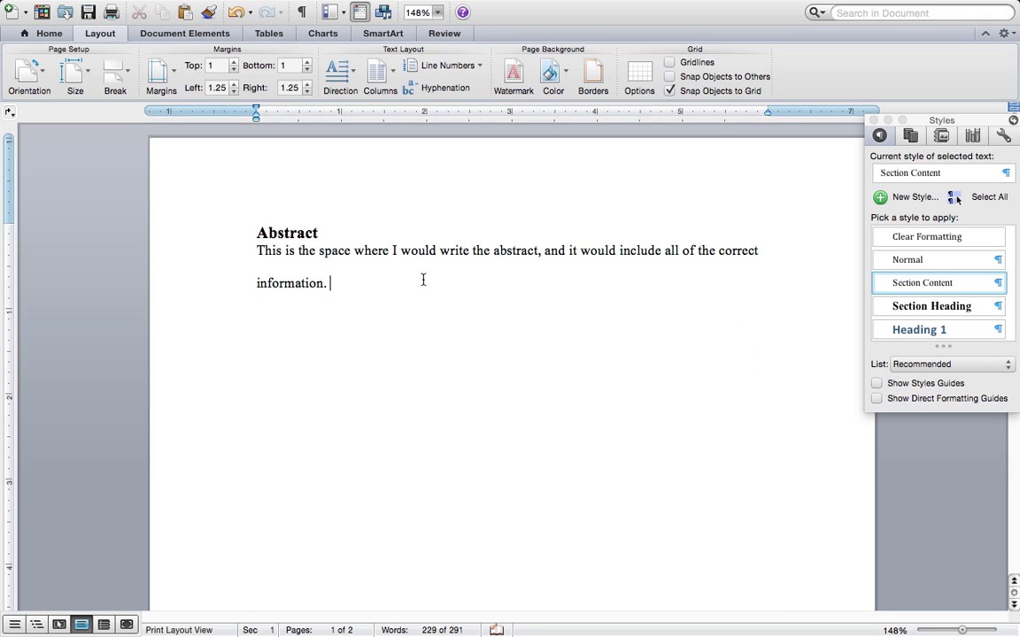
scroll(391, 262, "down", 12)
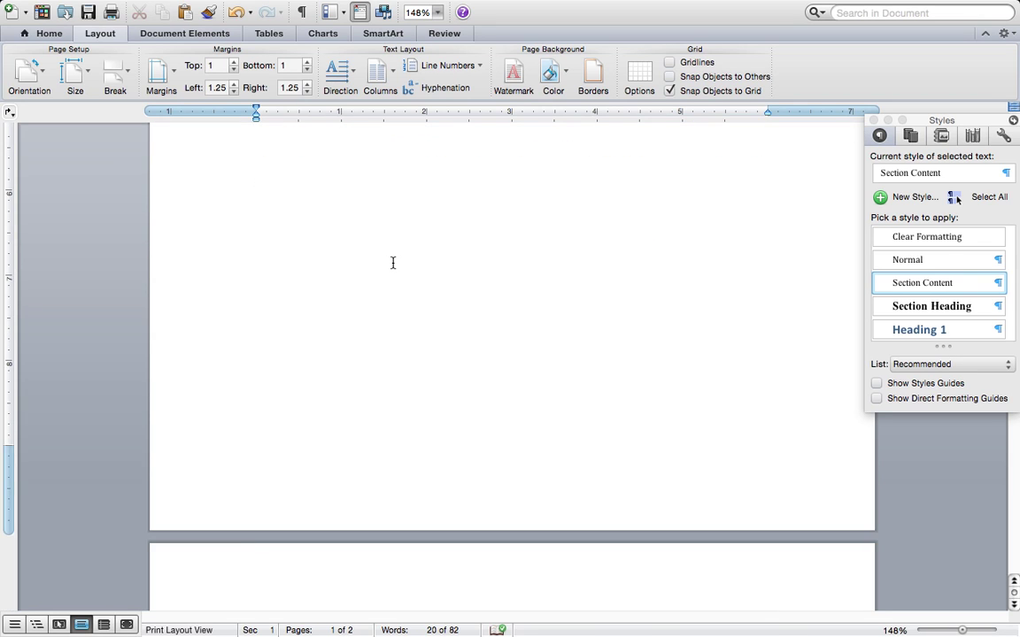
scroll(393, 263, "down", 7)
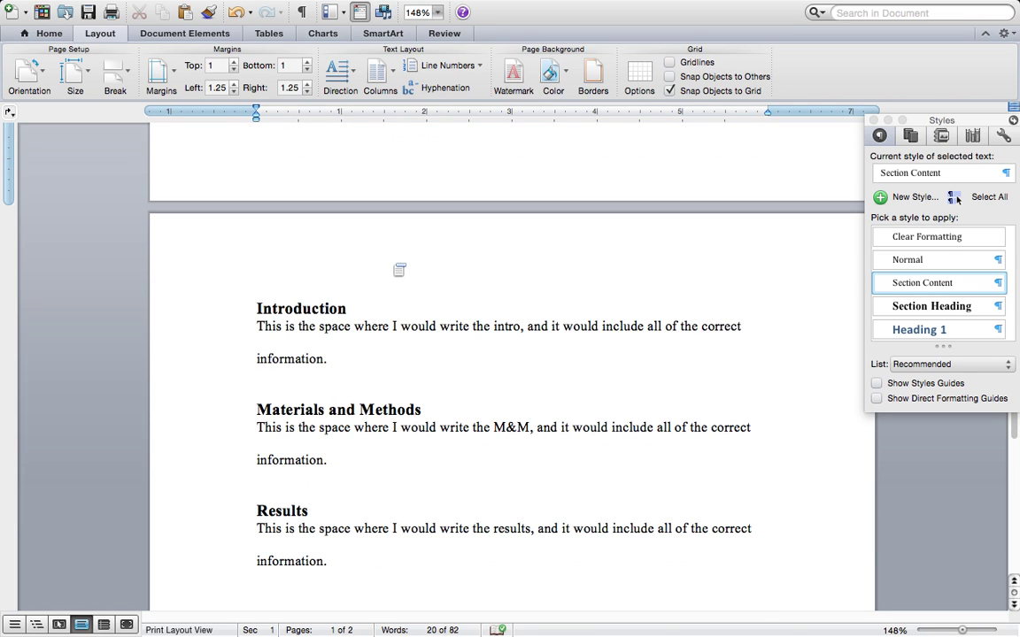
scroll(394, 264, "up", 18)
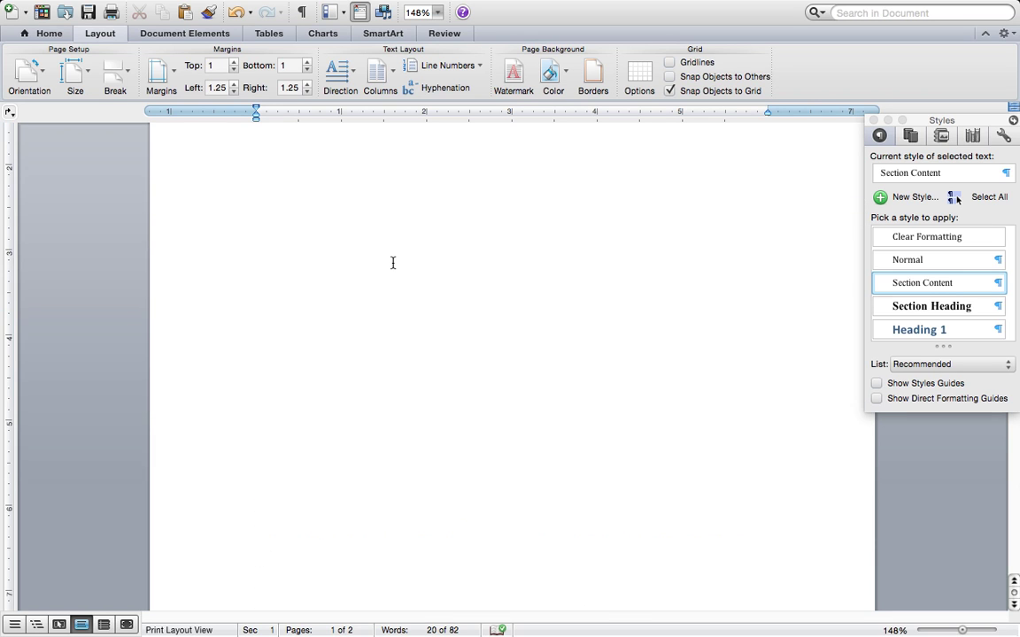
key("super+v")
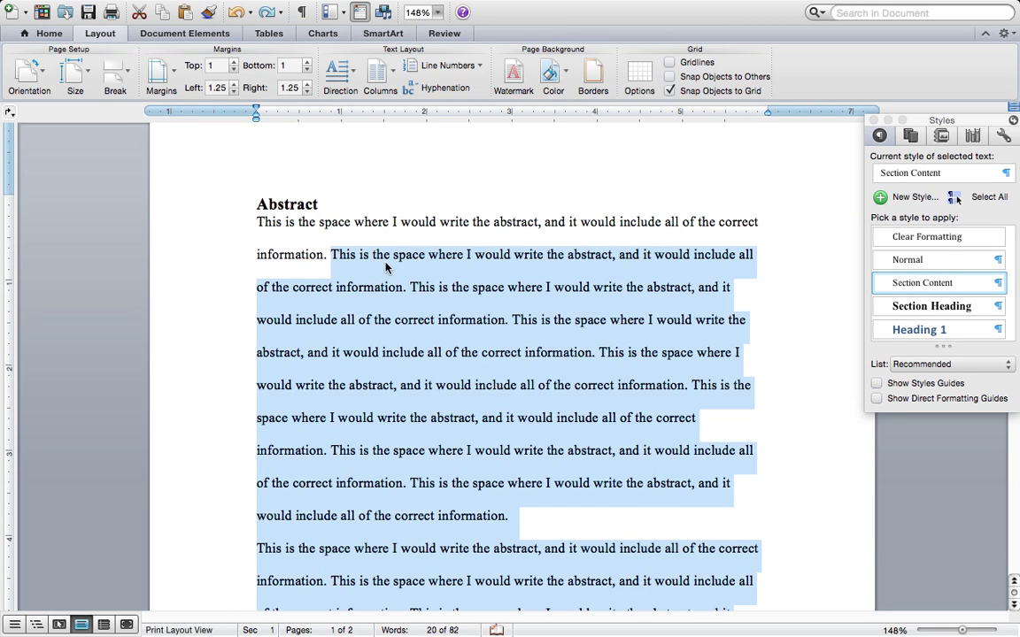
scroll(394, 265, "down", 5)
scroll(425, 326, "down", 5)
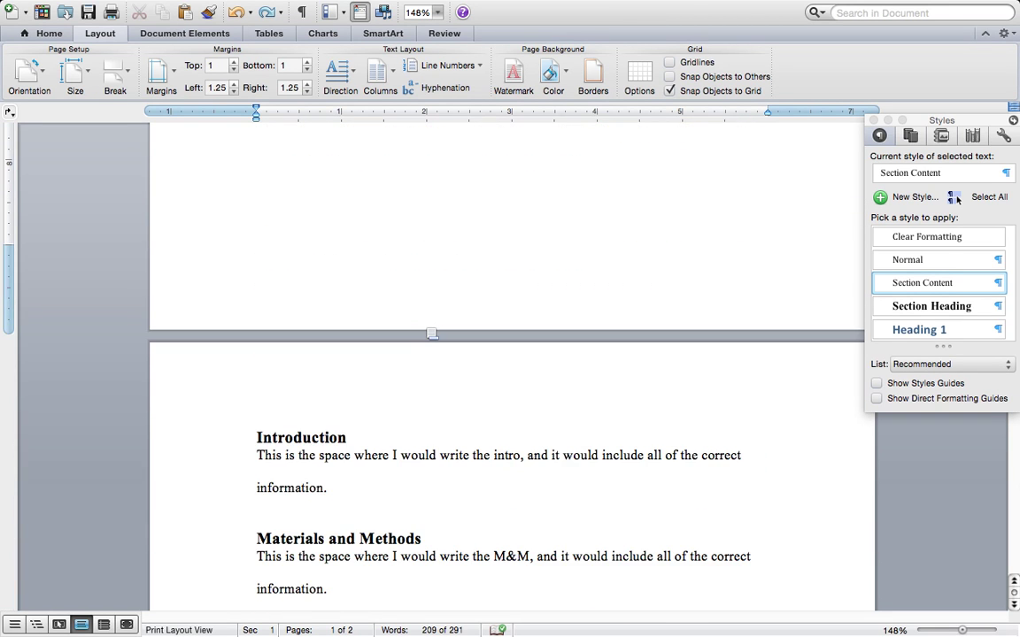
- Inspect the styles of the Introduction heading and its body text
triple_click(256, 438)
key("Left")
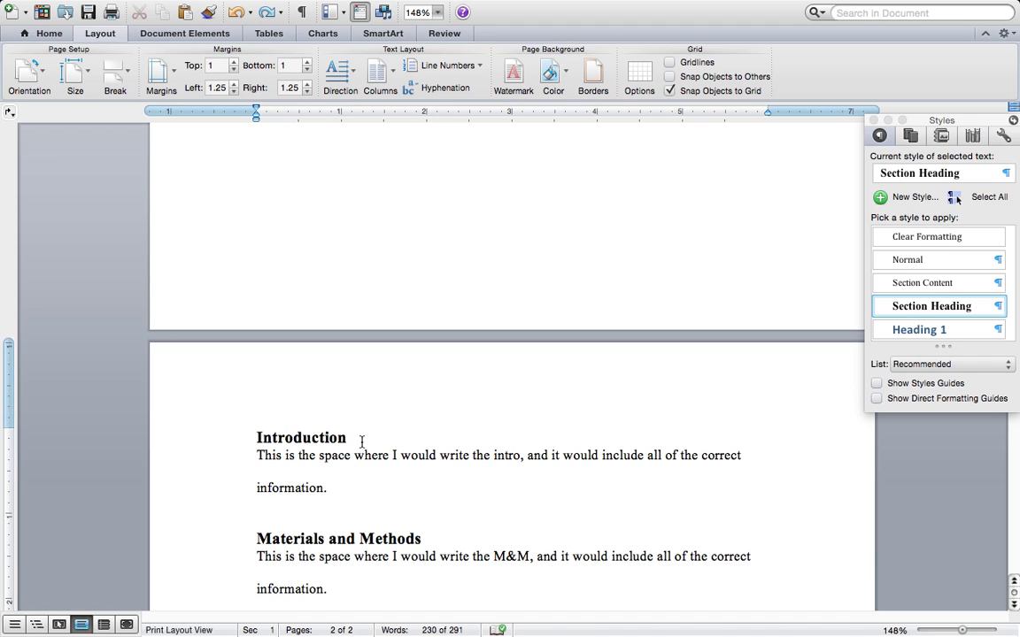
left_click(258, 455)
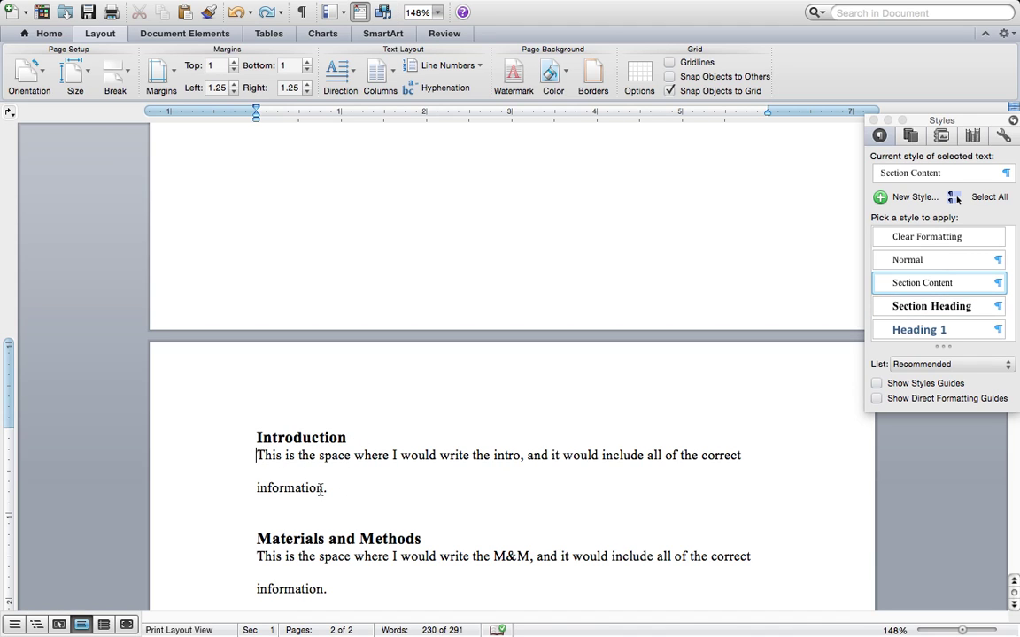
left_click(362, 439)
triple_click(278, 445)
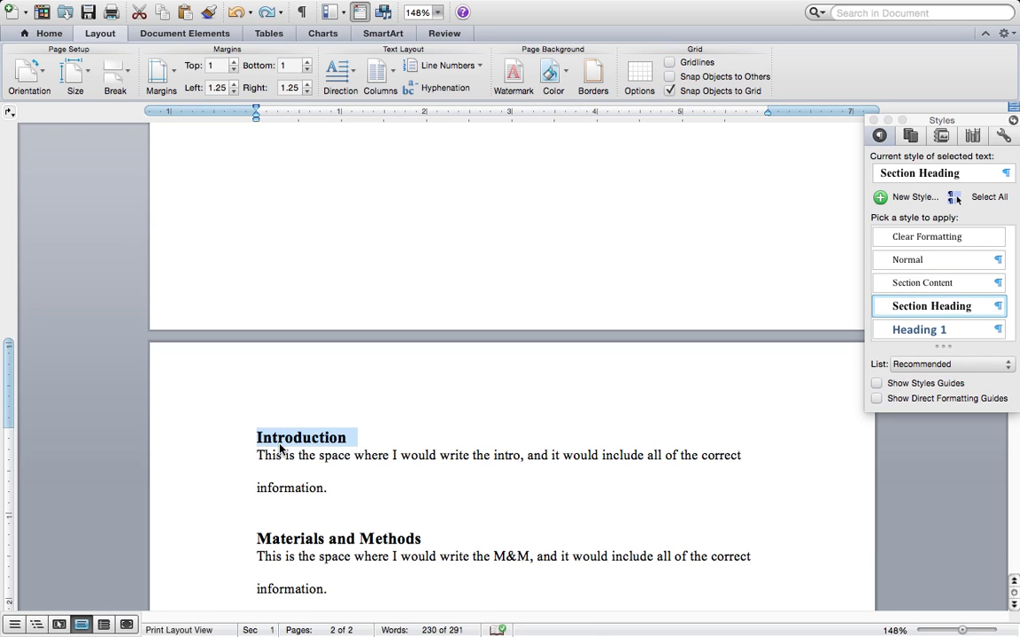
left_click(307, 455)
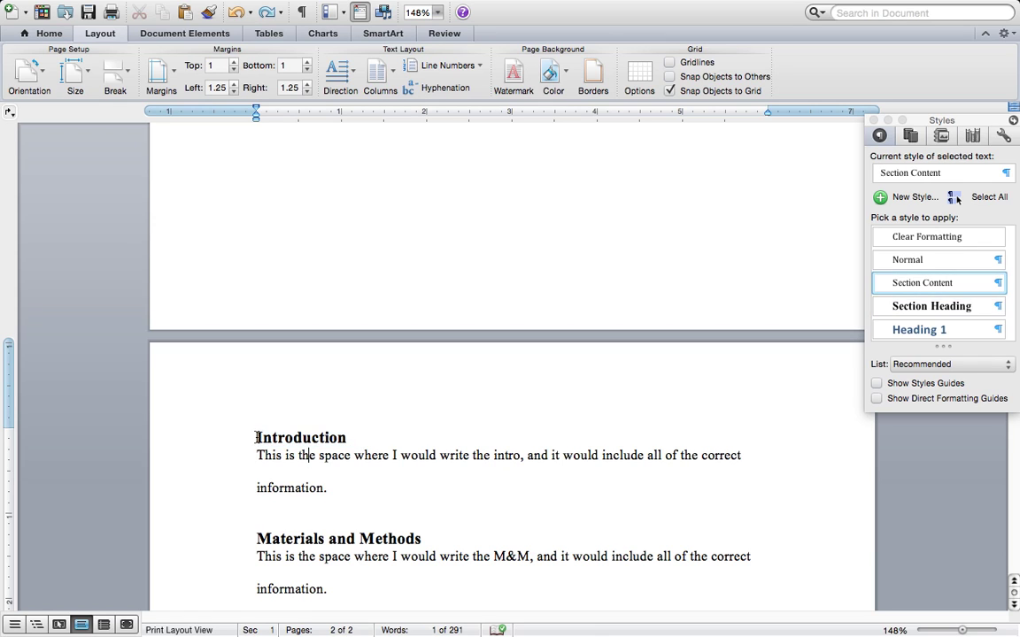
- Insert page breaks before the Materials and Methods and Results headings
left_click(257, 537)
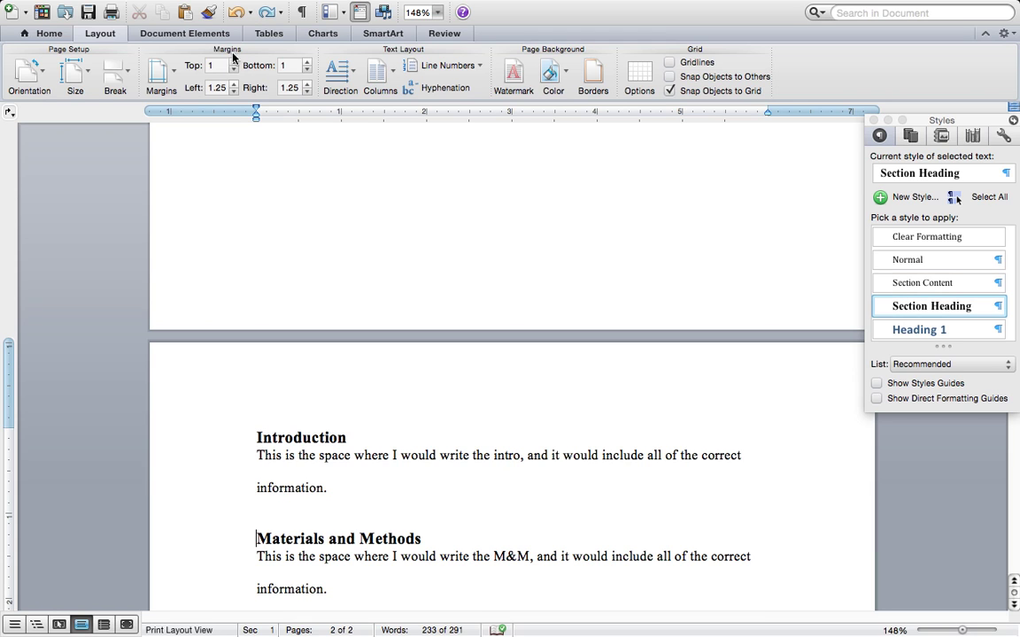
left_click(130, 77)
left_click(164, 177)
scroll(274, 356, "down", 5)
left_click(231, 223)
left_click(124, 75)
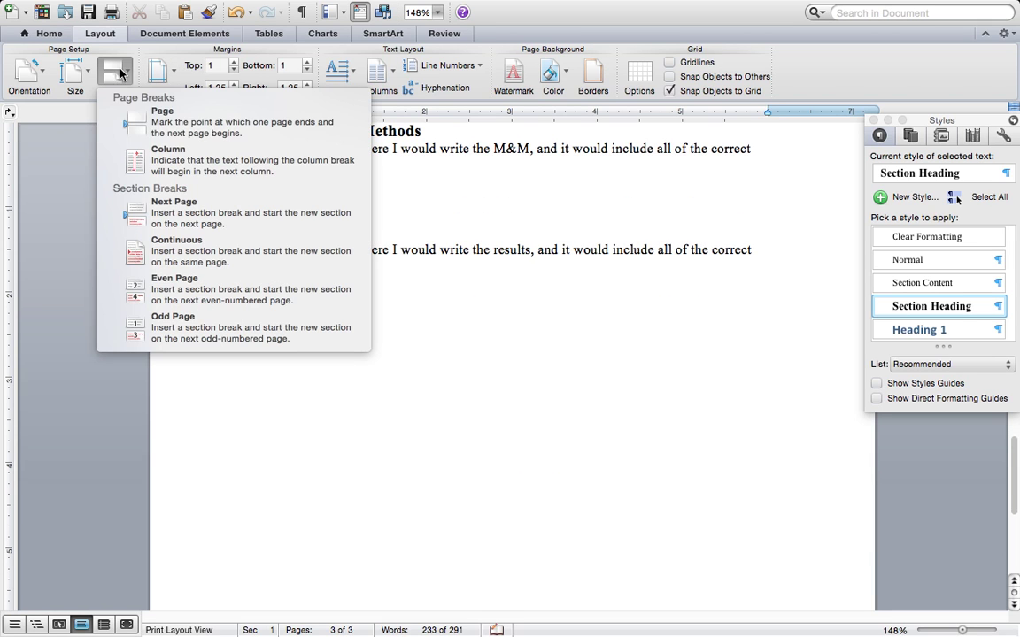
left_click(140, 117)
- Insert a page break before the Introduction heading, following the Abstract's filler paragraphs
scroll(303, 404, "up", 10)
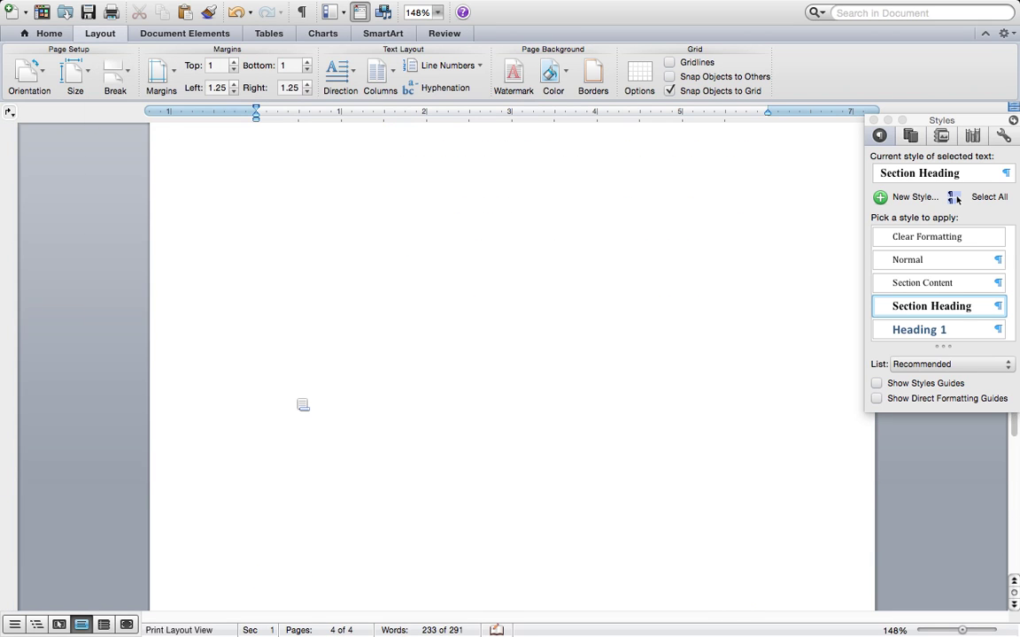
scroll(301, 402, "up", 15)
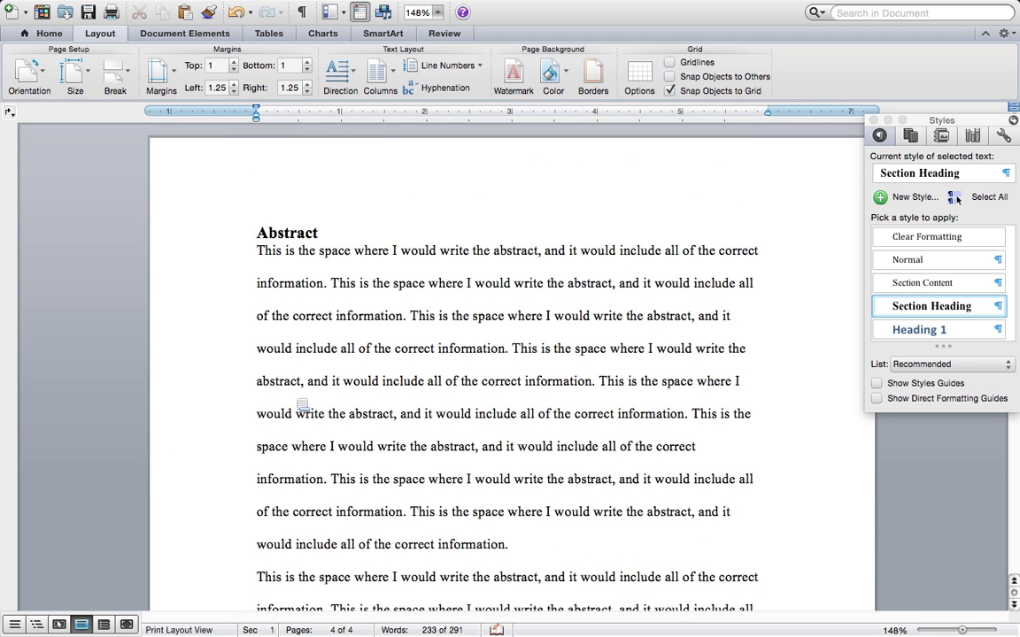
scroll(297, 399, "down", 15)
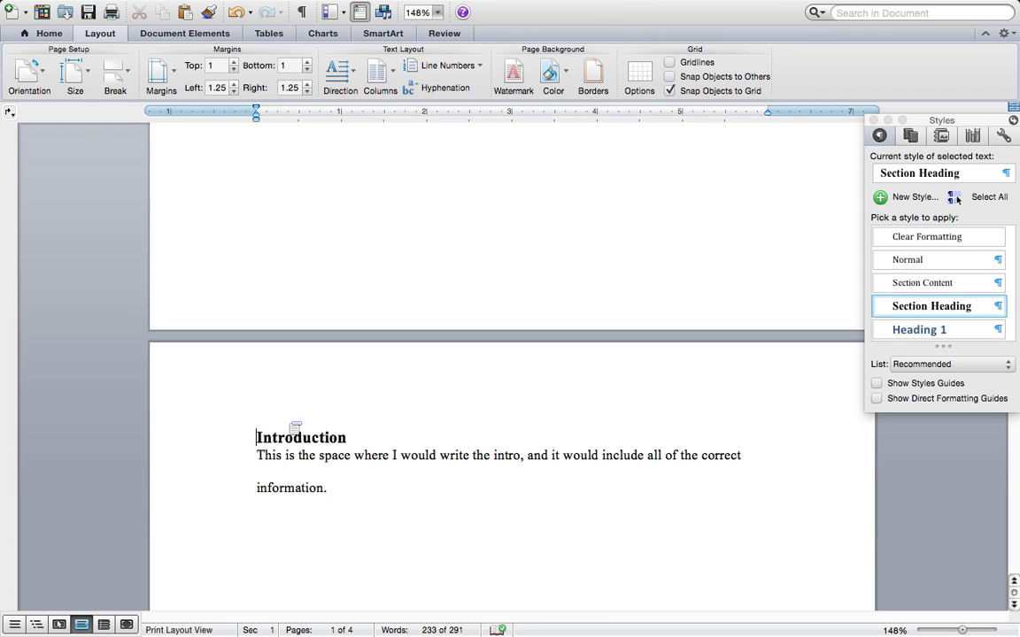
scroll(322, 471, "up", 3)
scroll(330, 474, "down", 8)
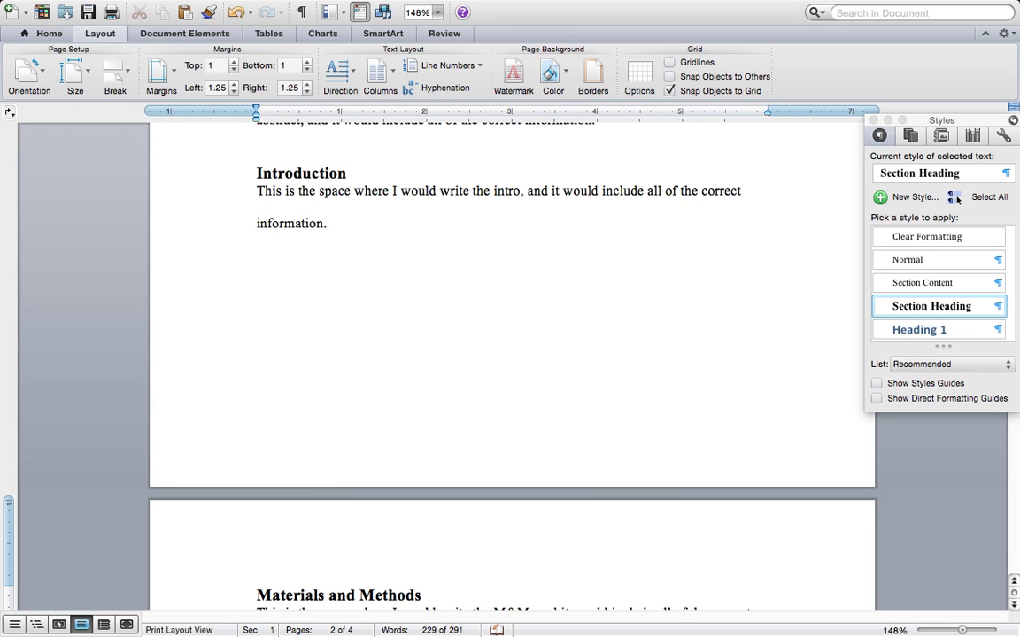
scroll(334, 498, "up", 4)
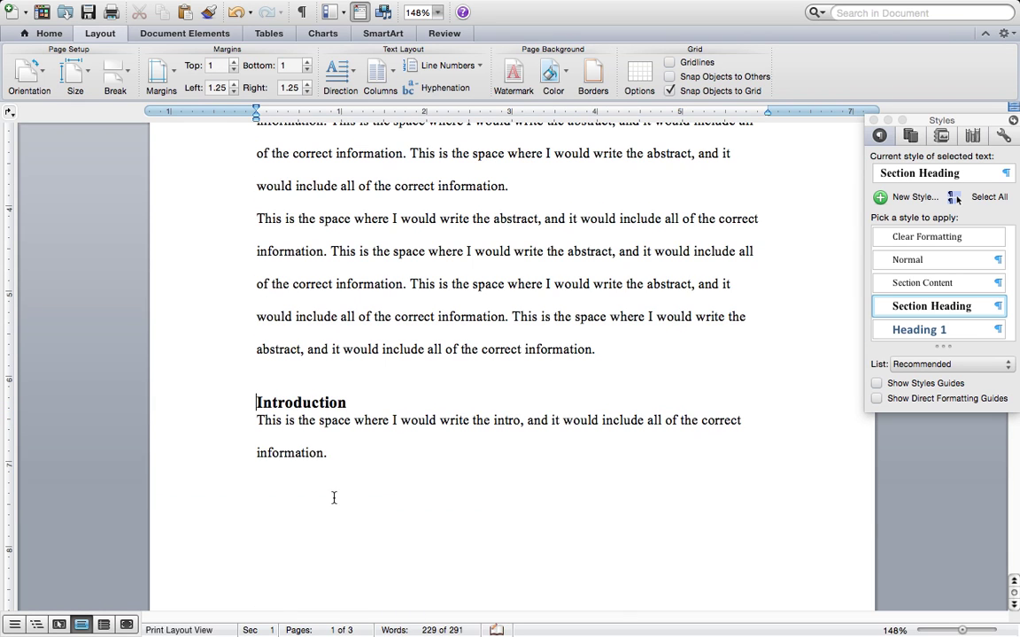
left_click(265, 377)
left_click(259, 403)
scroll(303, 416, "up", 1)
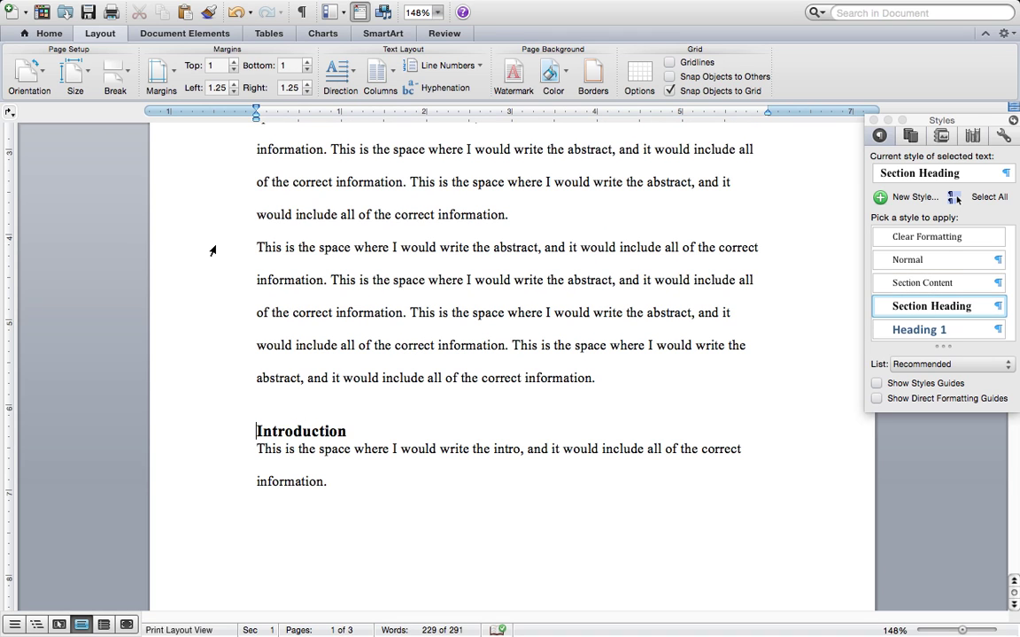
left_click(118, 78)
left_click(146, 119)
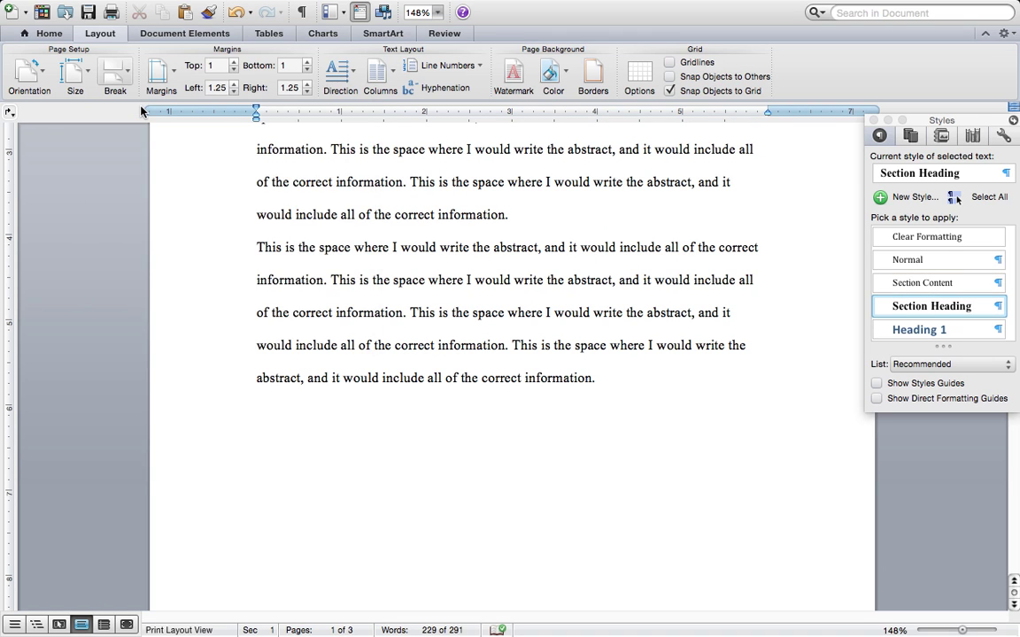
scroll(287, 293, "down", 5)
scroll(288, 295, "up", 15)
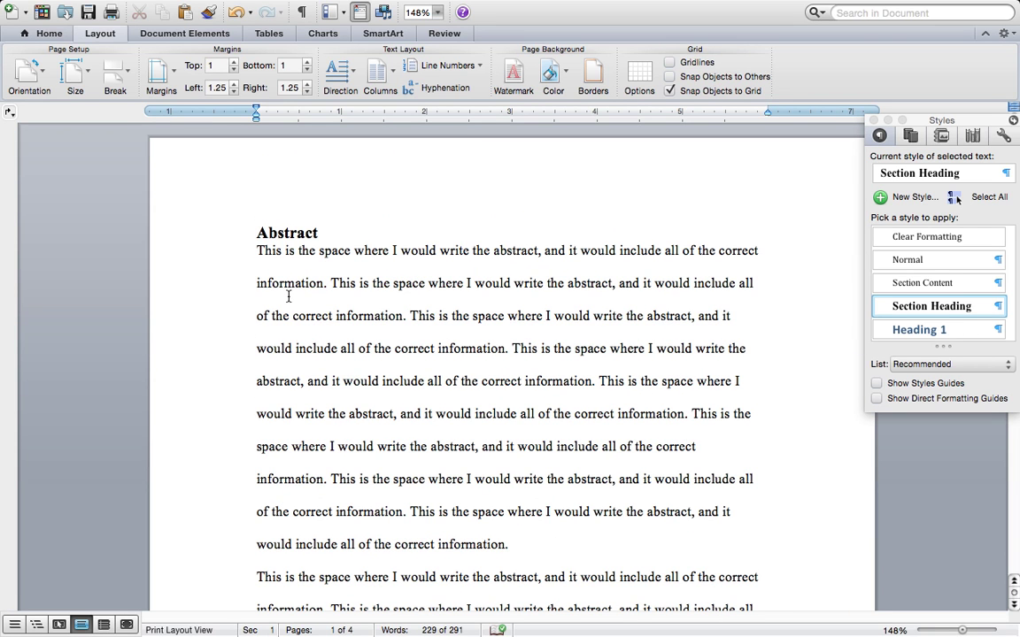
scroll(289, 297, "down", 5)
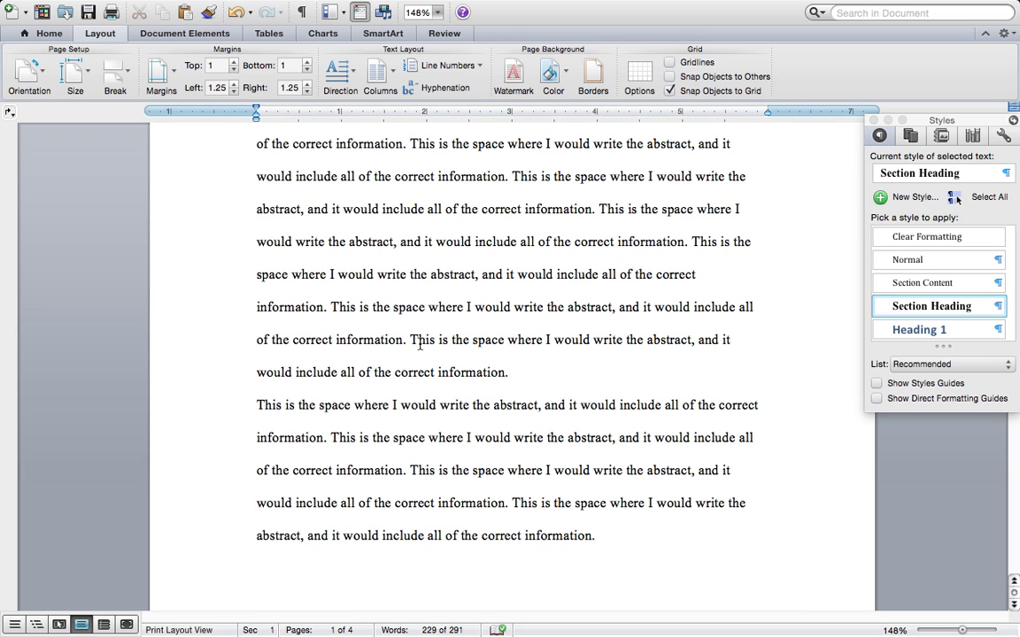